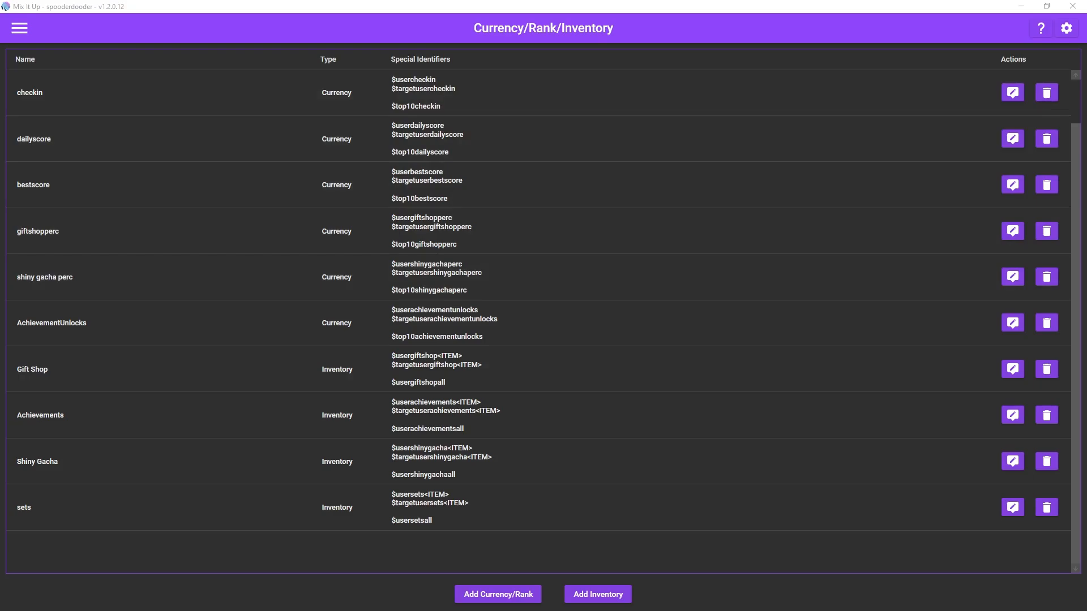
Step: Create a new inventory named "tutitems" in the Currency/Rank/Inventory section
click(19, 28)
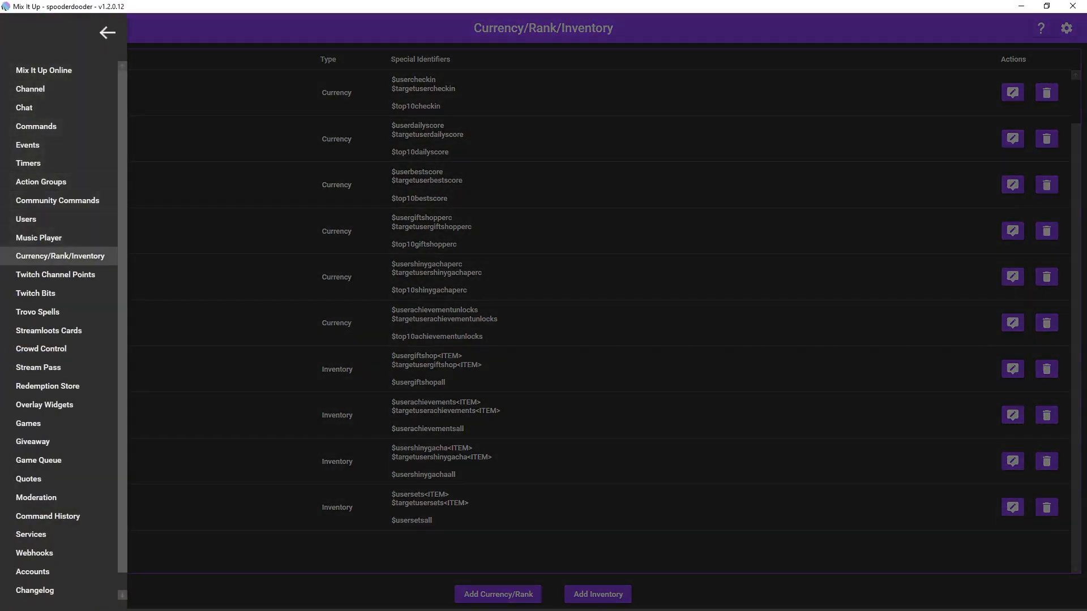
click(60, 256)
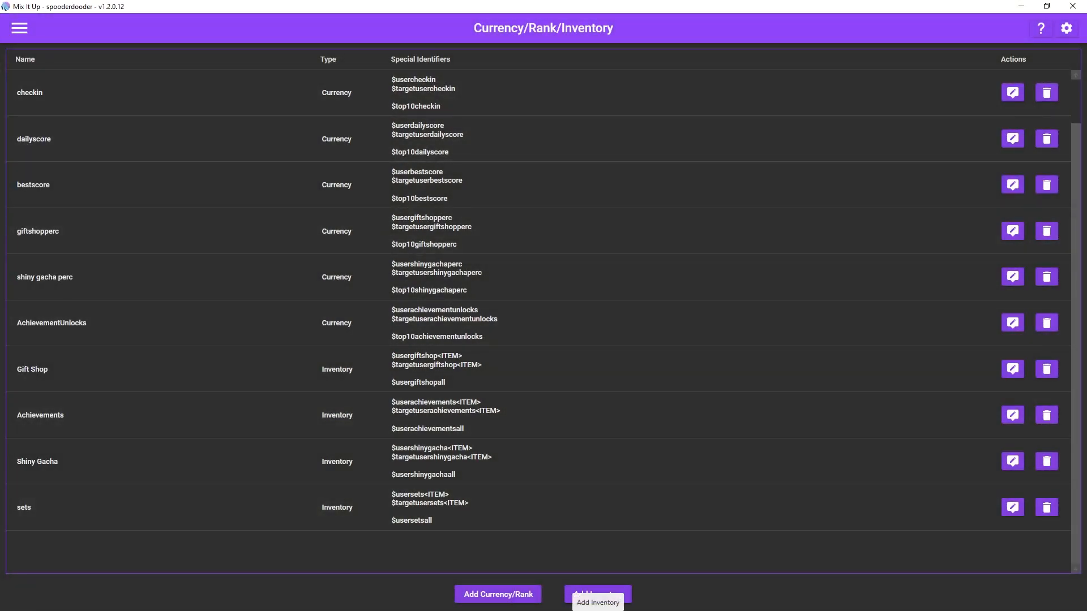
click(597, 595)
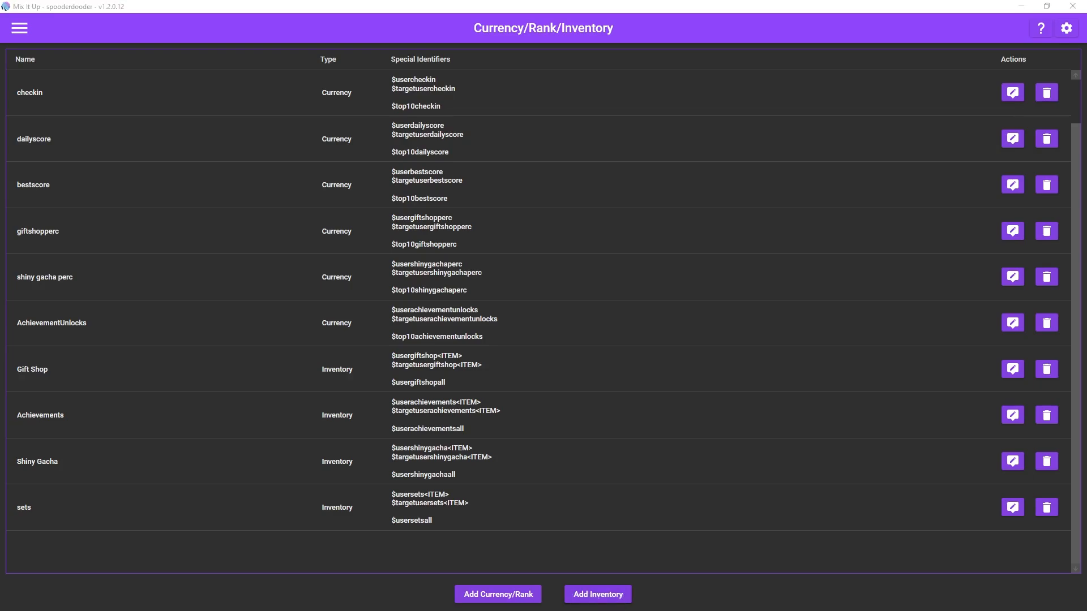
click(442, 173)
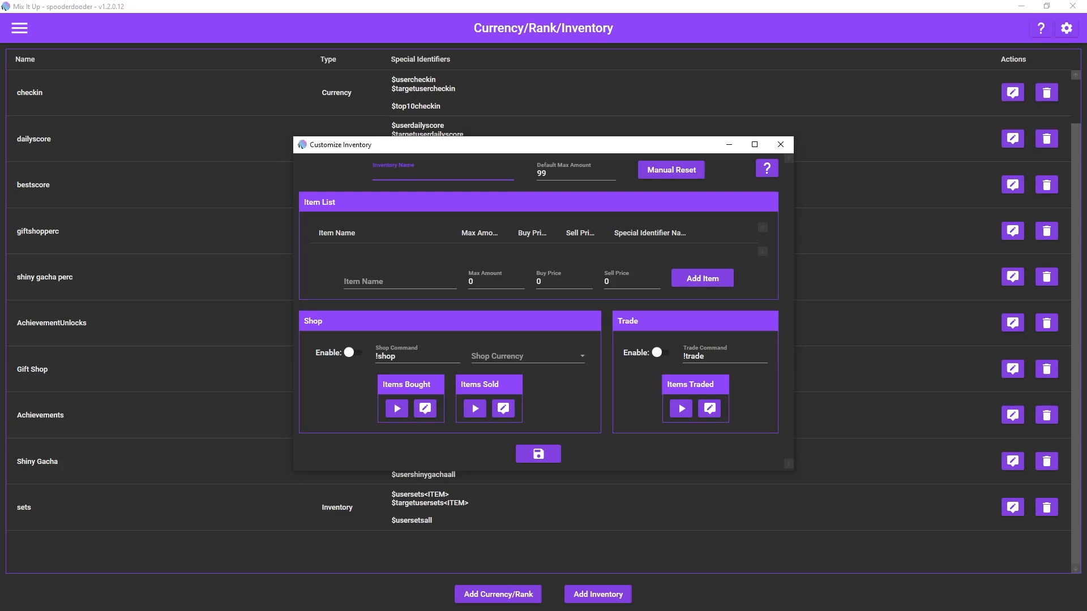
text(tutitems)
Step: Add the items "tut item 1", "tut item 2" and "tut item 3" to the inventory and save it
click(400, 281)
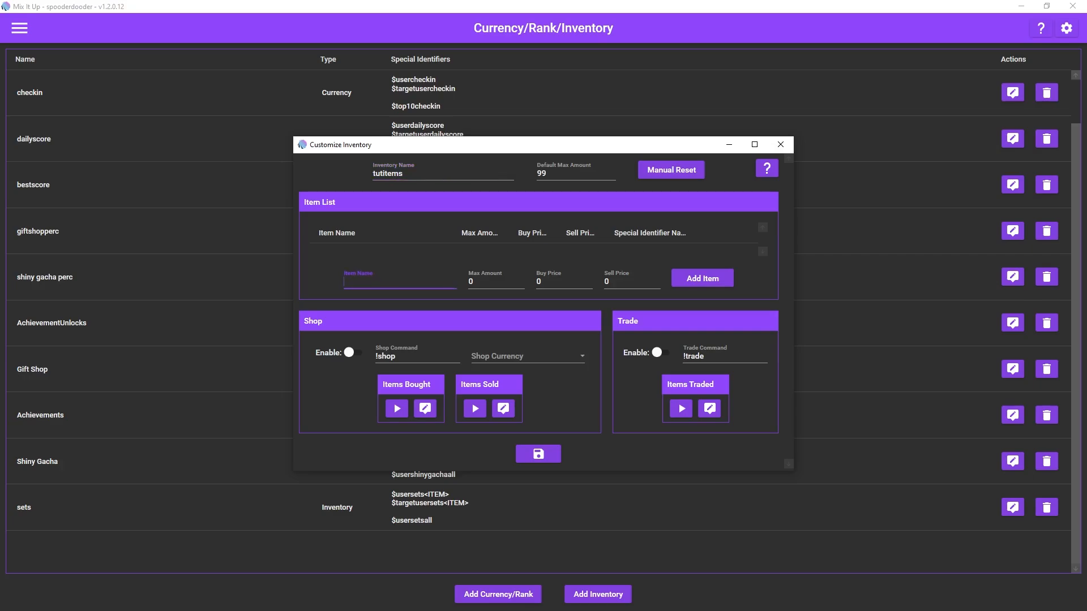
text(tut item 1)
key(Return)
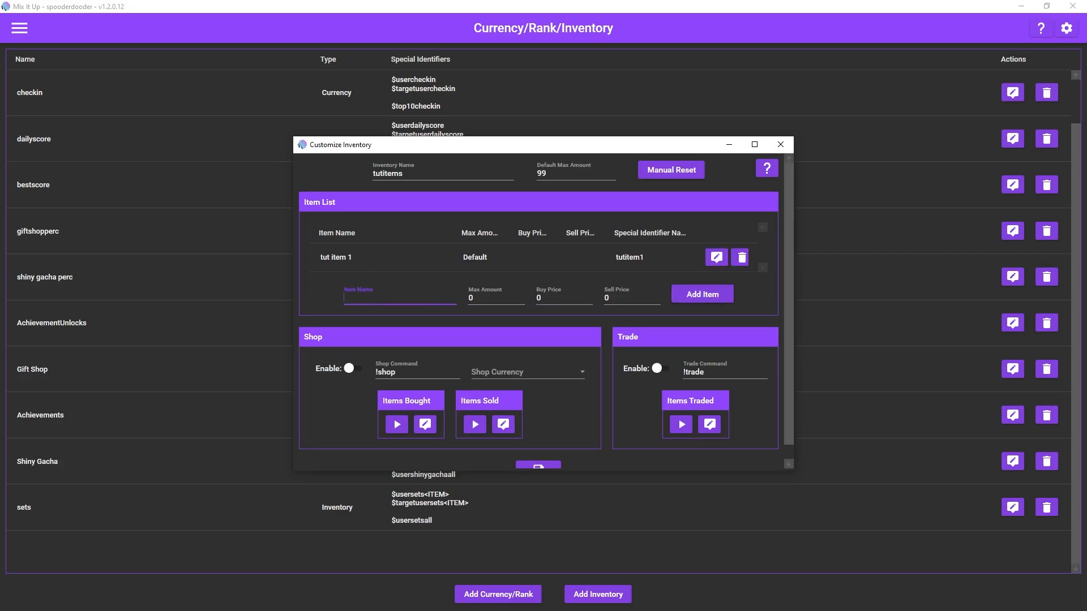
text(tut item 2)
key(Return)
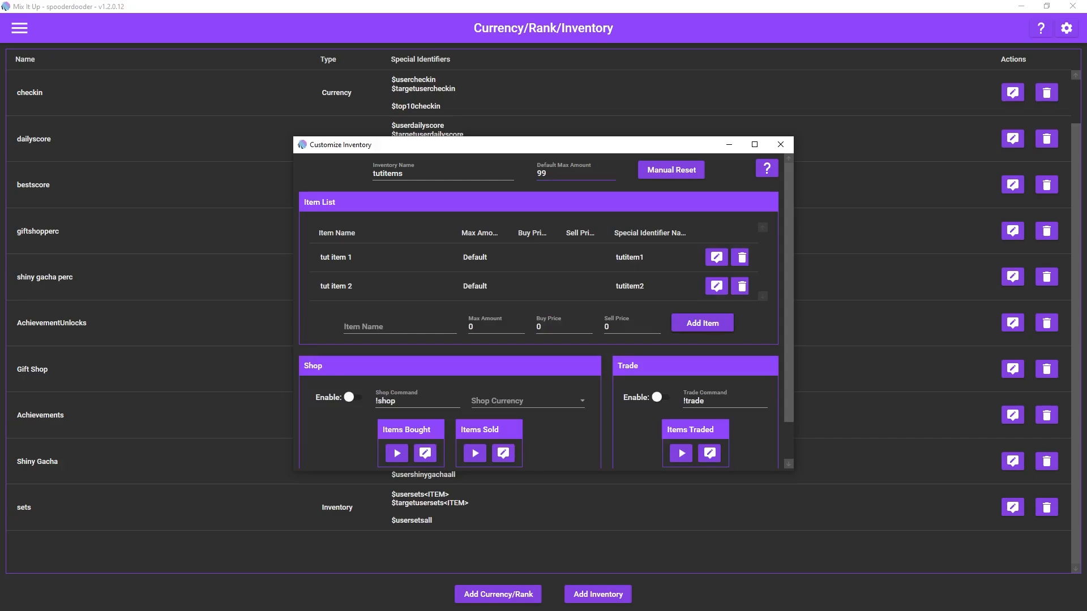
click(399, 327)
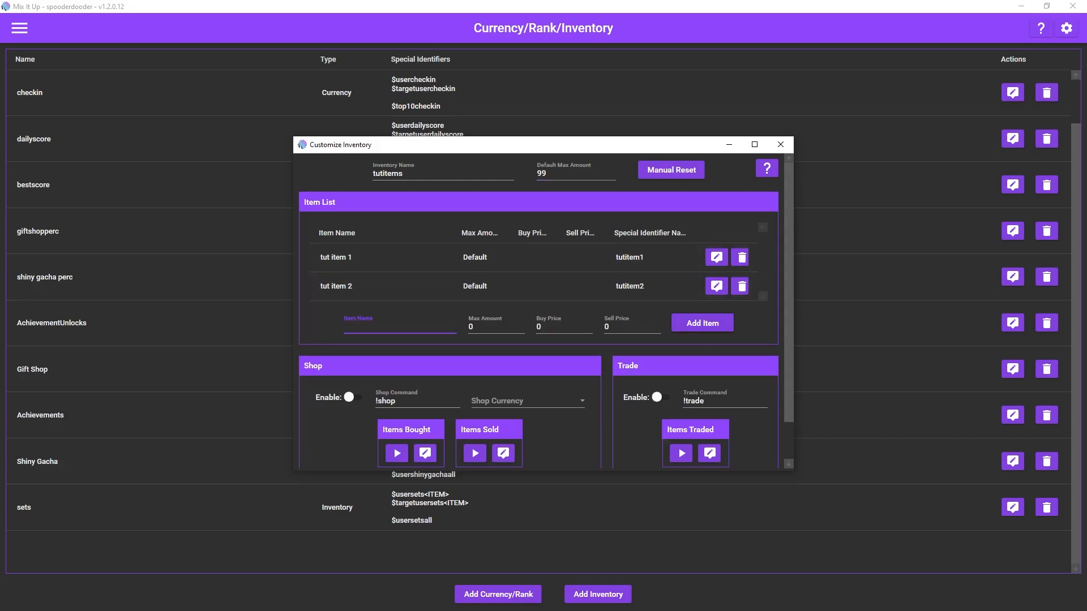
text(tut item 3)
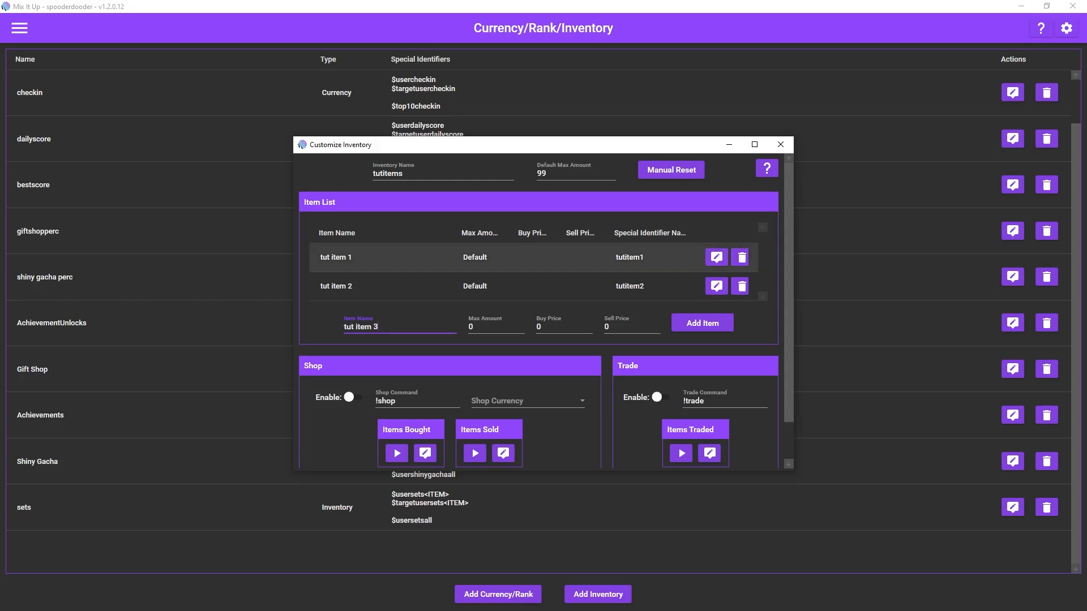
key(Return)
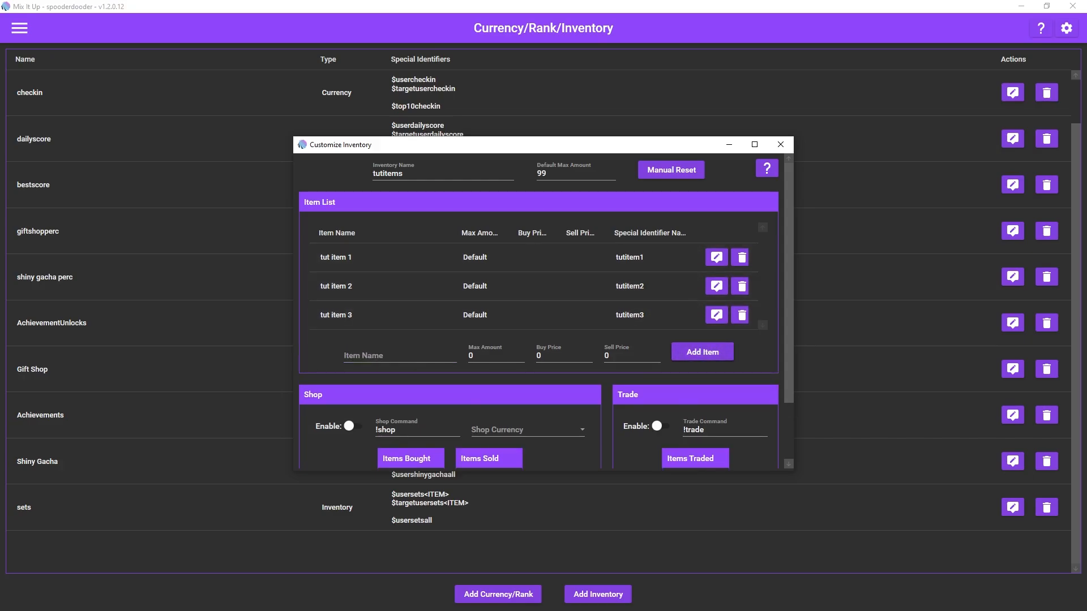
scroll(532, 266, down, 3)
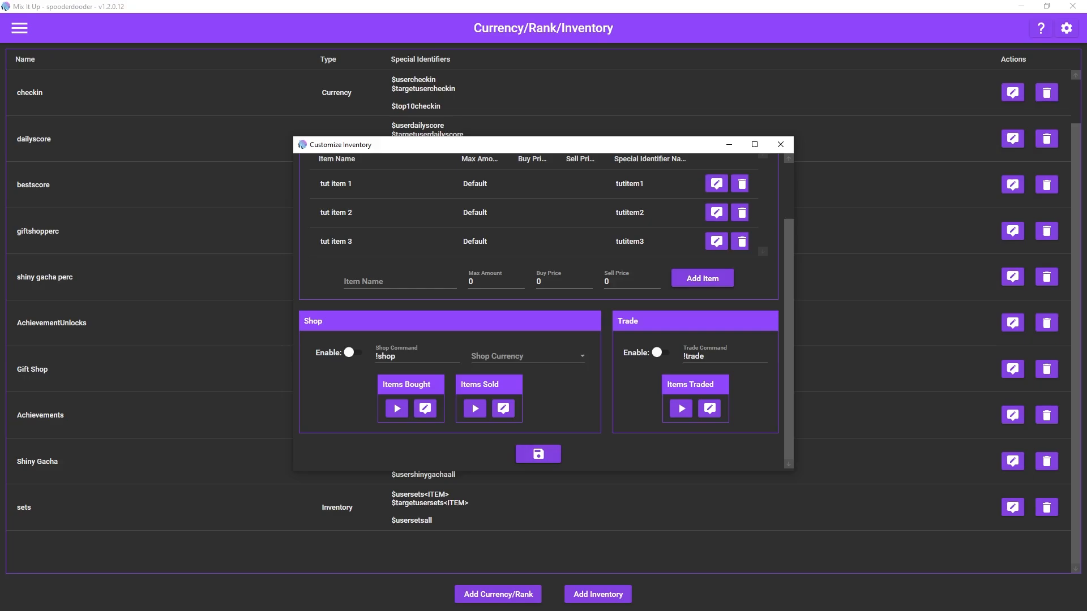
click(538, 454)
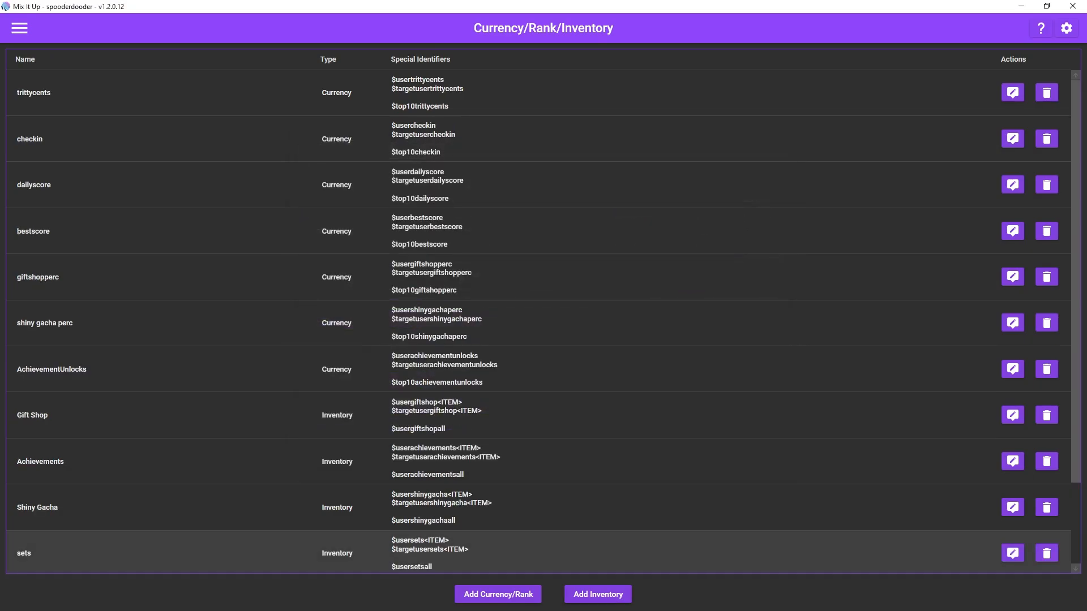
Step: Create a second inventory named "shiny tut items"
scroll(538, 419, down, 2)
click(598, 594)
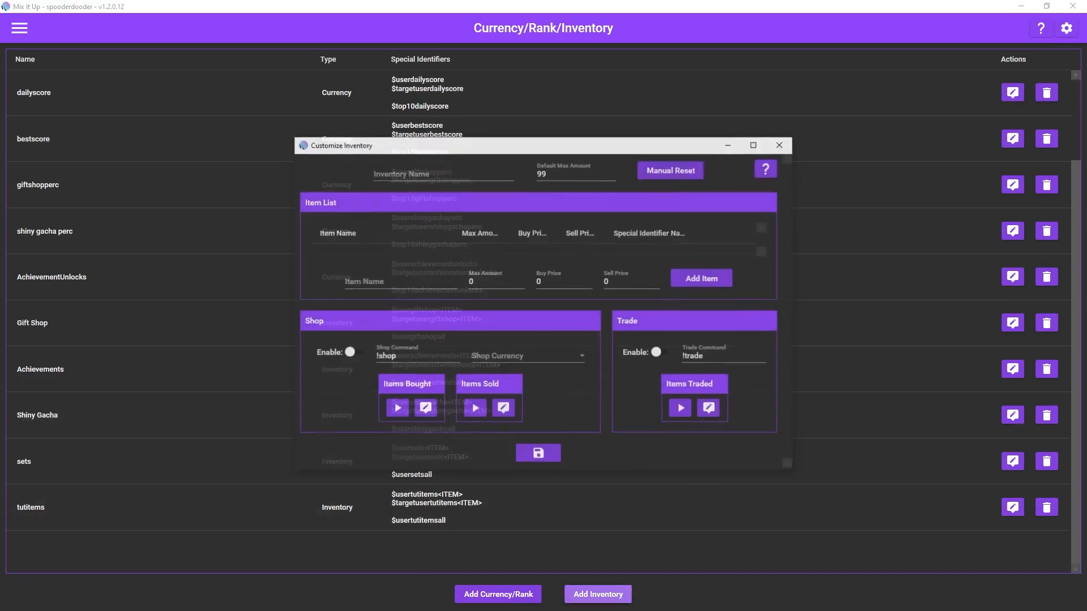
click(443, 173)
text(s)
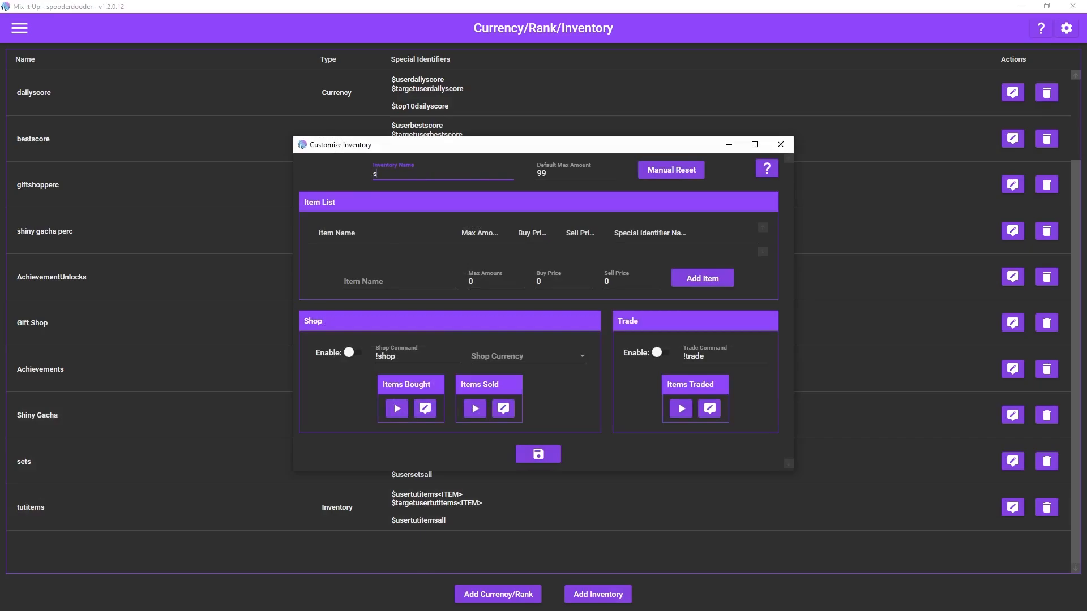
text(hiny tut items)
Step: Add the item "shiny tut item" to the shiny tut items inventory and save it
click(400, 282)
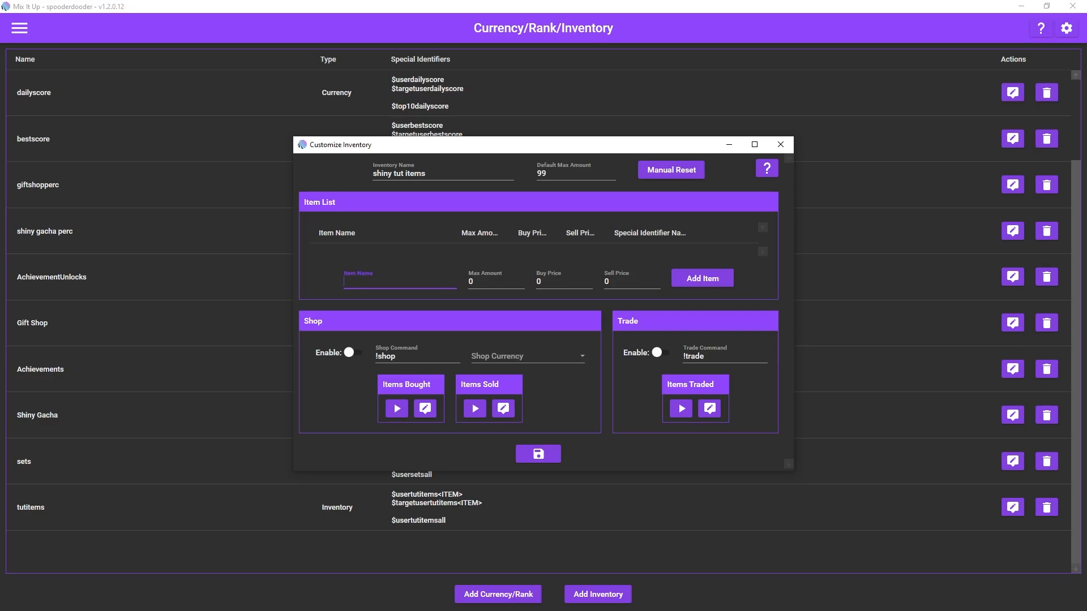
text(shiny tut item)
click(703, 278)
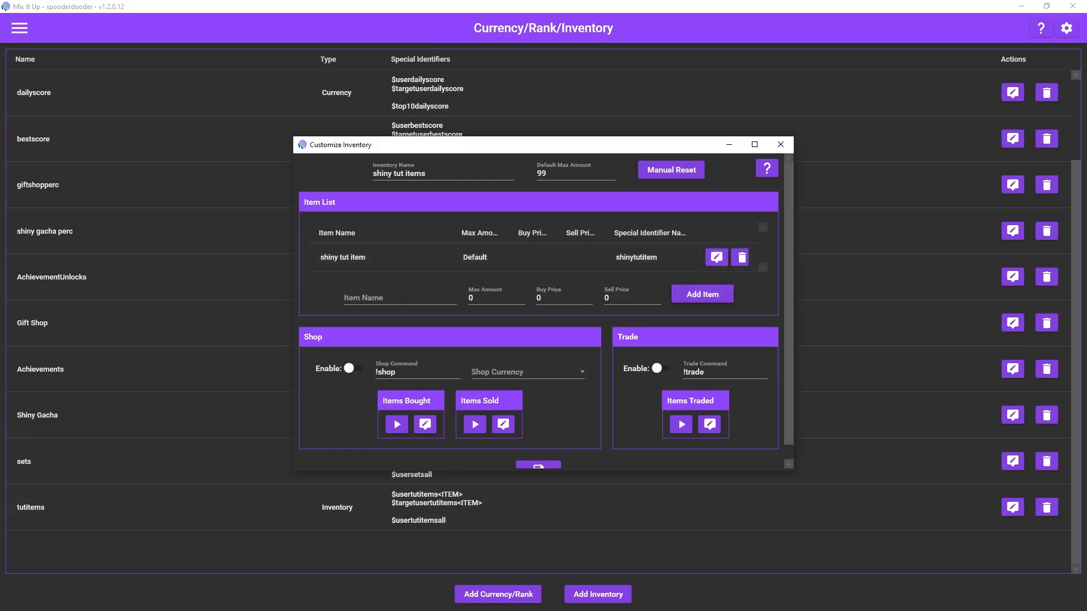
scroll(539, 458, down, 1)
click(538, 460)
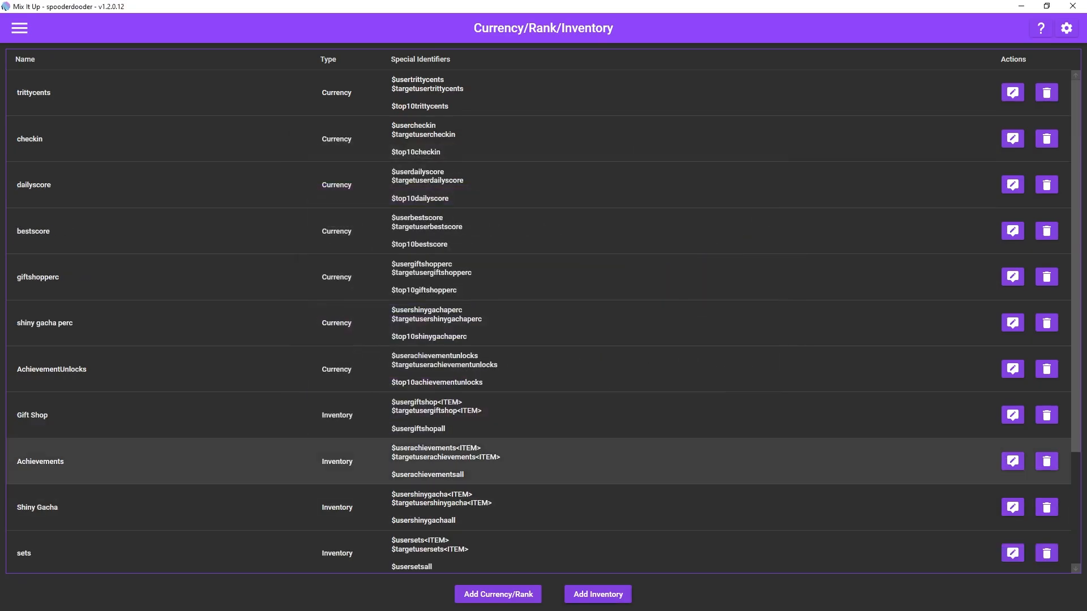
scroll(539, 498, down, 2)
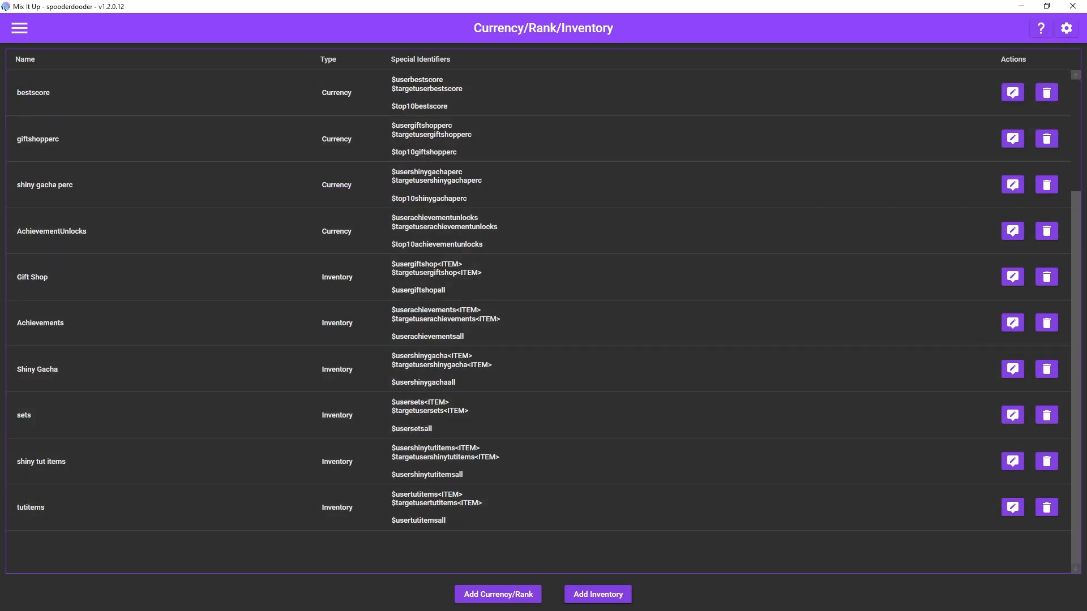
Step: Create a new action group named "tut item 1" and assign it to the Tutorial command group
click(19, 28)
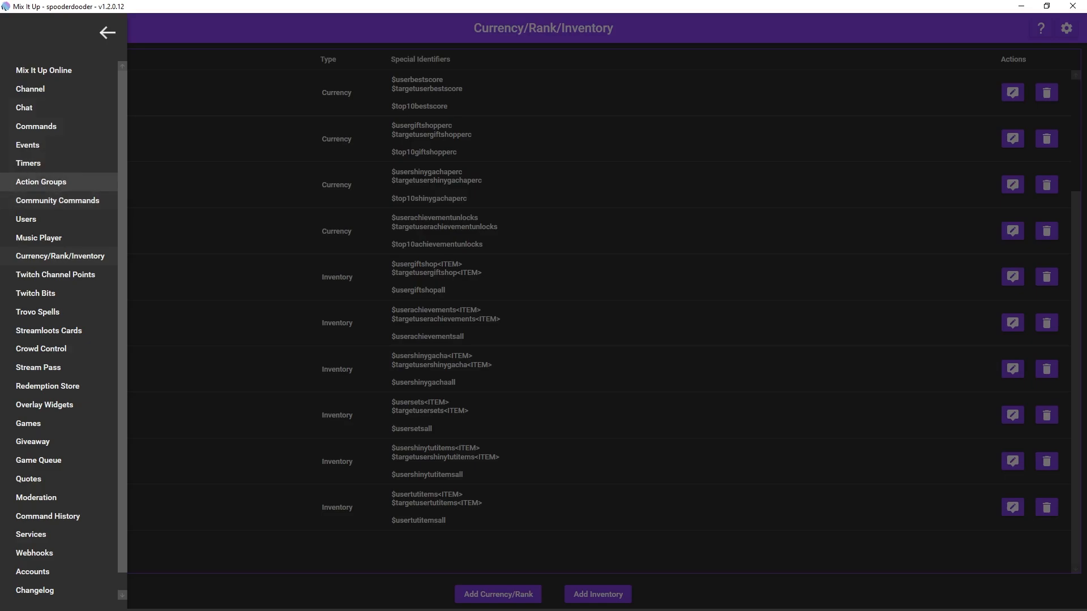
click(41, 181)
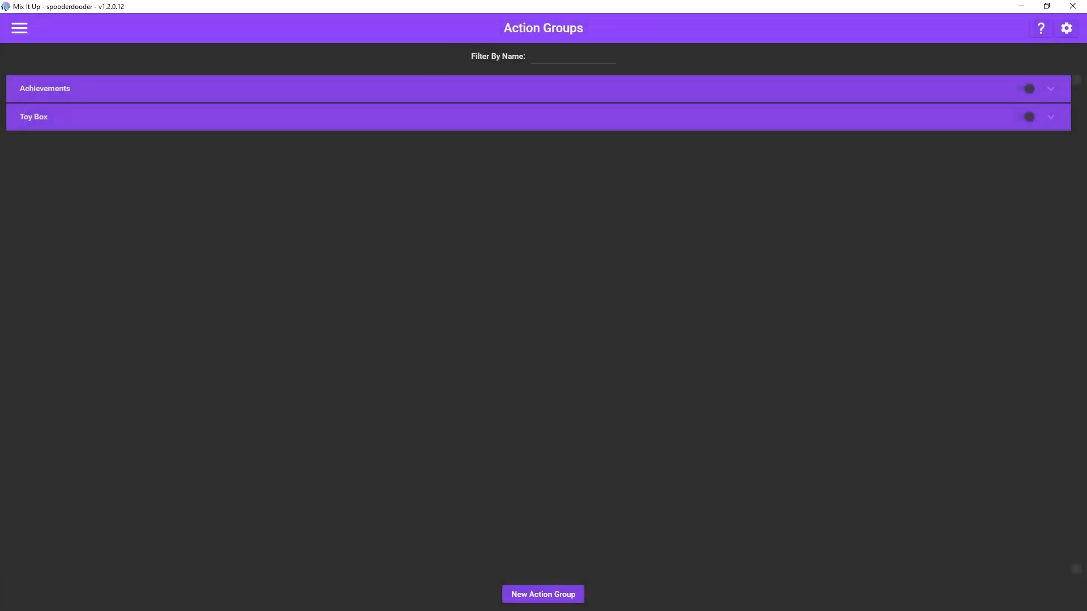
click(543, 594)
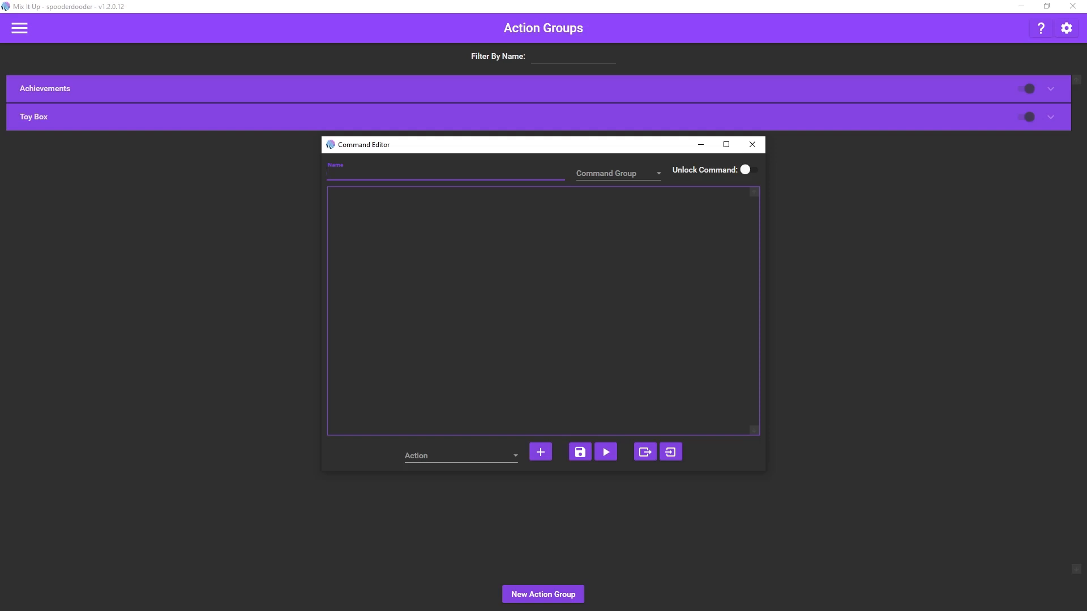
text(item 1)
click(657, 174)
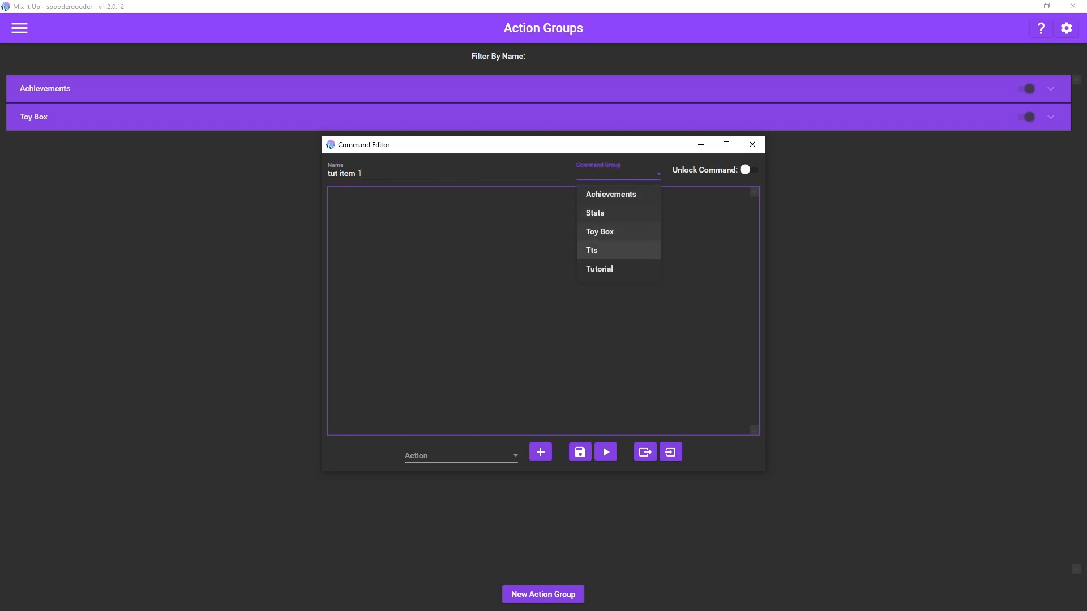
key(Return)
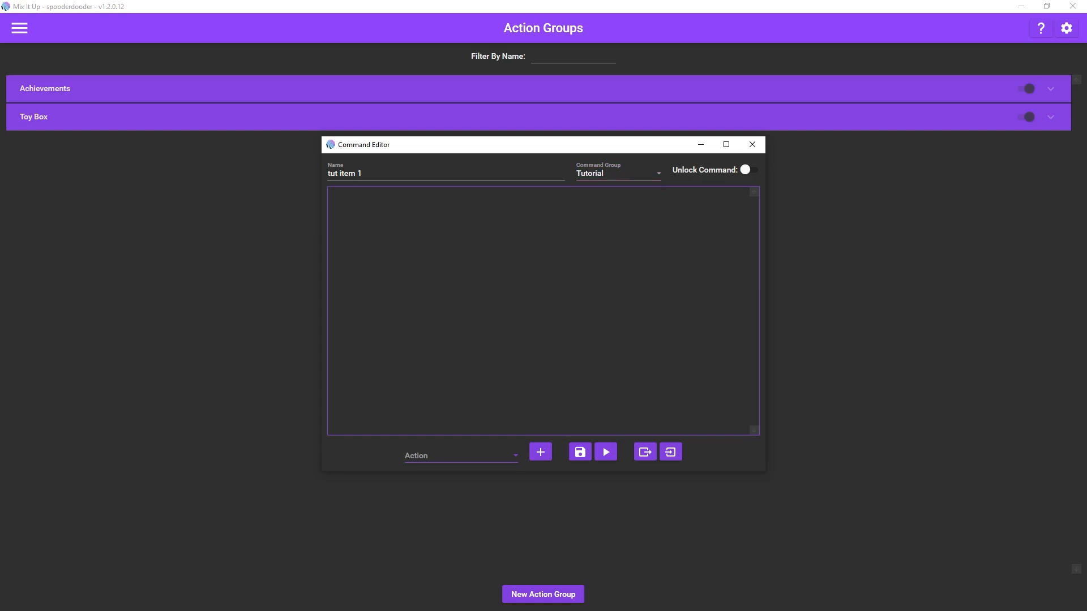
Step: Add a Chat Message action to the tut item 1 action group
click(462, 456)
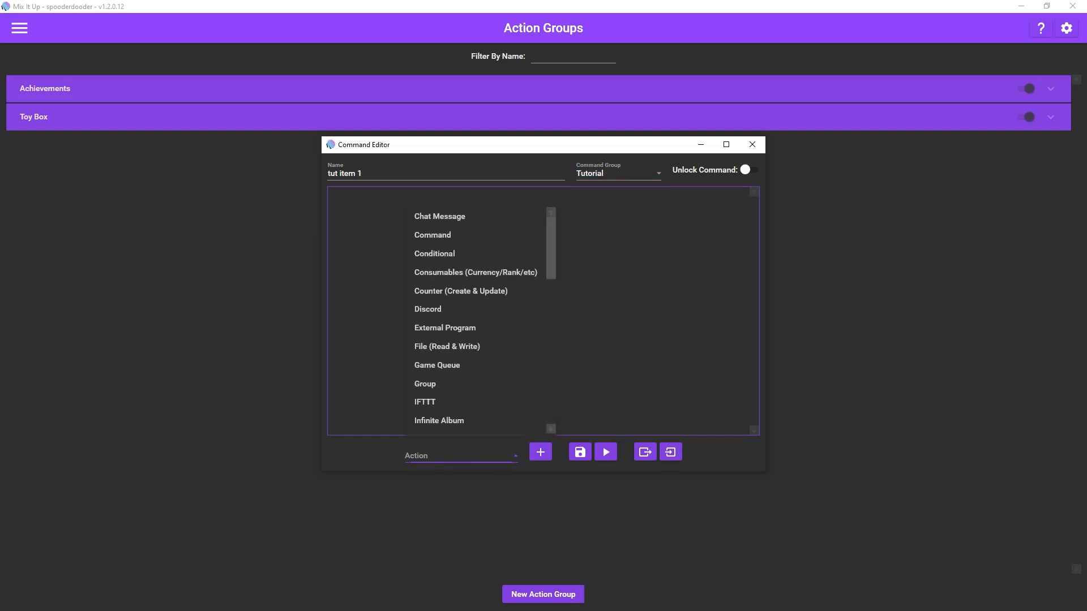
scroll(475, 252, down, 1)
scroll(475, 309, up, 1)
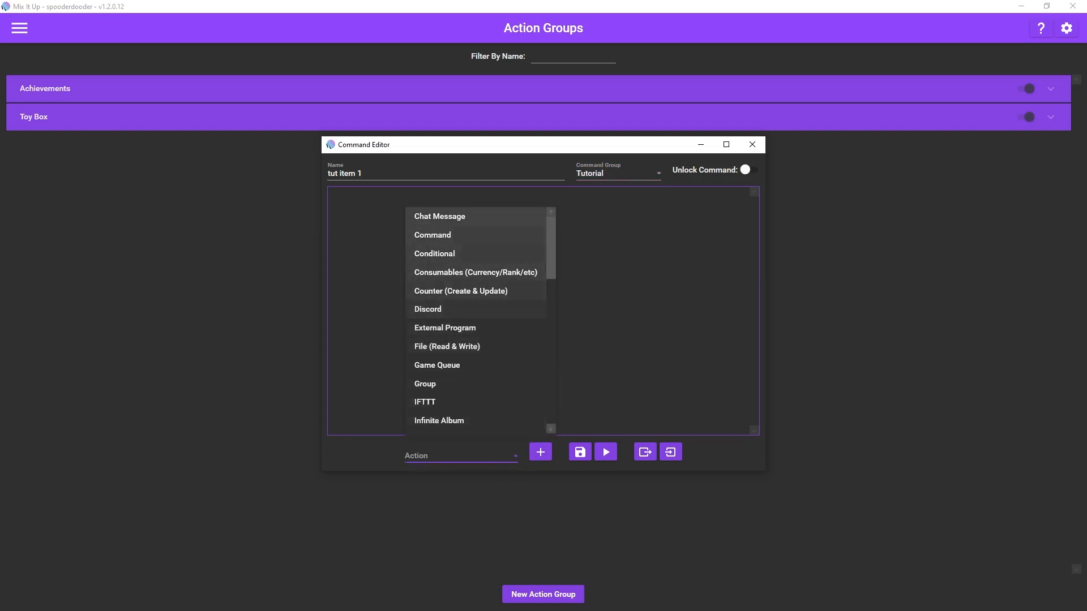
click(447, 217)
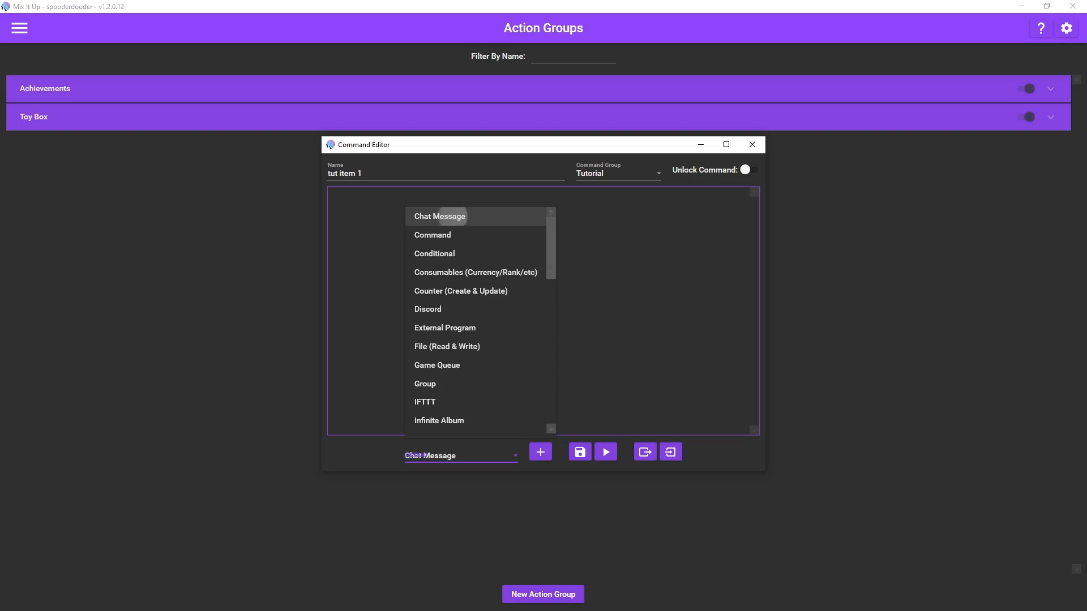
click(540, 452)
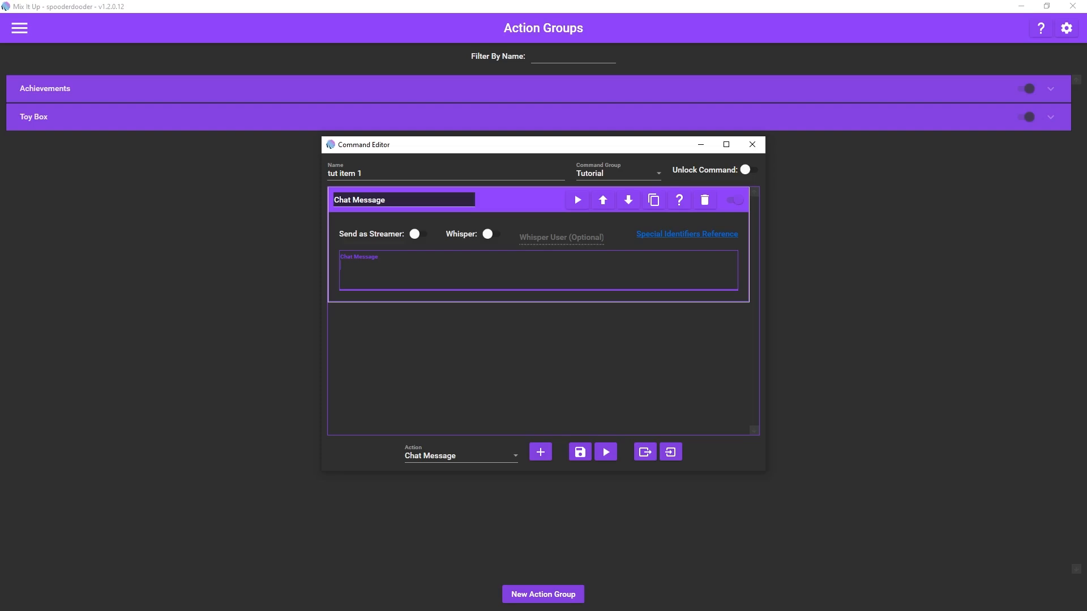
Step: Write the chat message "$userdisplayname just got a random item from the gacha machine" and save the action group
text($username)
key(BackSpace)
key(BackSpace)
key(BackSpace)
key(BackSpace)
text(displayname)
text(just got a random item from)
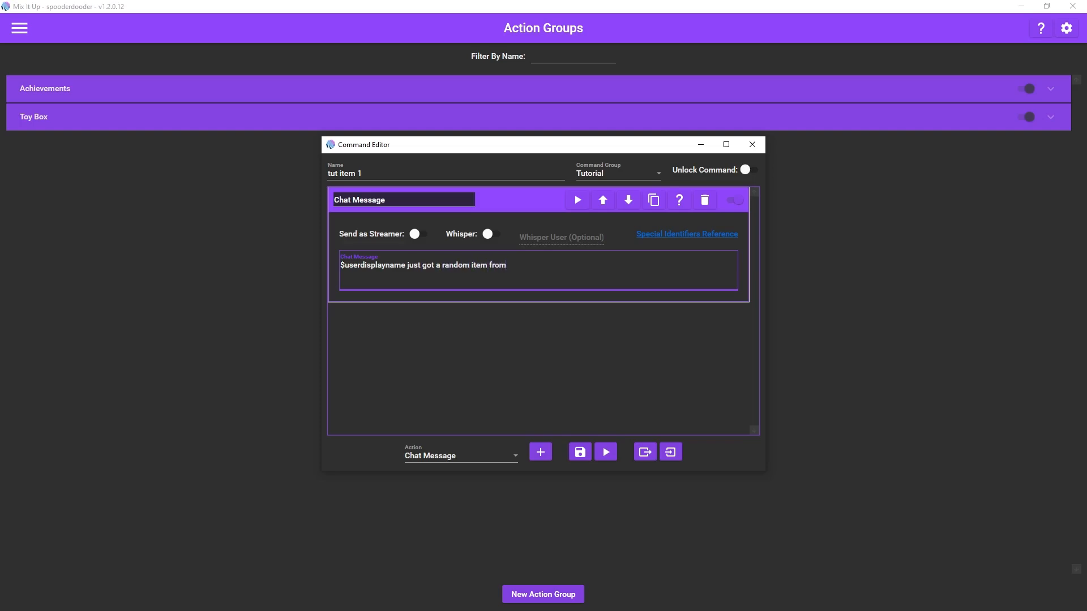
text( the )
text(gacha)
text( proc)
key(BackSpace)
key(BackSpace)
key(BackSpace)
key(BackSpace)
key(BackSpace)
text(machine)
click(580, 452)
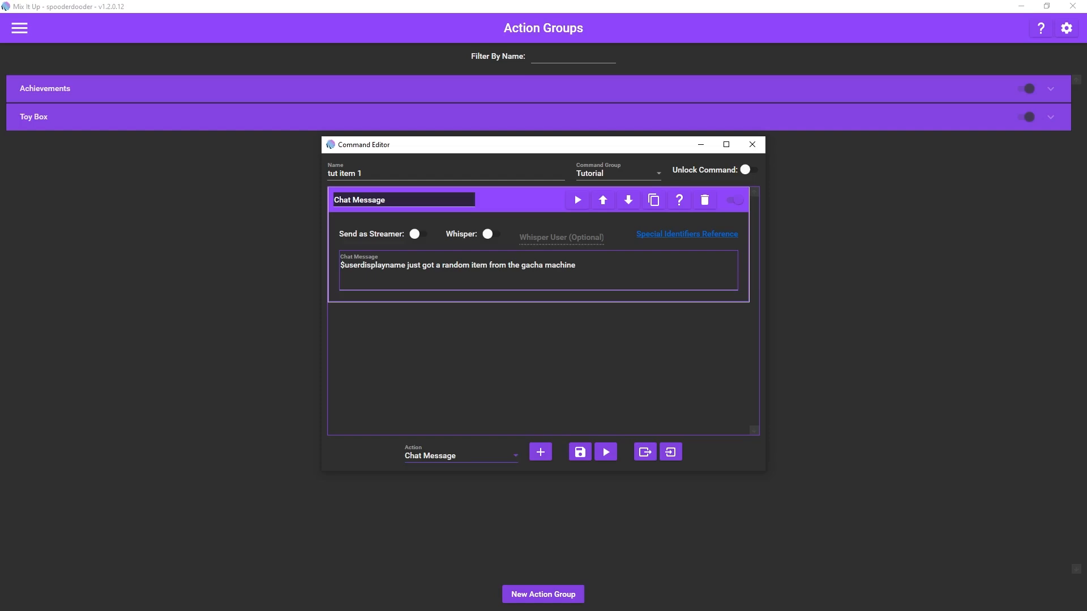
Step: Add an Overlay (Images & Videos) action below the chat message
click(460, 456)
scroll(475, 365, down, 3)
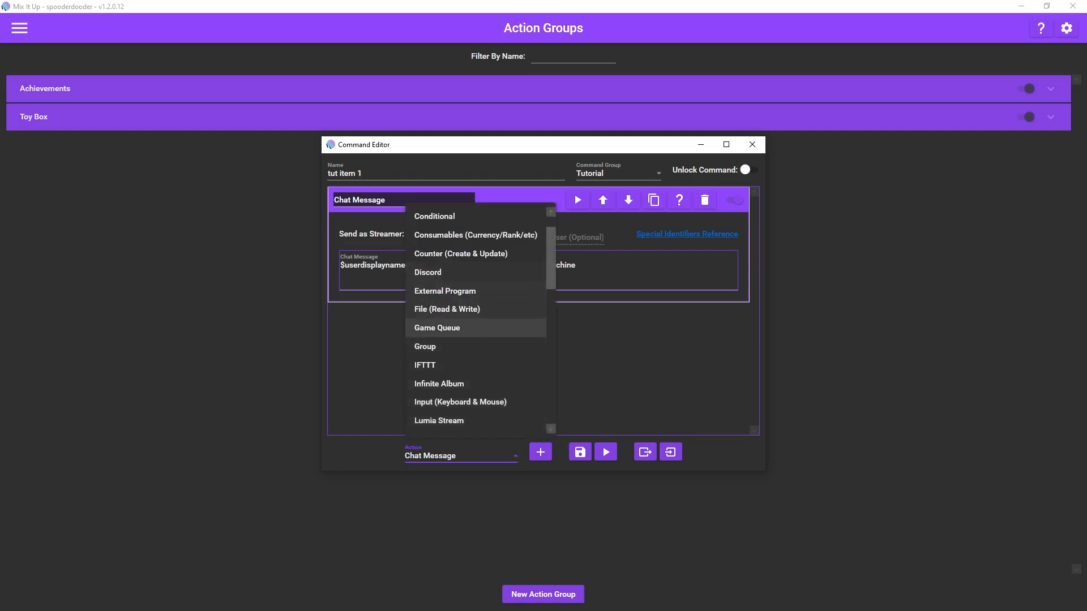
click(461, 384)
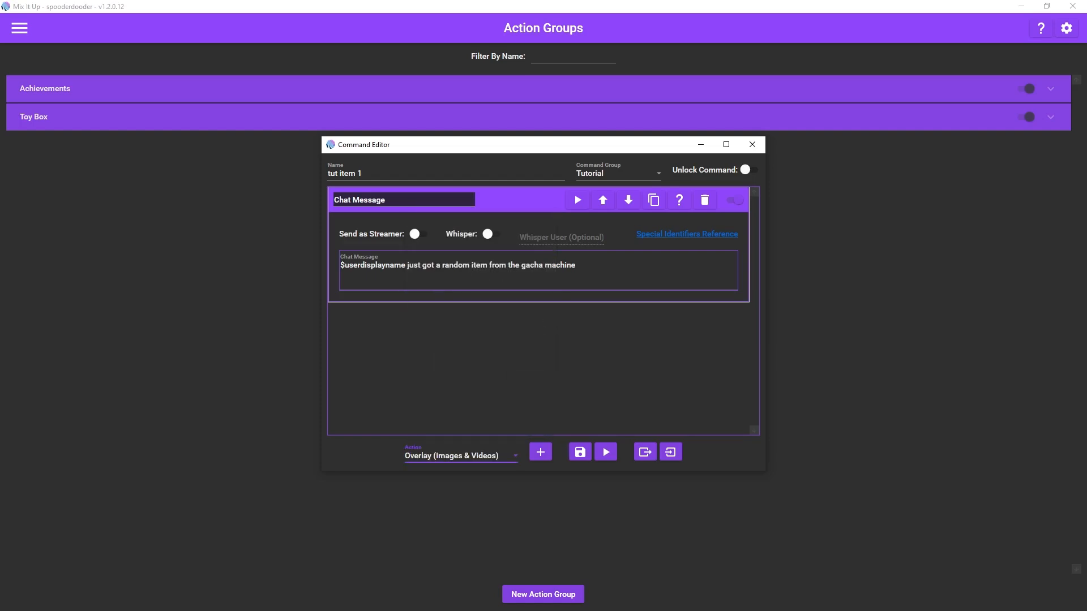
click(540, 451)
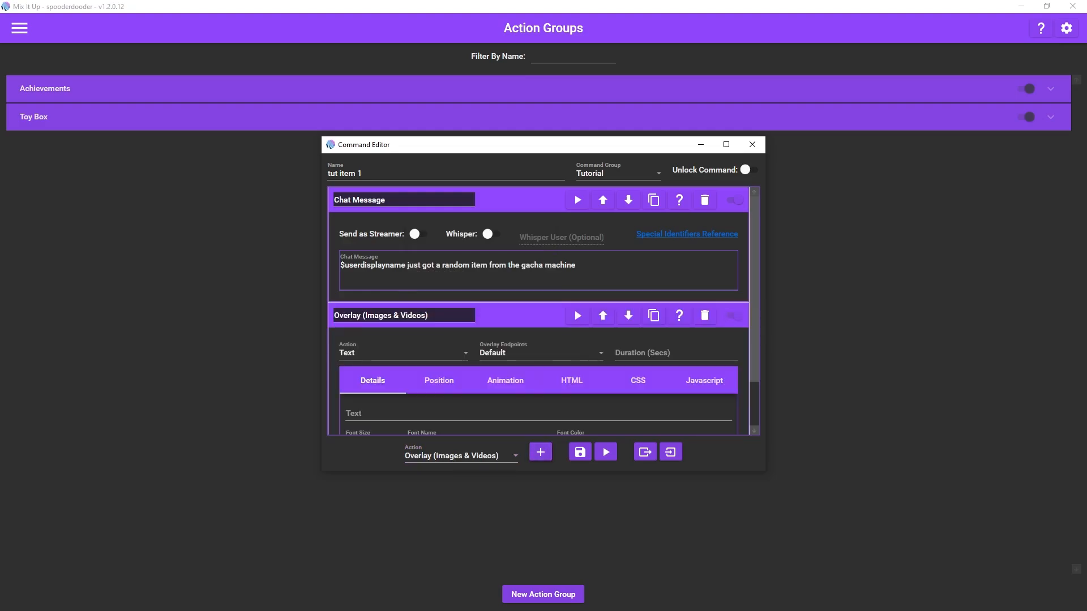
scroll(539, 339, down, 2)
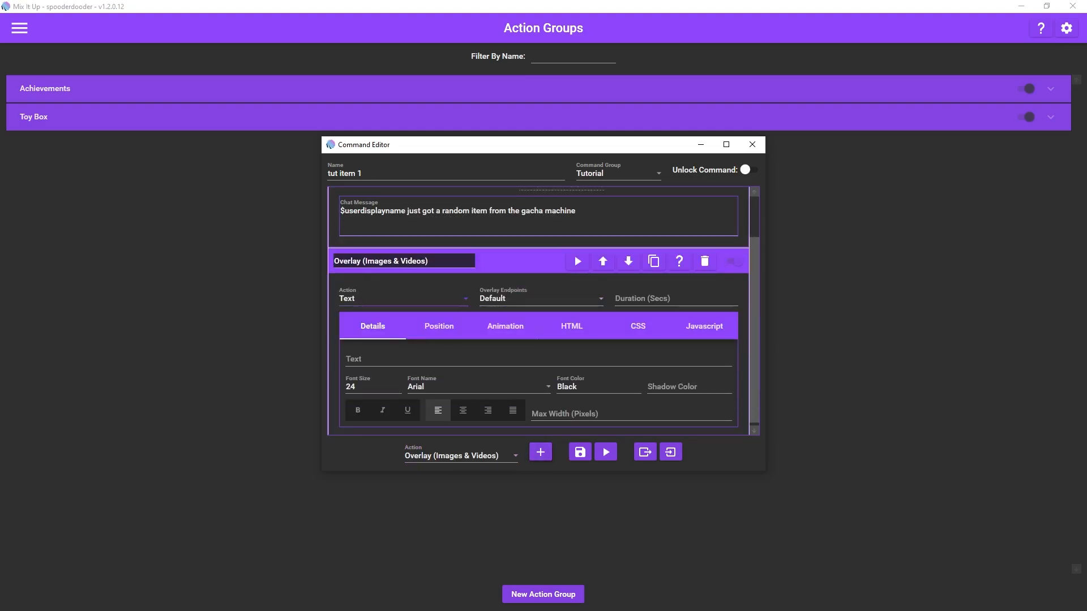
Step: Enlarge the Command Editor window so that both the chat message and overlay actions fit in view
click(403, 299)
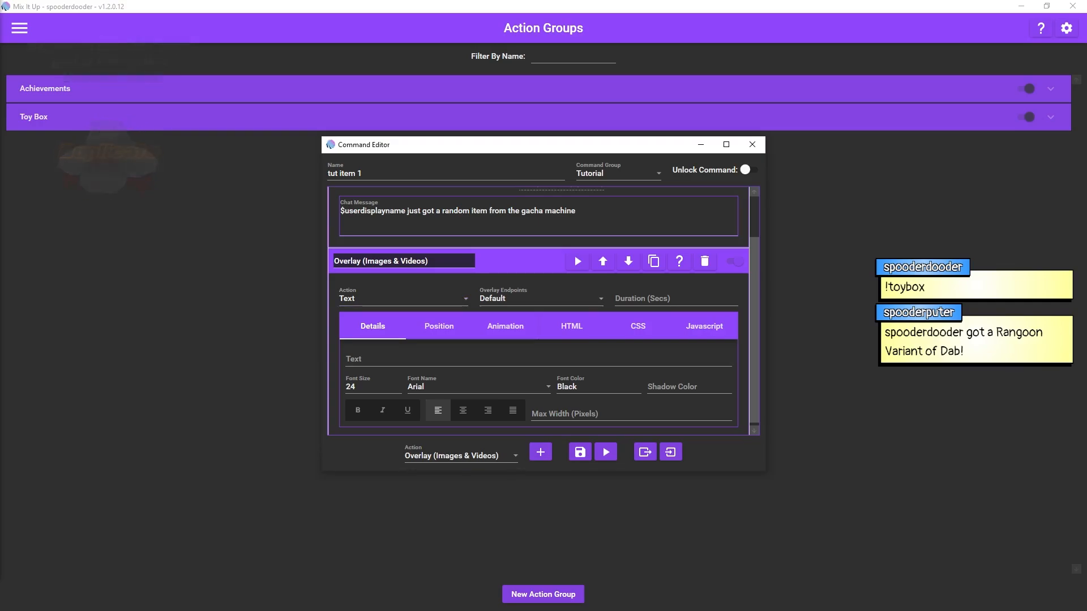
click(404, 298)
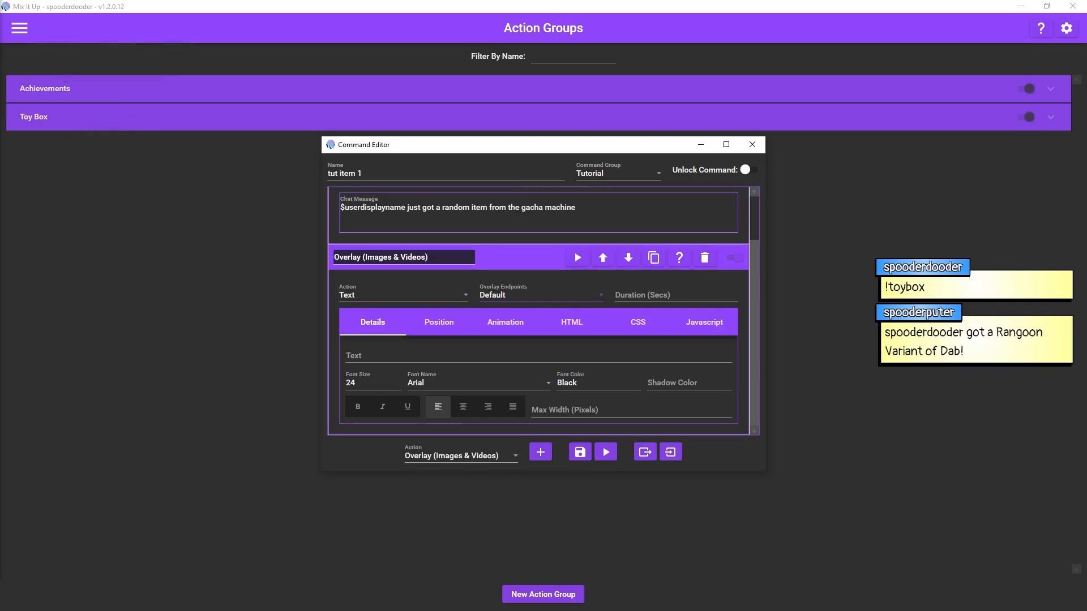
scroll(538, 305, up, 1)
scroll(544, 314, down, 1)
drag(764, 470, 775, 556)
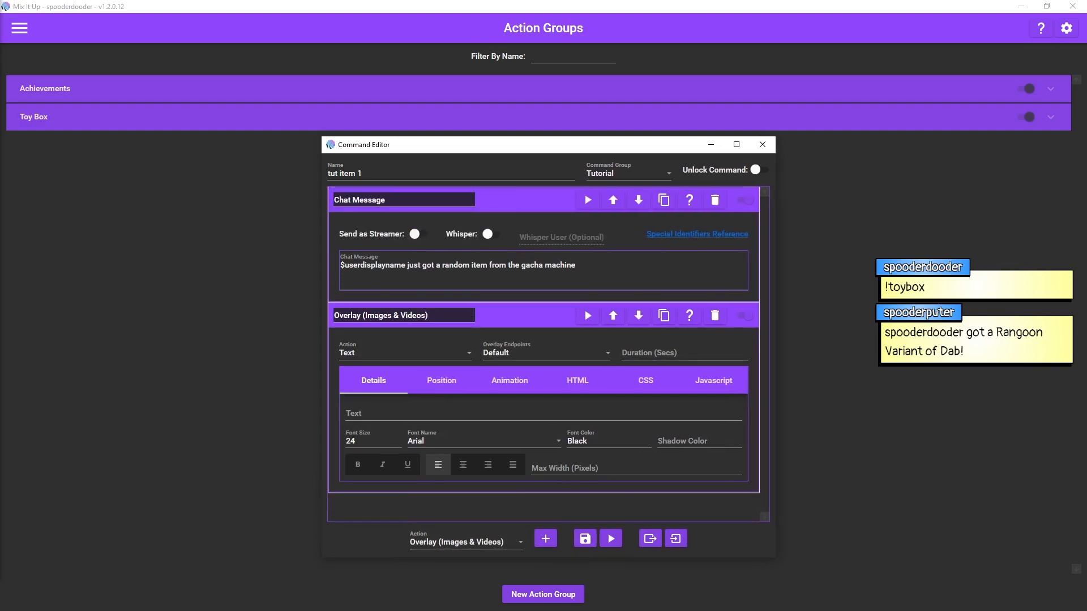
Step: Look through the overlay action's animation and HTML settings and delete the Overlay (Images & Videos) action from tut item 1
click(510, 380)
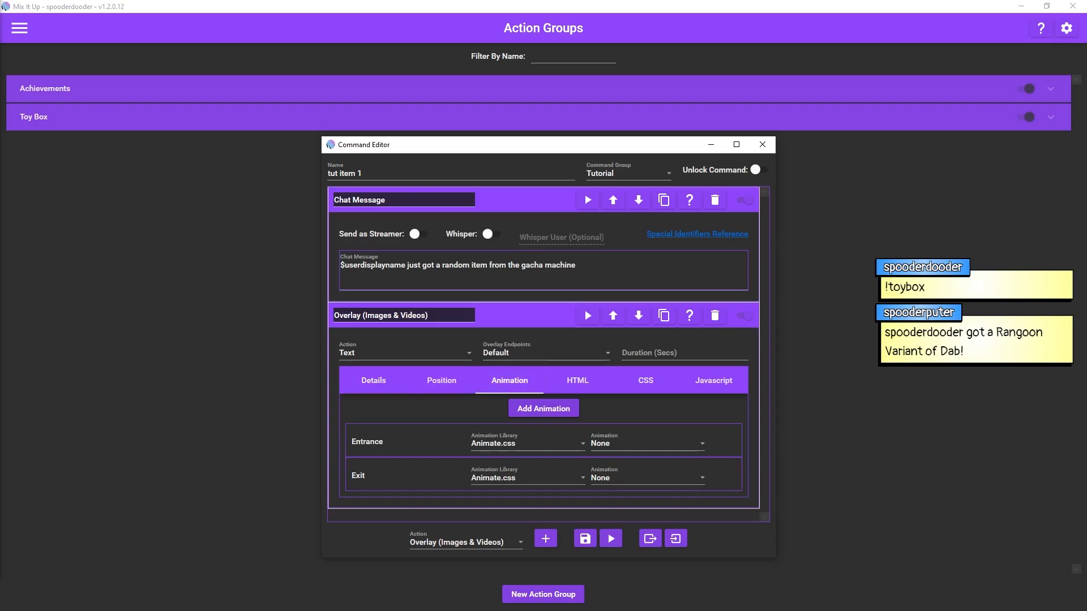
click(577, 381)
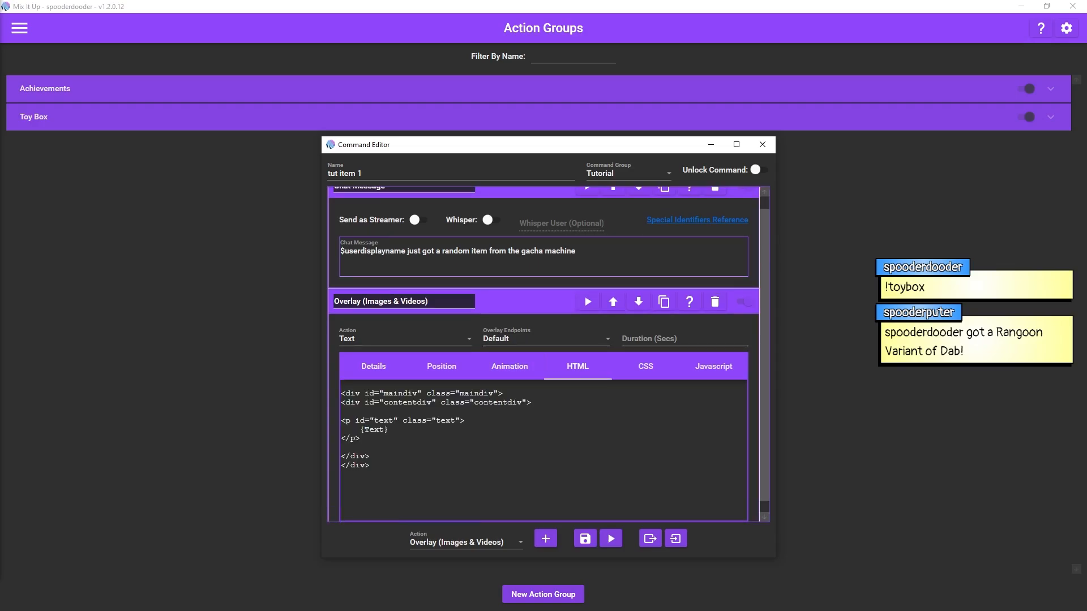
click(374, 366)
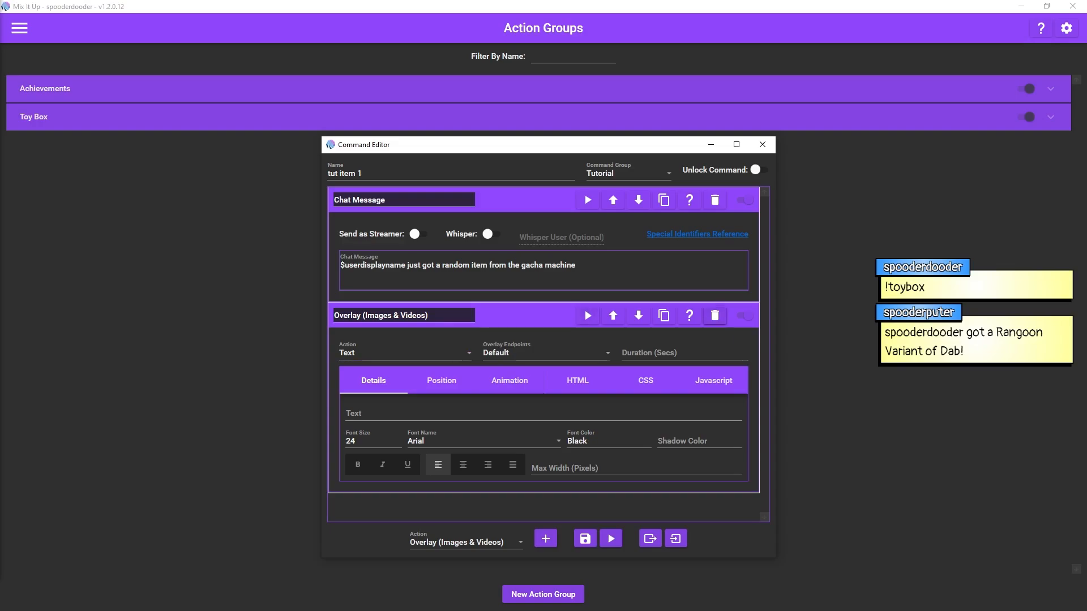
click(526, 315)
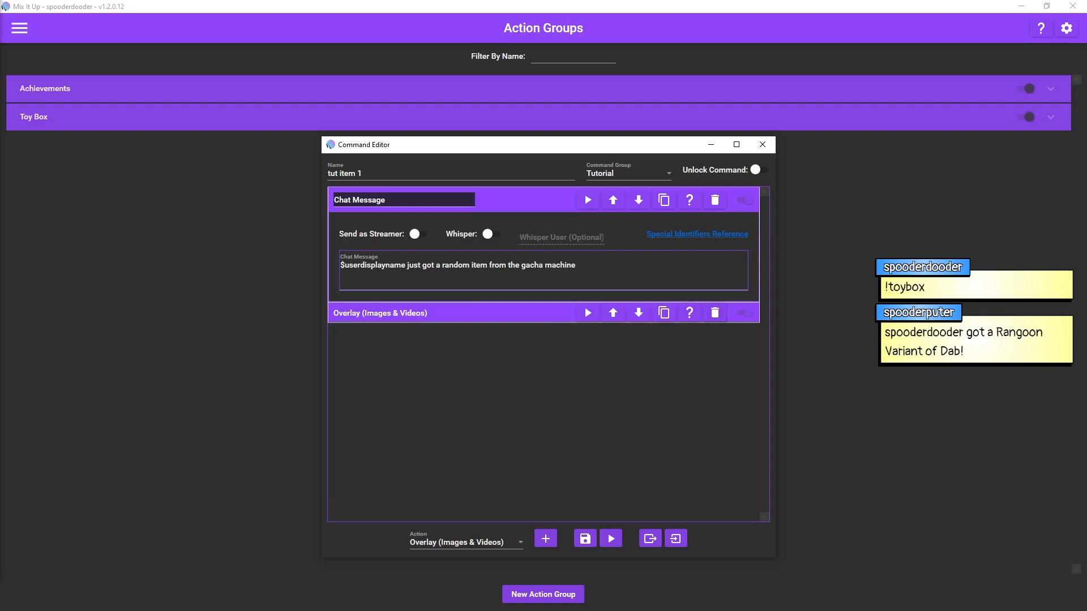
click(482, 313)
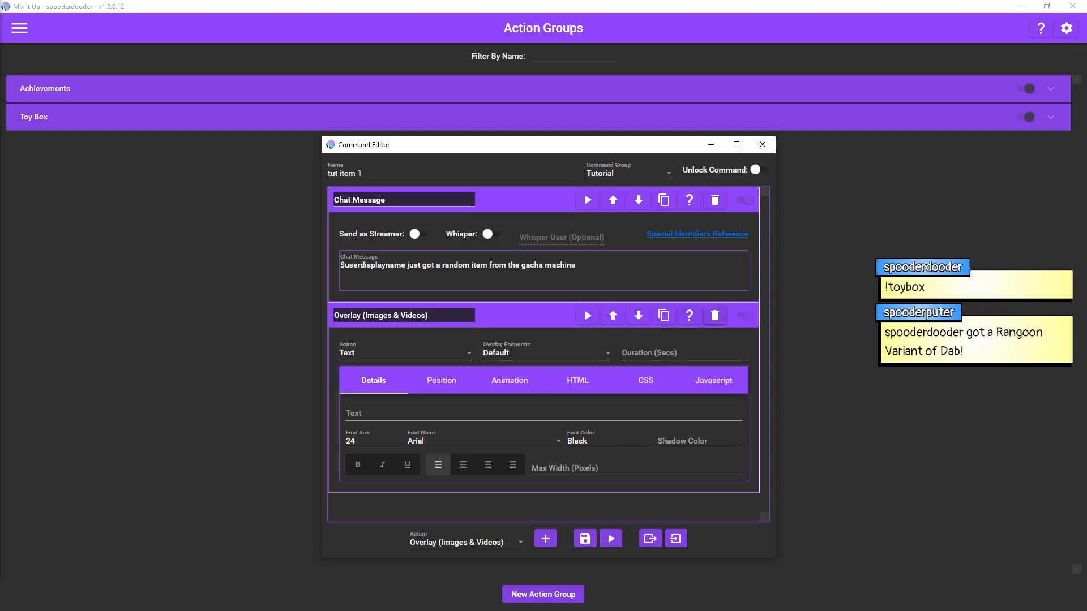
click(715, 315)
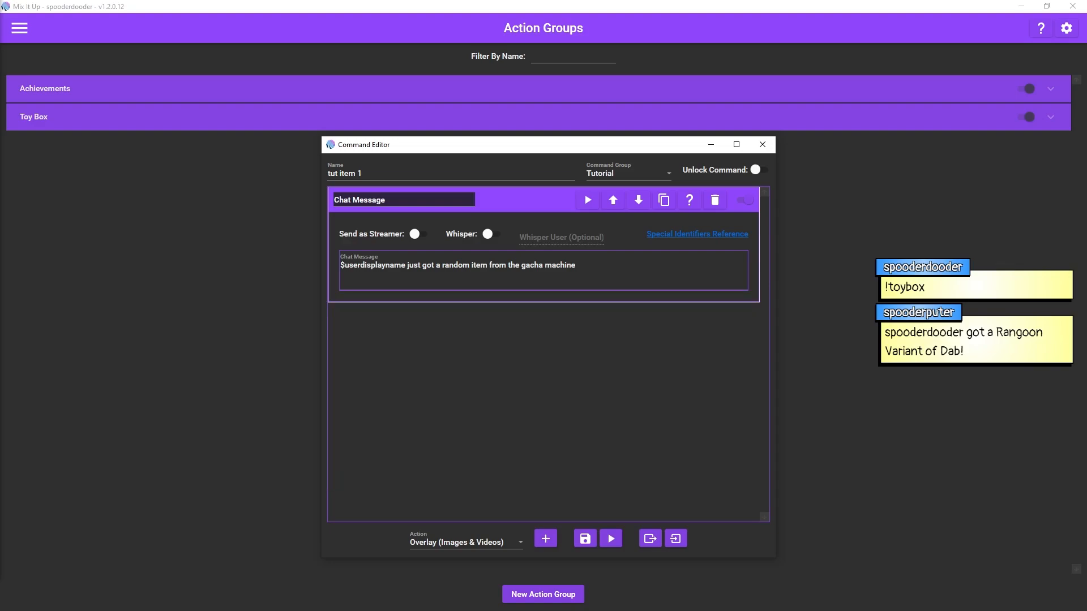
Step: Add a Consumables (Currency/Rank/etc) action below the chat message in tut item 1
click(465, 542)
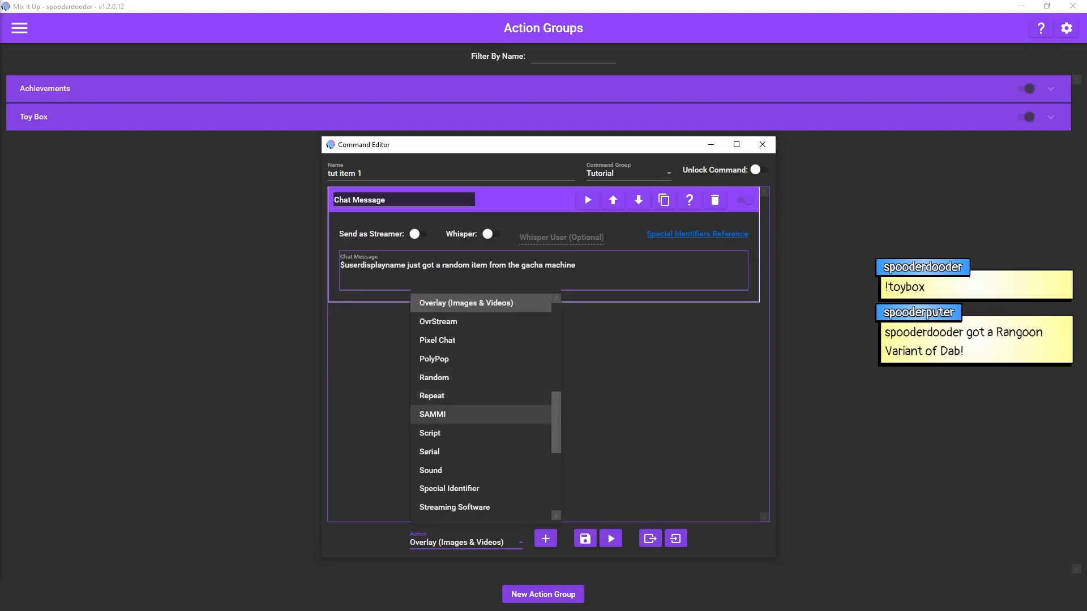
scroll(453, 396, up, 2)
scroll(482, 411, up, 2)
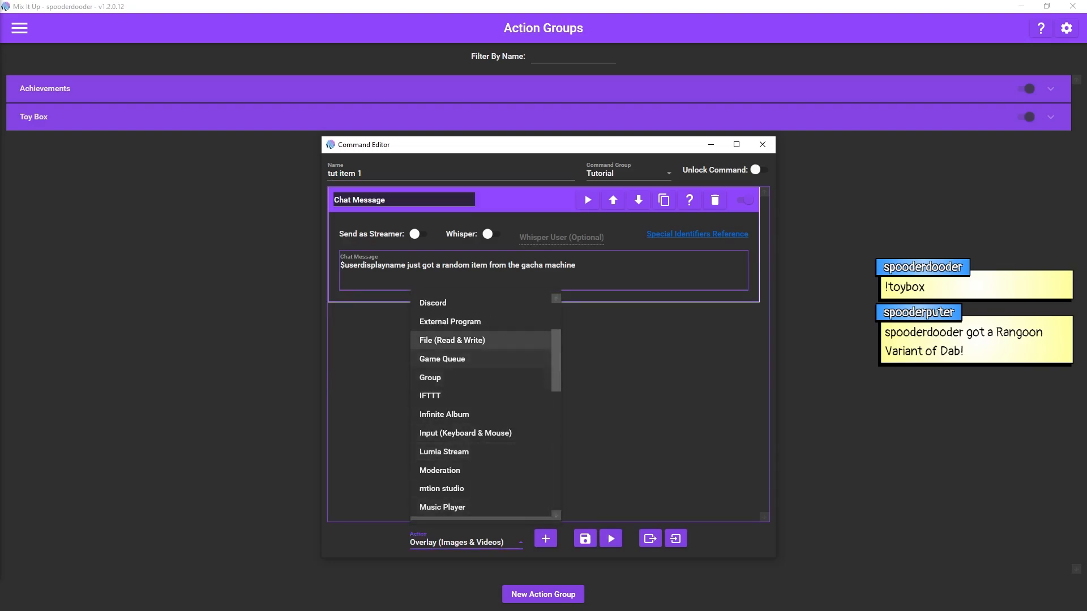
scroll(452, 414, up, 2)
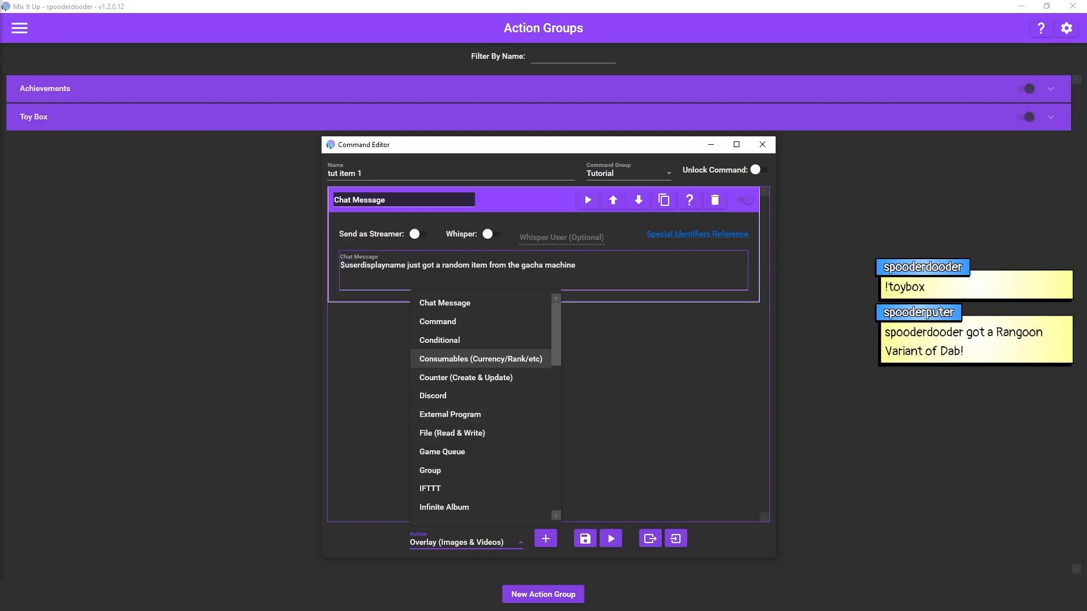
click(453, 358)
click(545, 539)
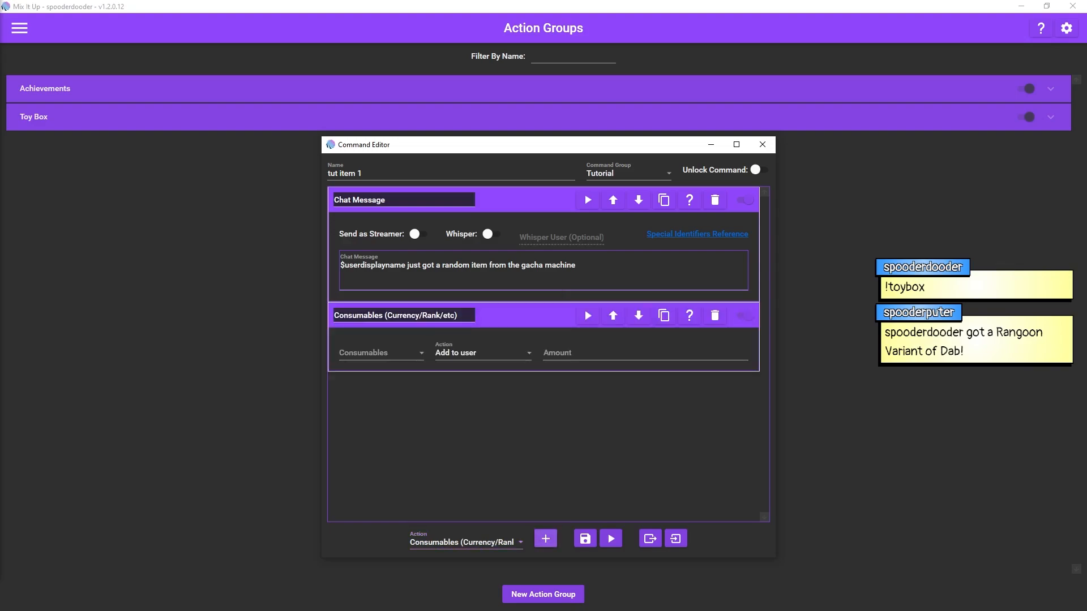
Step: Configure the Consumables action to add 1 tut item 1 from tutitems to the user, and save the action group
click(380, 352)
scroll(385, 453, down, 1)
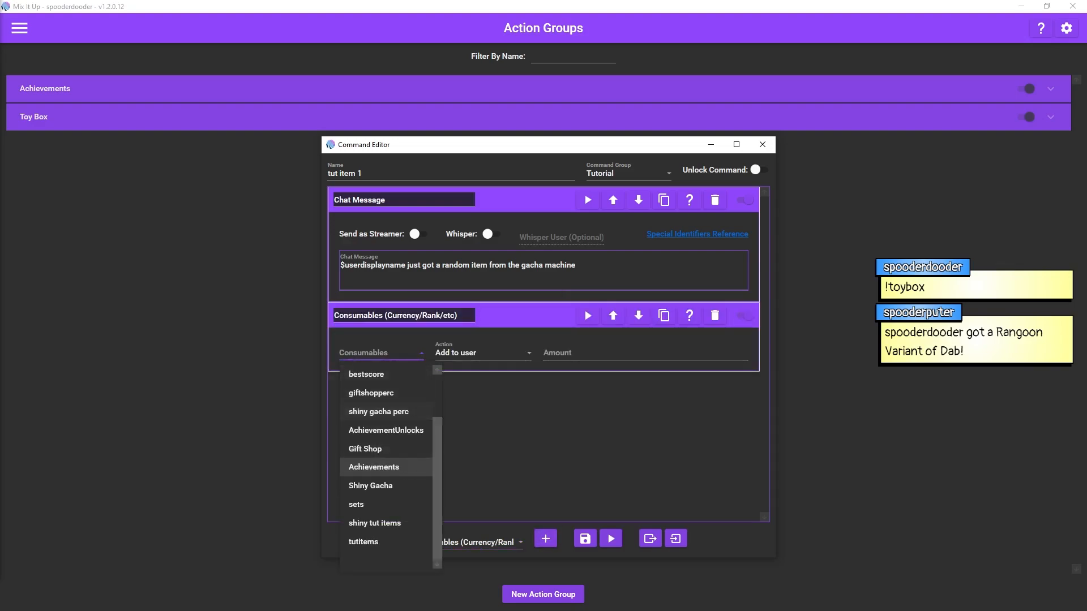
scroll(385, 453, up, 1)
scroll(385, 453, down, 1)
click(368, 542)
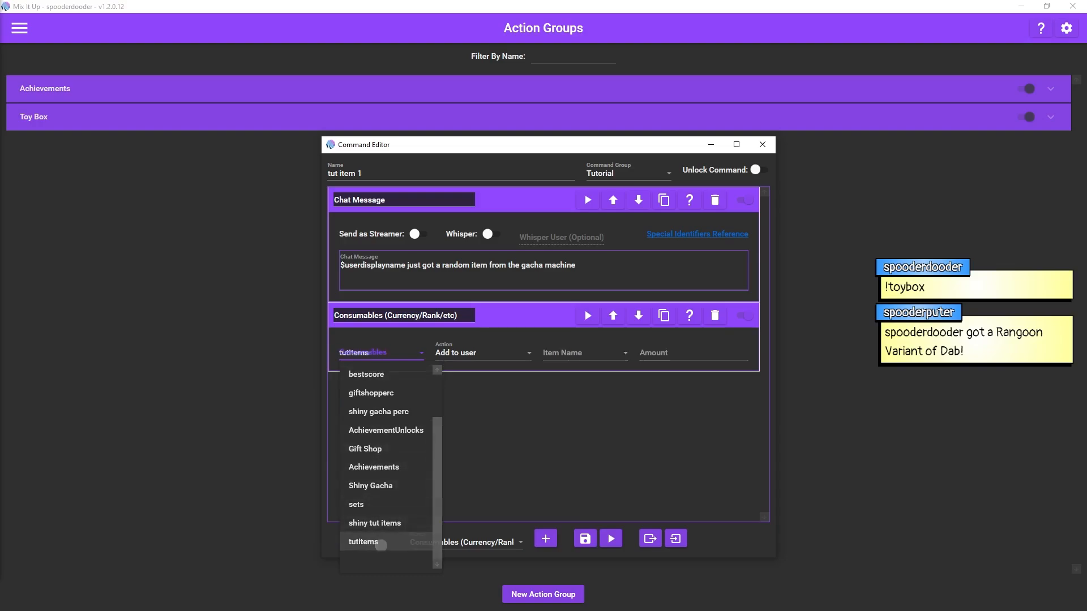
click(625, 353)
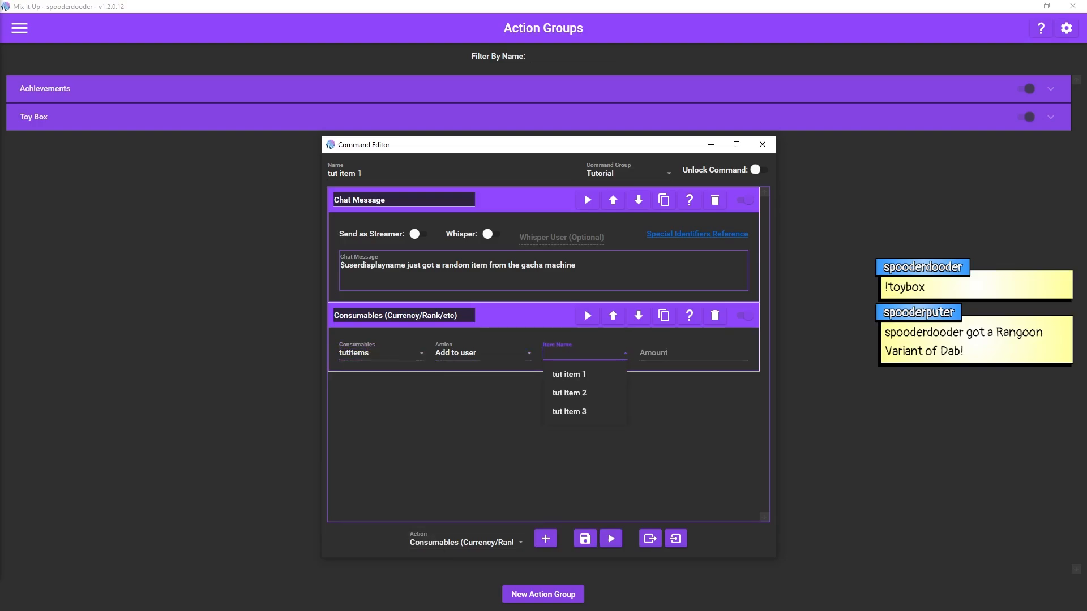
click(583, 374)
click(674, 353)
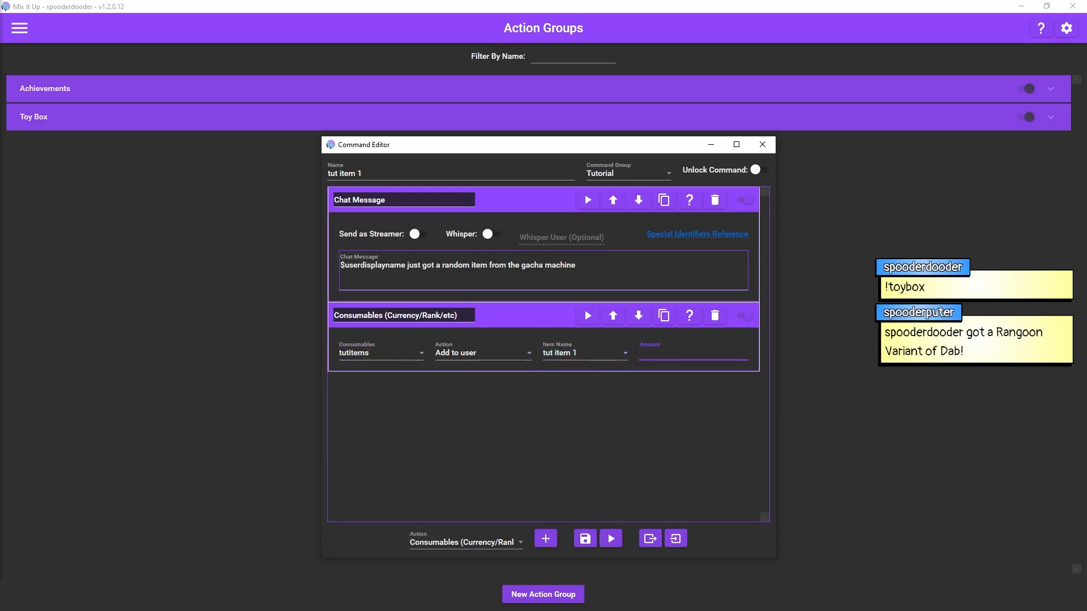
text(1)
key(Tab)
click(586, 539)
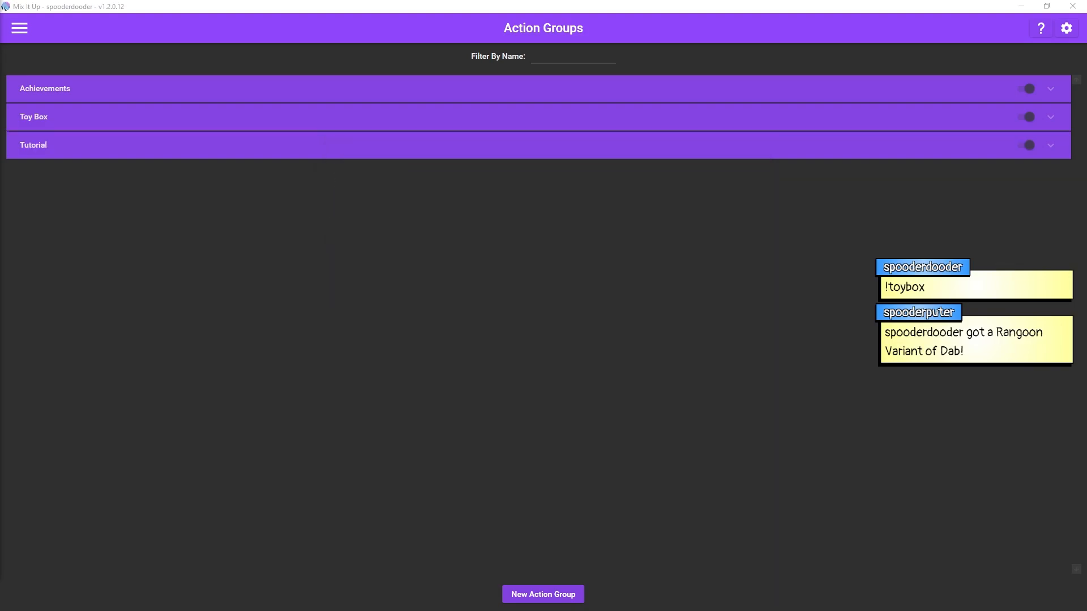
Step: Open tut item 1 from the Tutorial group, export its actions to the file "tut item 1" in the Gacha folder, and close the editor
click(538, 146)
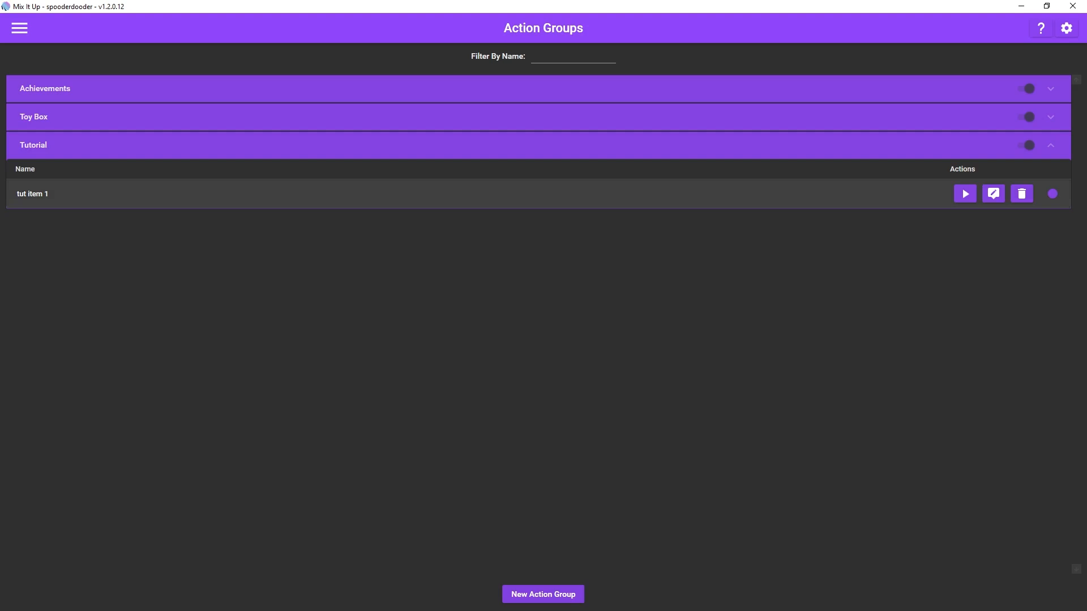
click(473, 194)
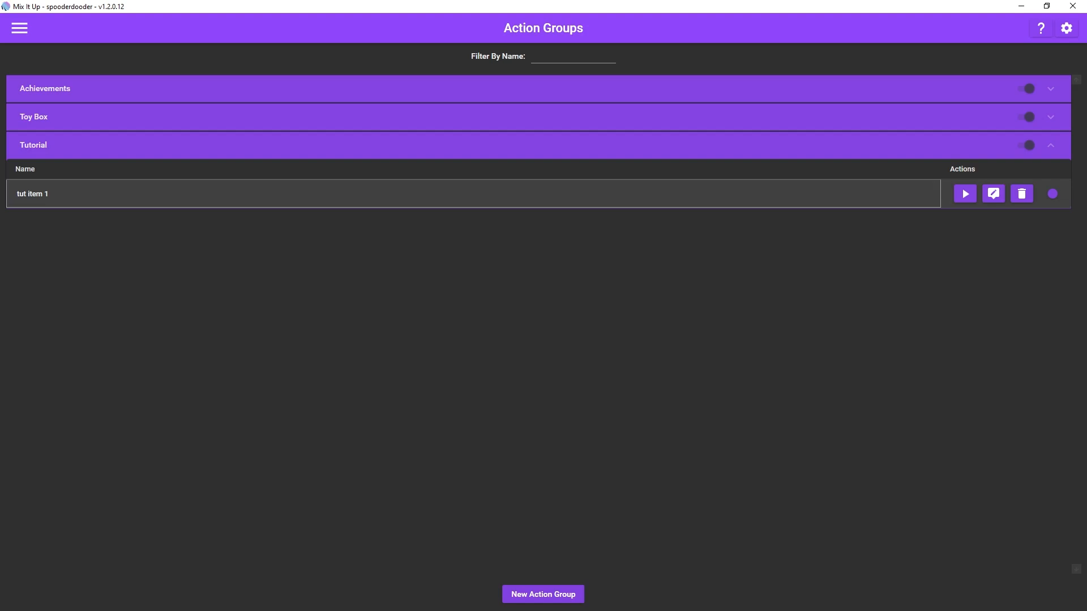
click(994, 194)
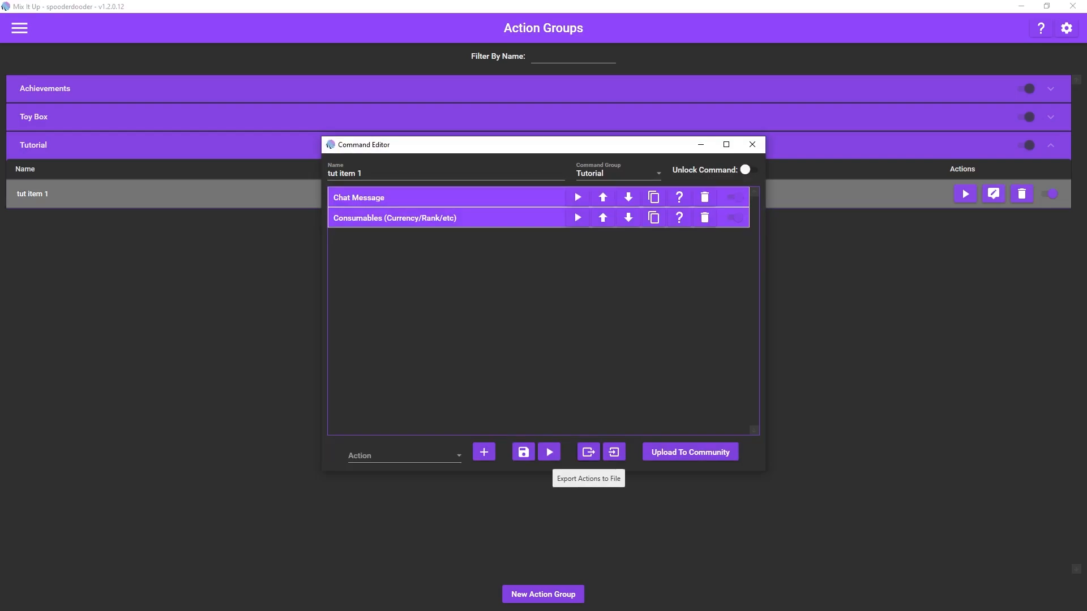
click(588, 452)
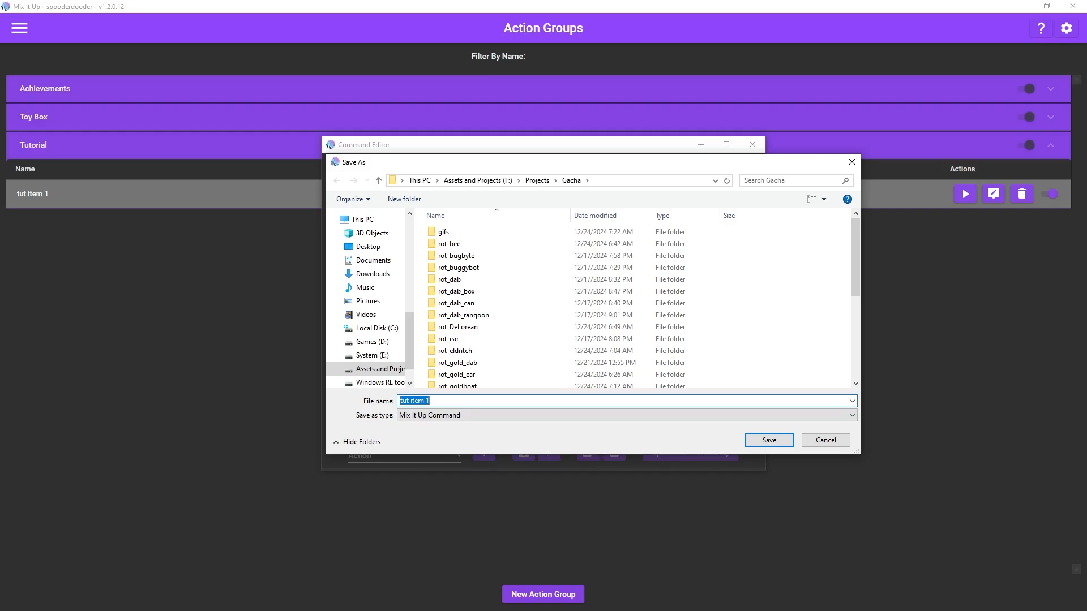
key(Return)
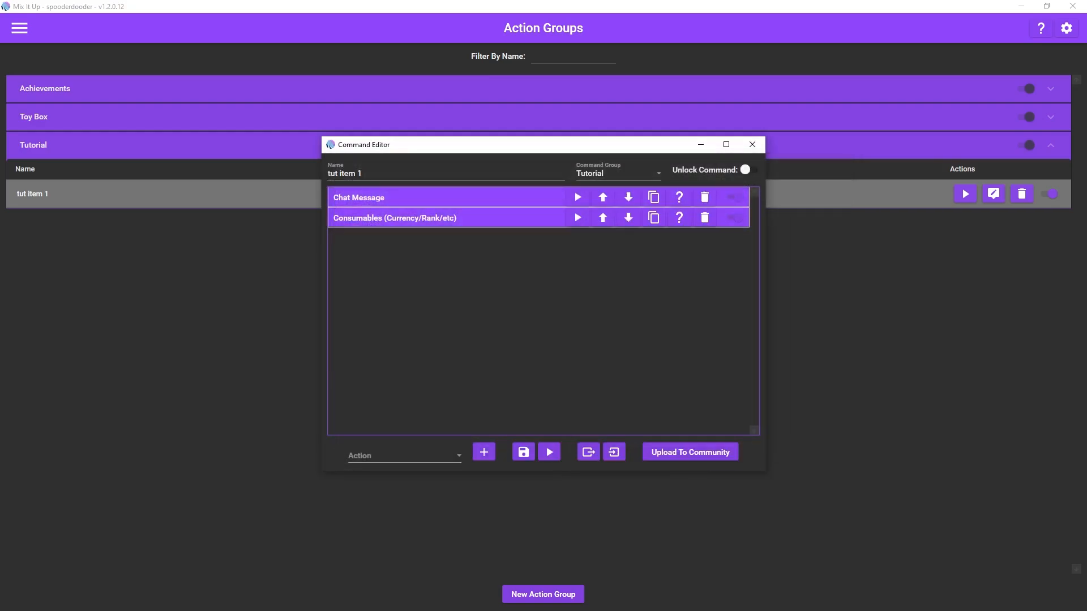
click(752, 145)
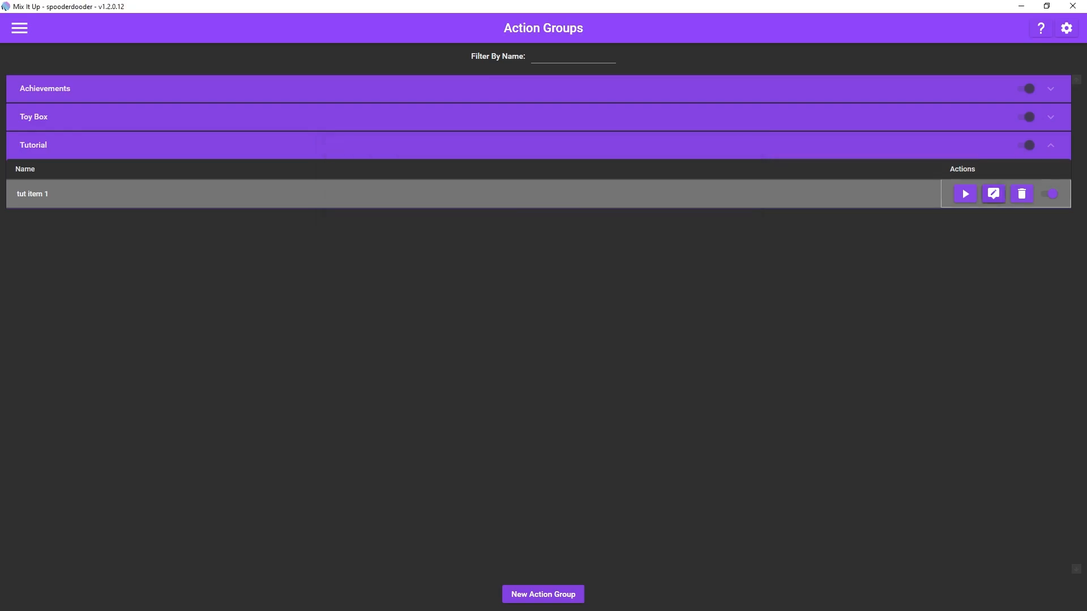
Step: Create a new action group named "tut item 2" in the Tutorial command group
click(543, 594)
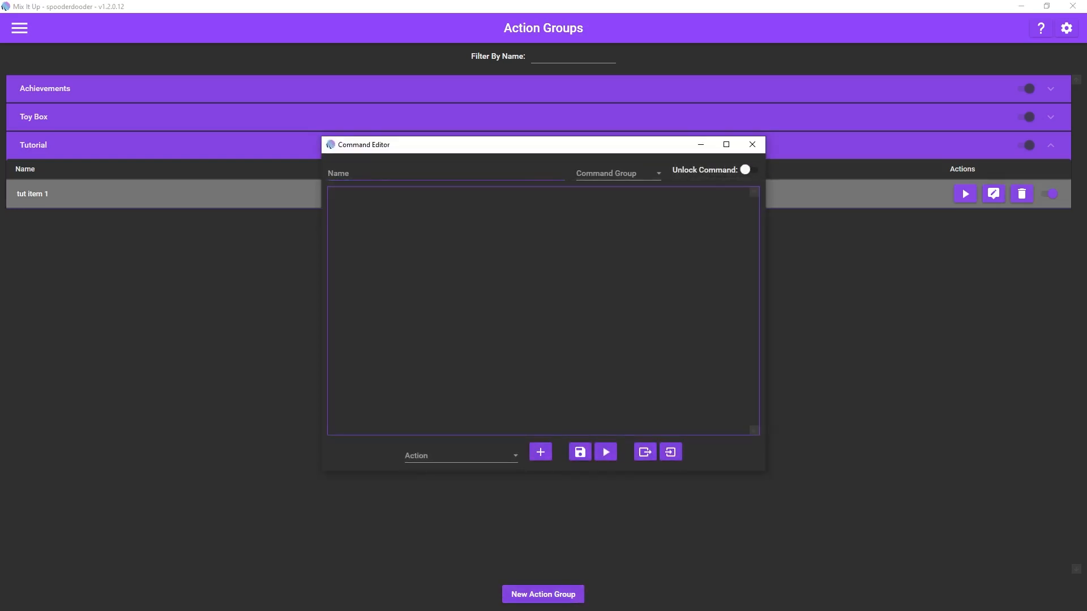
click(445, 174)
text(tut item 2)
click(617, 173)
click(596, 267)
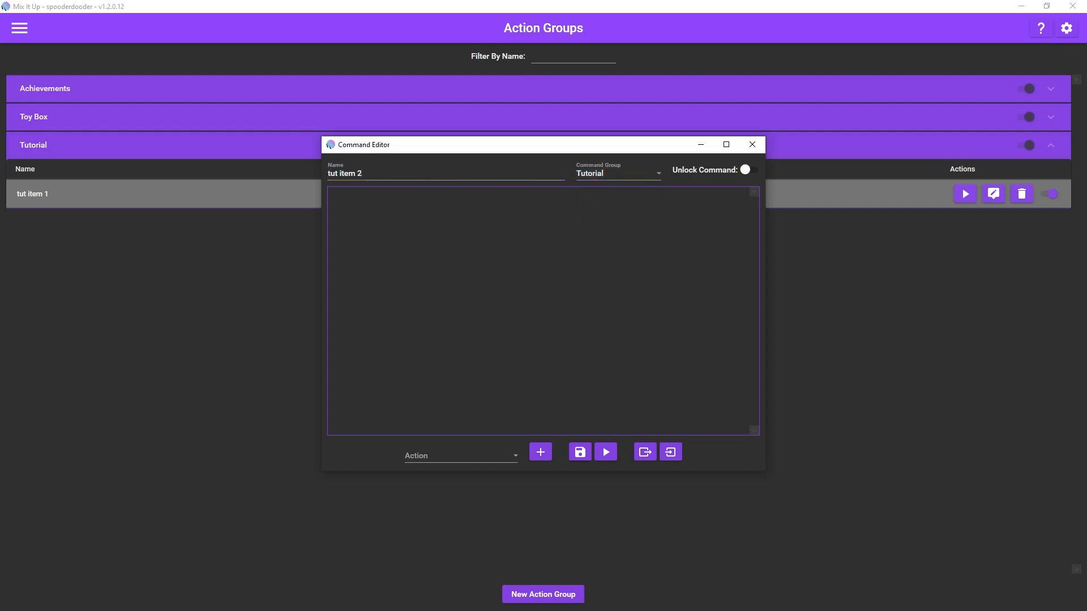
Step: Import the actions from the exported "tut item 1" file into tut item 2
click(670, 452)
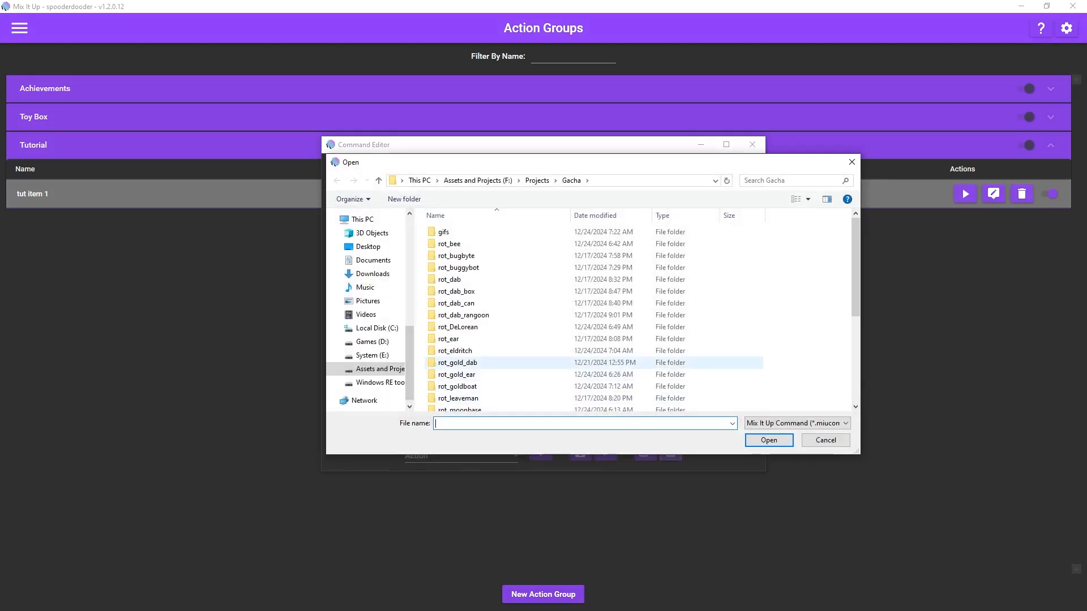
scroll(594, 361, down, 5)
double_click(465, 405)
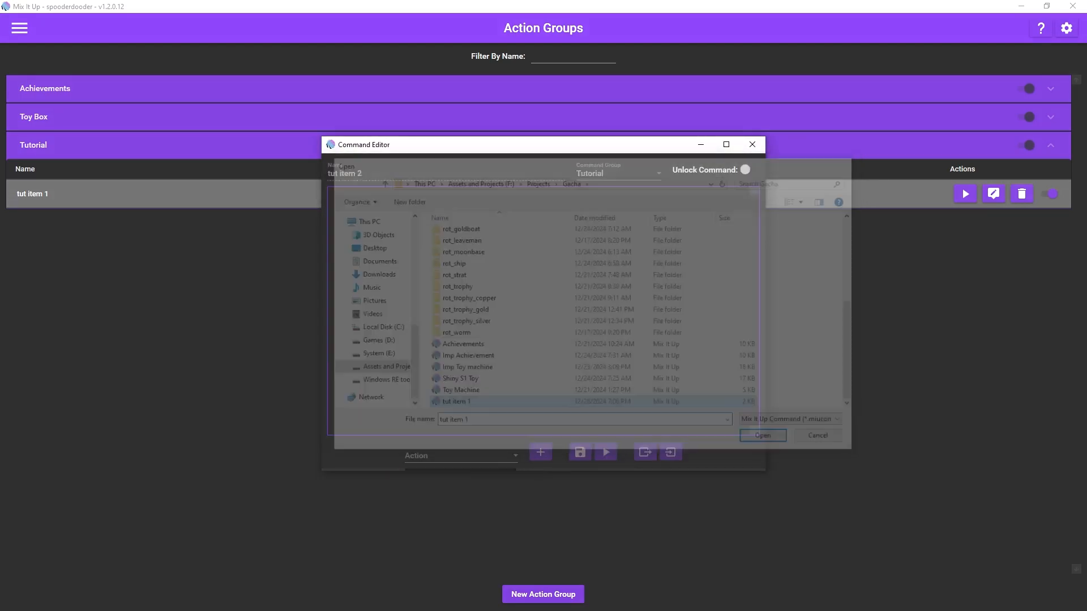
Step: Change the imported Consumables action's item to tut item 2 and save the action group
click(430, 197)
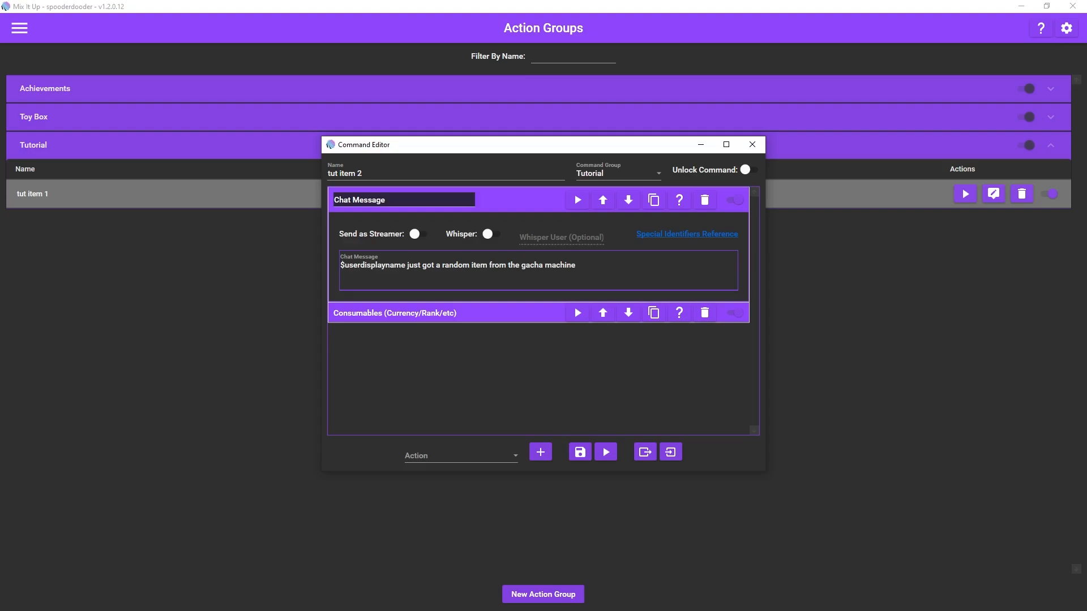
click(425, 313)
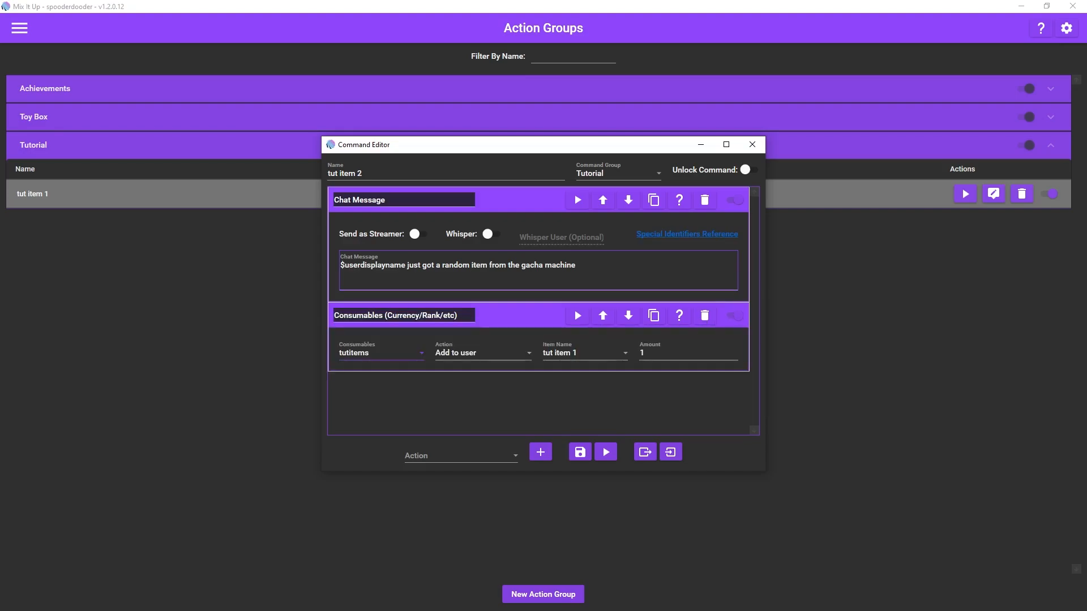
click(625, 353)
click(569, 393)
click(580, 451)
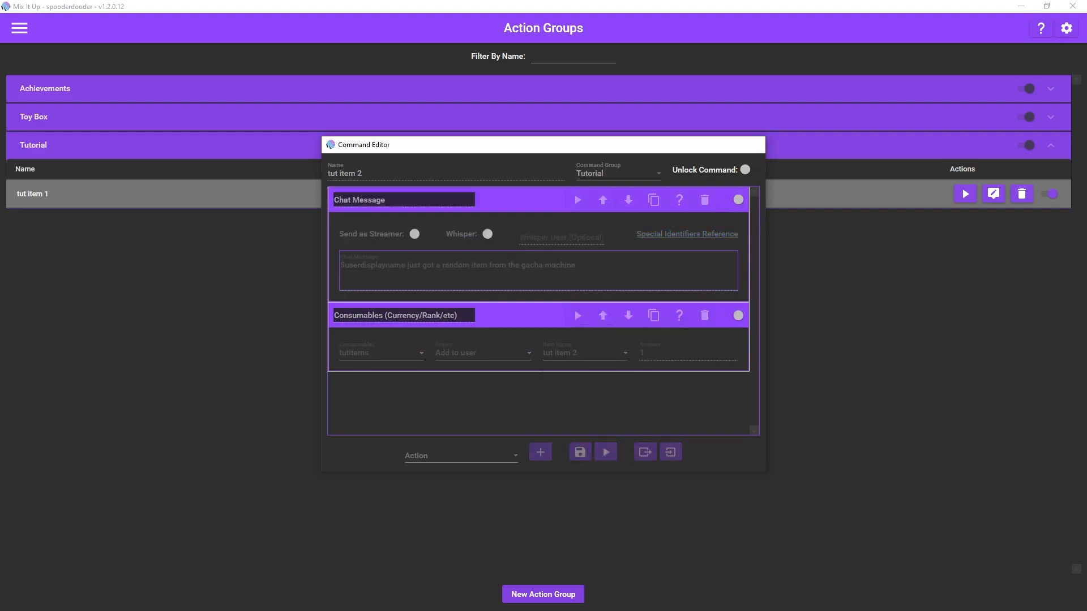
Step: Start another action group and import the actions from the exported "tut item 1" file into it
click(543, 594)
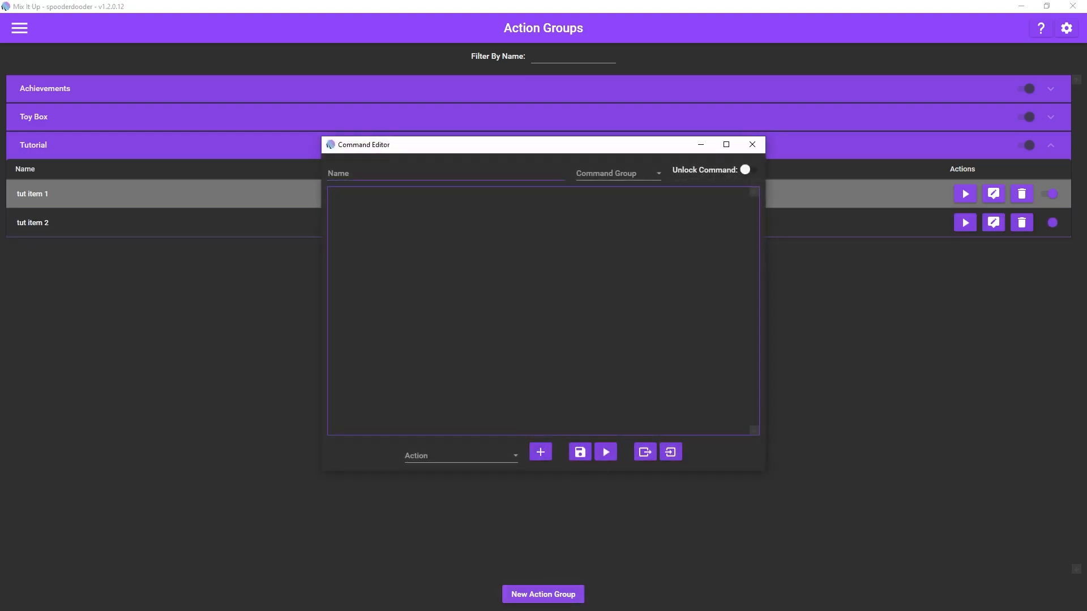
click(619, 173)
click(600, 269)
click(671, 452)
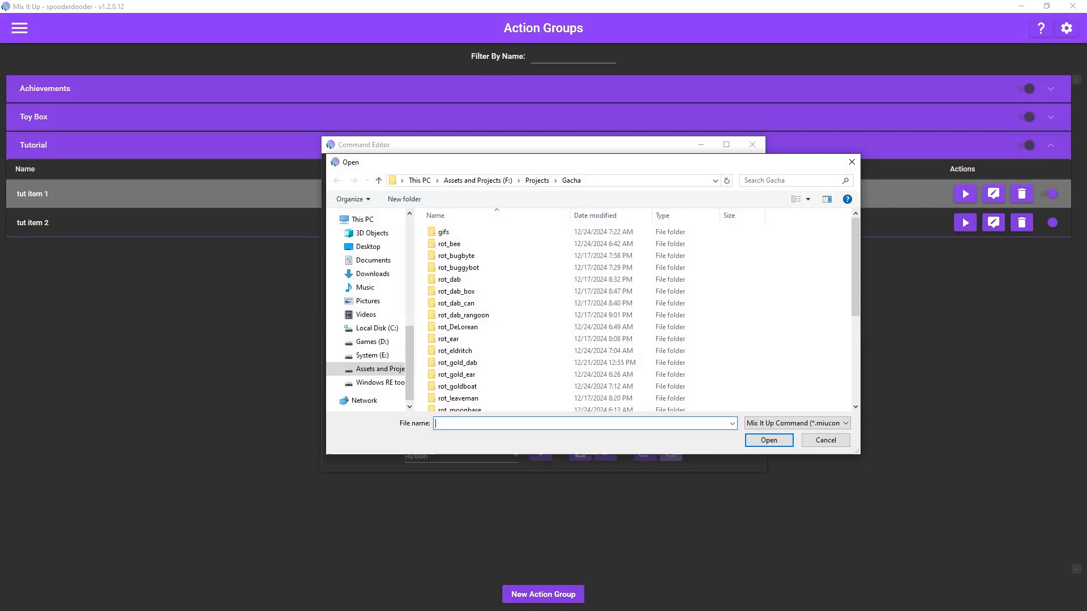
scroll(600, 332, down, 5)
double_click(544, 405)
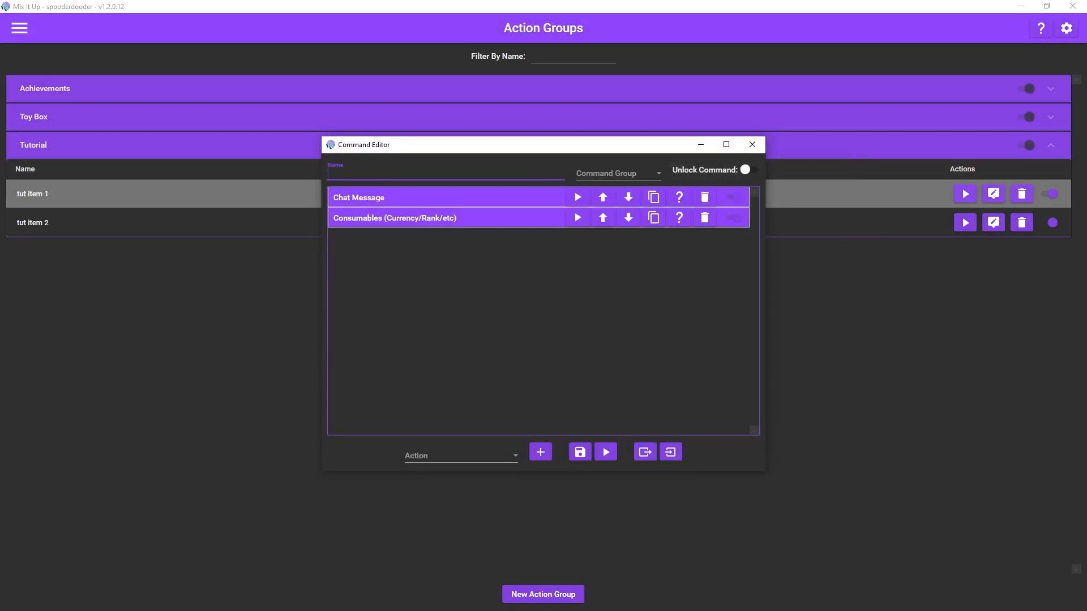
Step: Name the new action group "tut item 3" and assign it to the Tutorial command group
text(tut item 3)
click(617, 173)
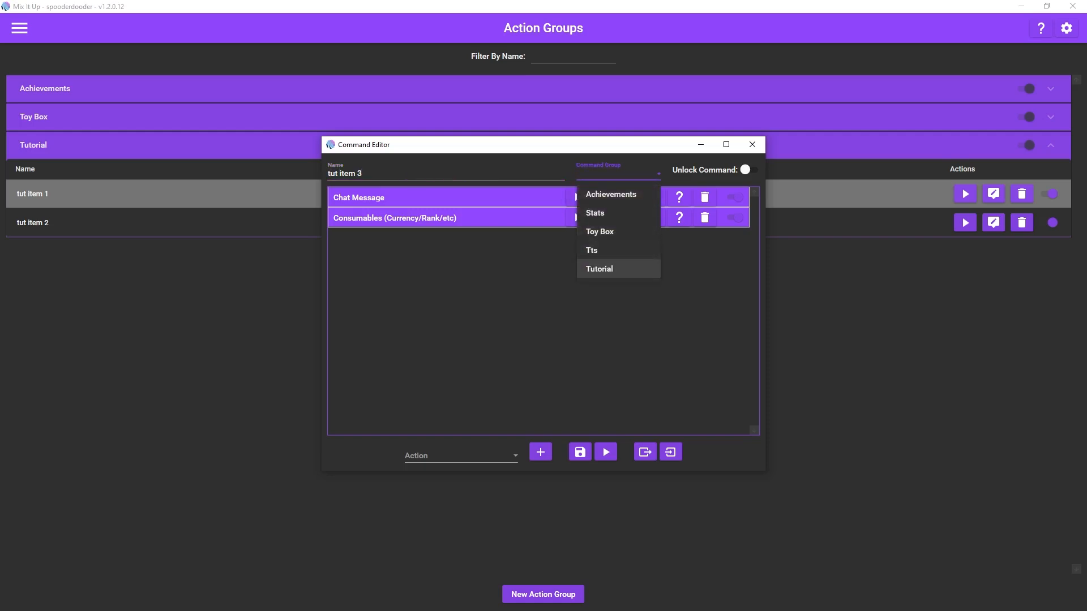
click(604, 270)
Step: Set the Consumables action's item to tut item 3 and save the action group
click(452, 218)
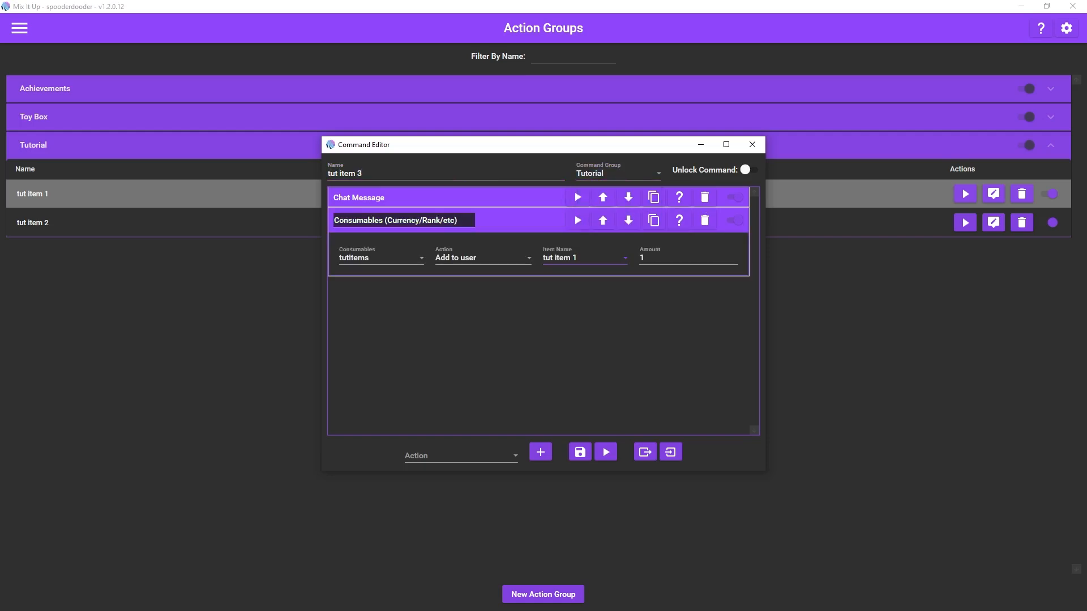
click(585, 258)
click(569, 316)
click(580, 452)
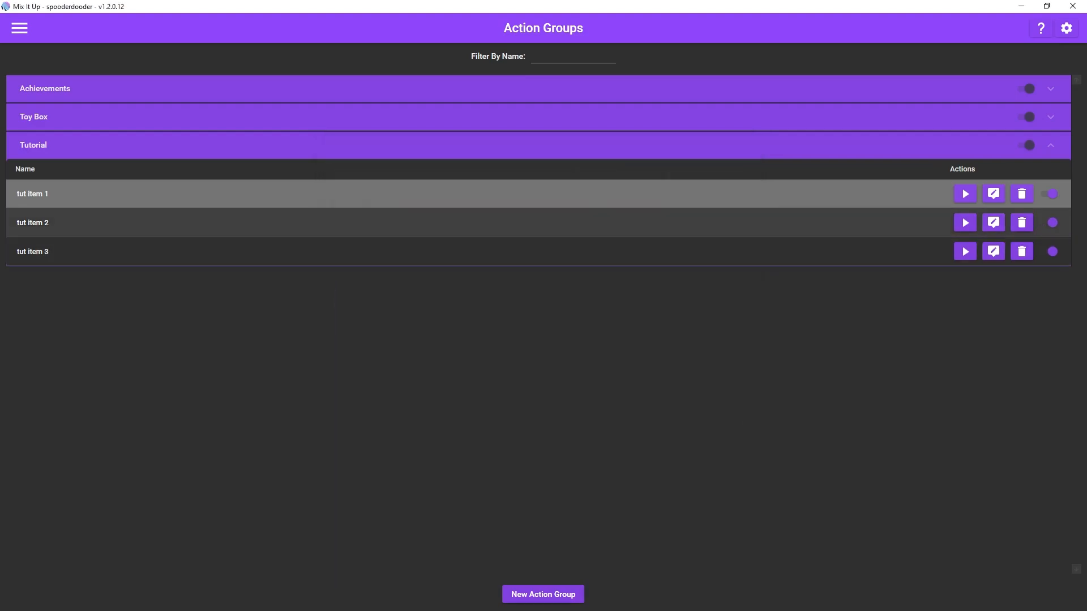
Step: Check the Consumables action's settings in the tut item 2 action group and save the group
click(993, 223)
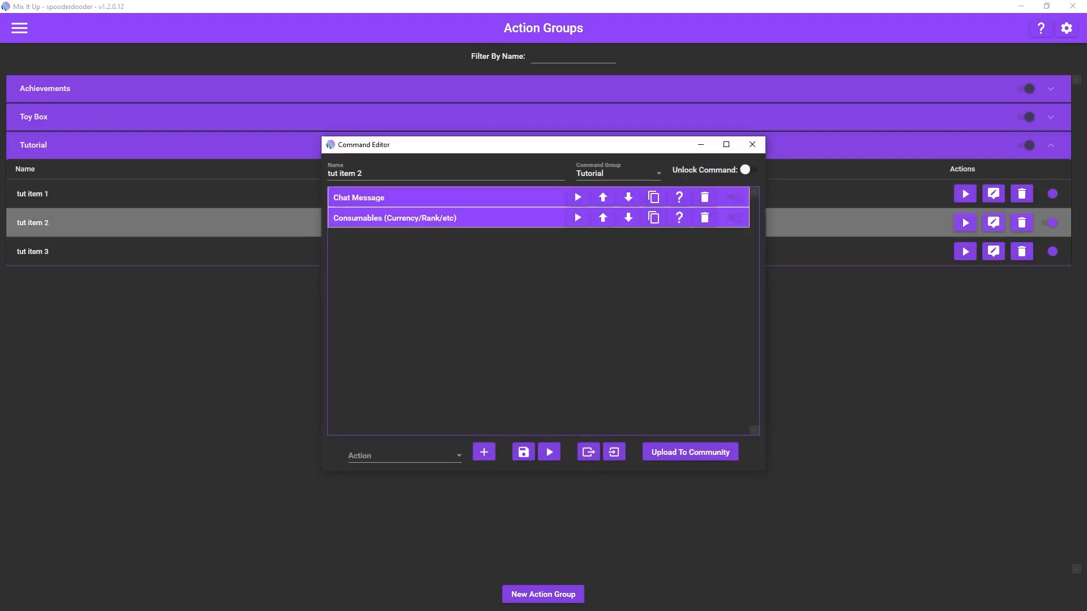
click(452, 218)
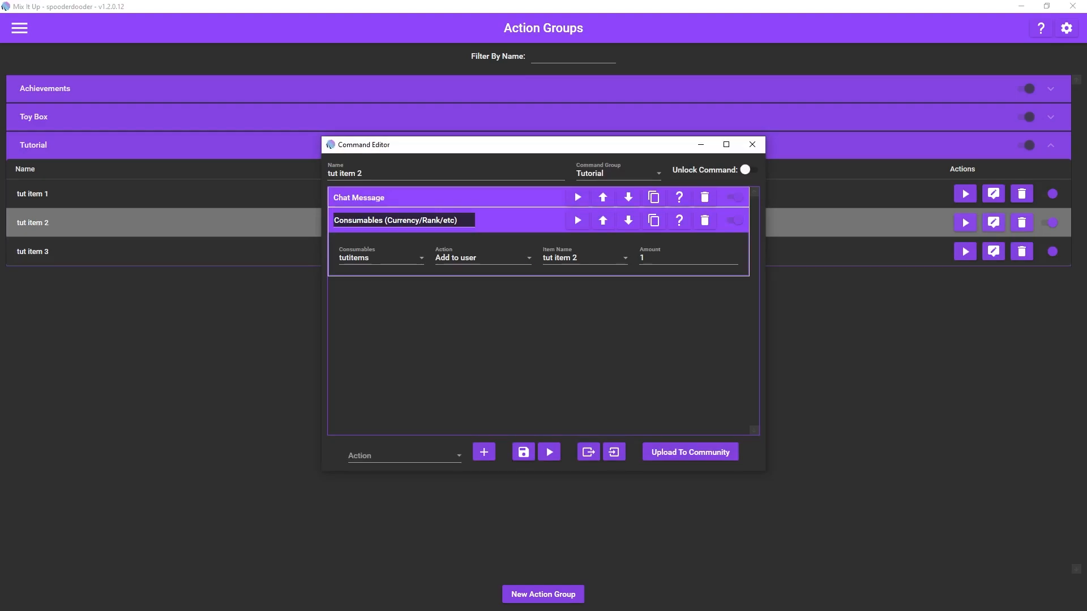
click(523, 453)
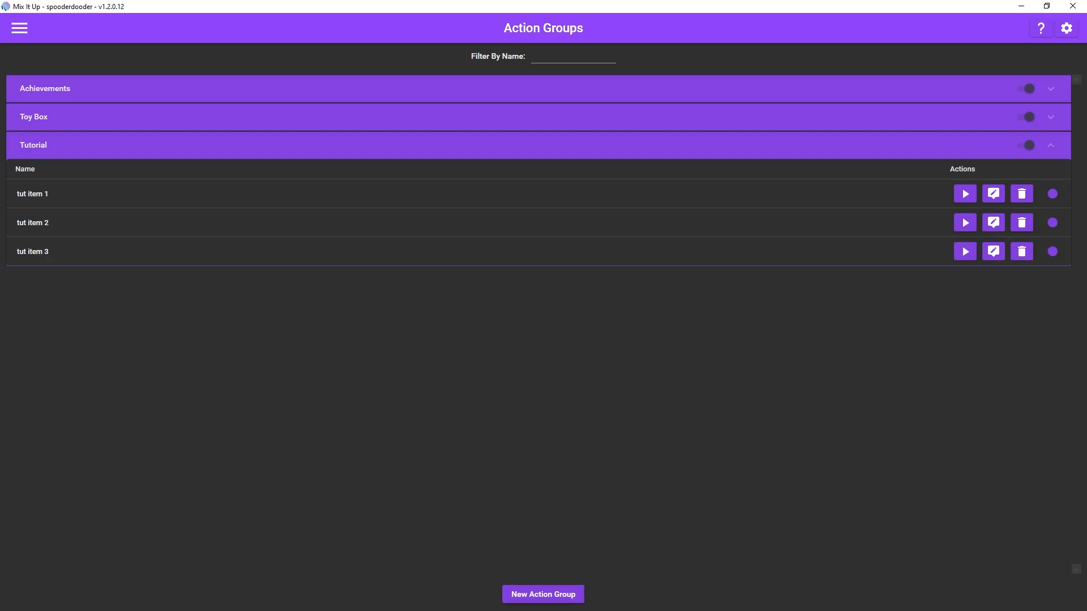
Step: Create a new action group named "shiny tut item" and assign it to the Tutorial command group
click(543, 594)
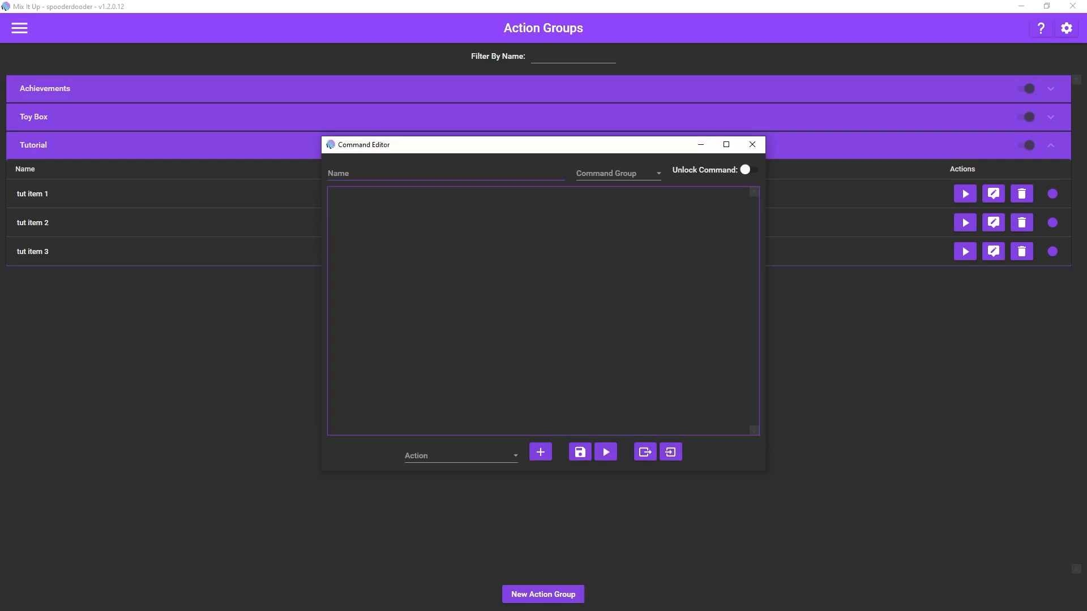
click(446, 173)
text(shiny tut item)
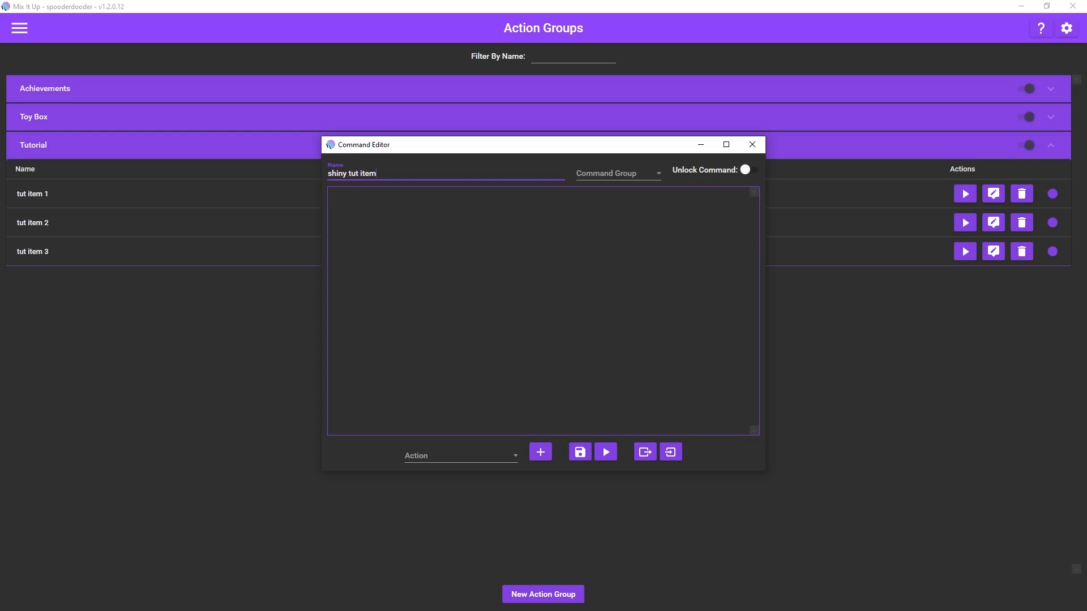
click(658, 173)
click(600, 269)
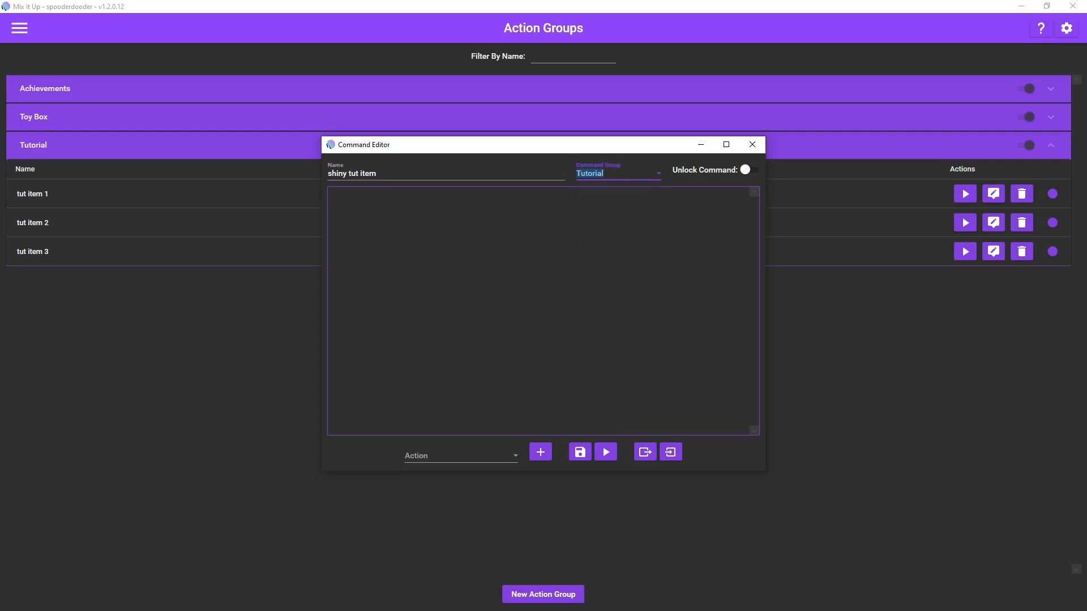
Step: Import the actions from the exported "tut item 1" file into the shiny tut item action group
click(671, 451)
scroll(595, 358, down, 5)
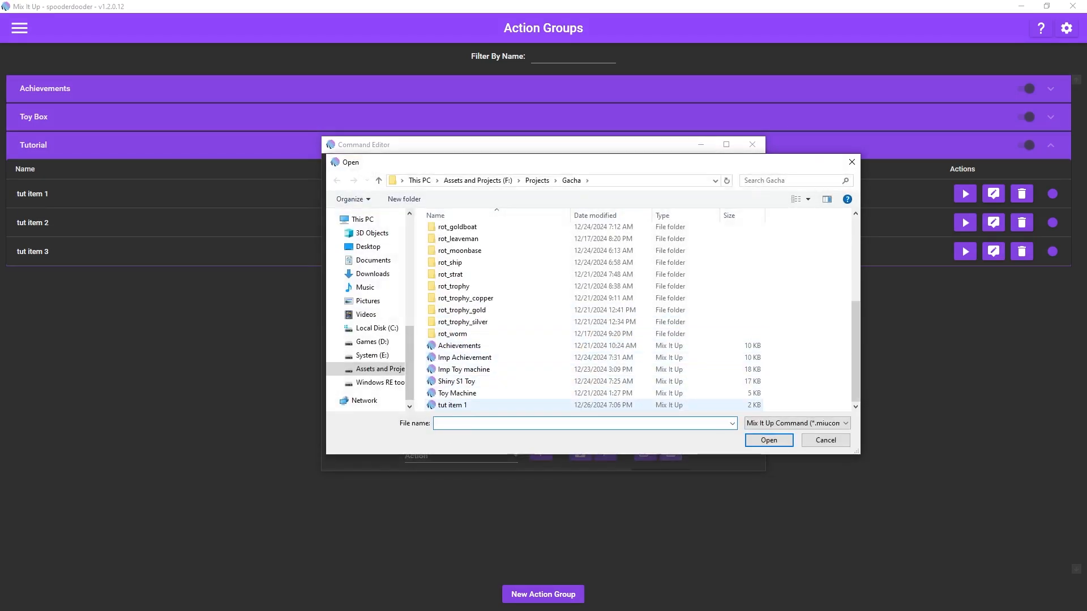
double_click(453, 405)
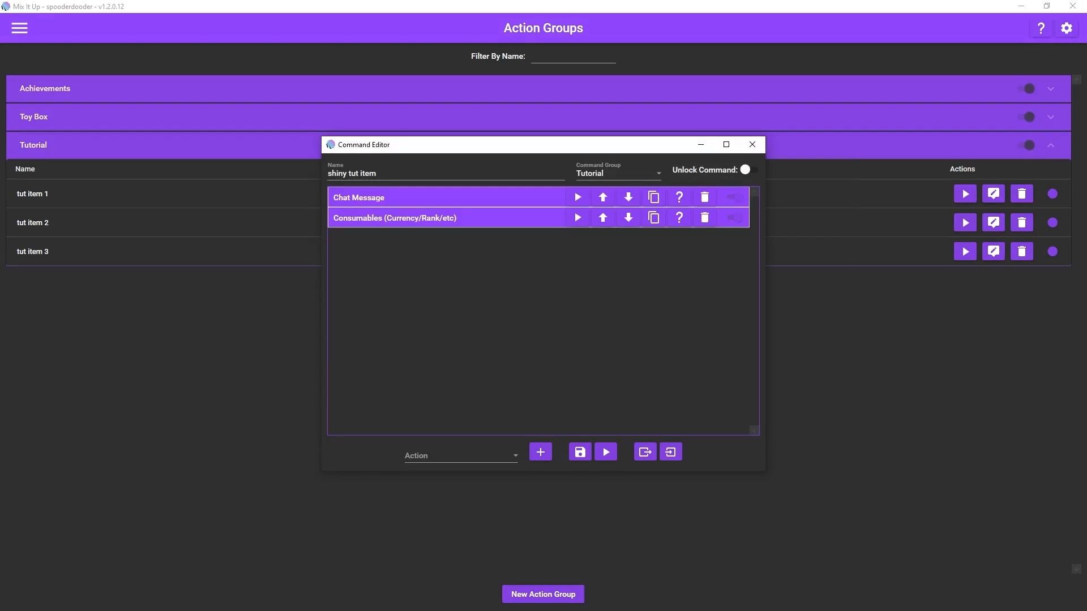
Step: Switch the Consumables action to the shiny tut items inventory and choose shiny tut item as its item
click(395, 218)
click(381, 259)
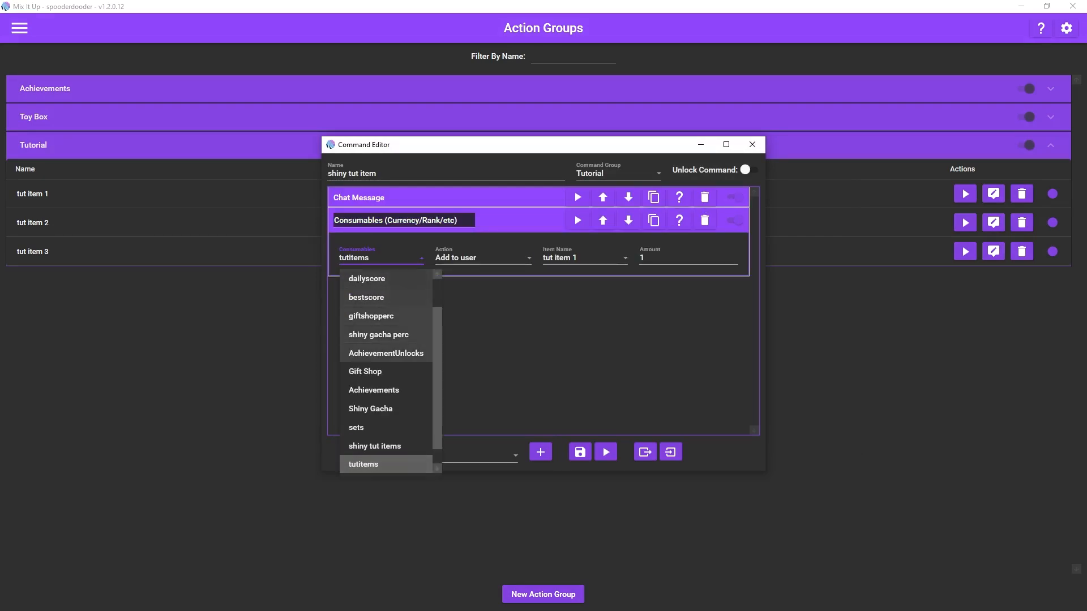
click(375, 446)
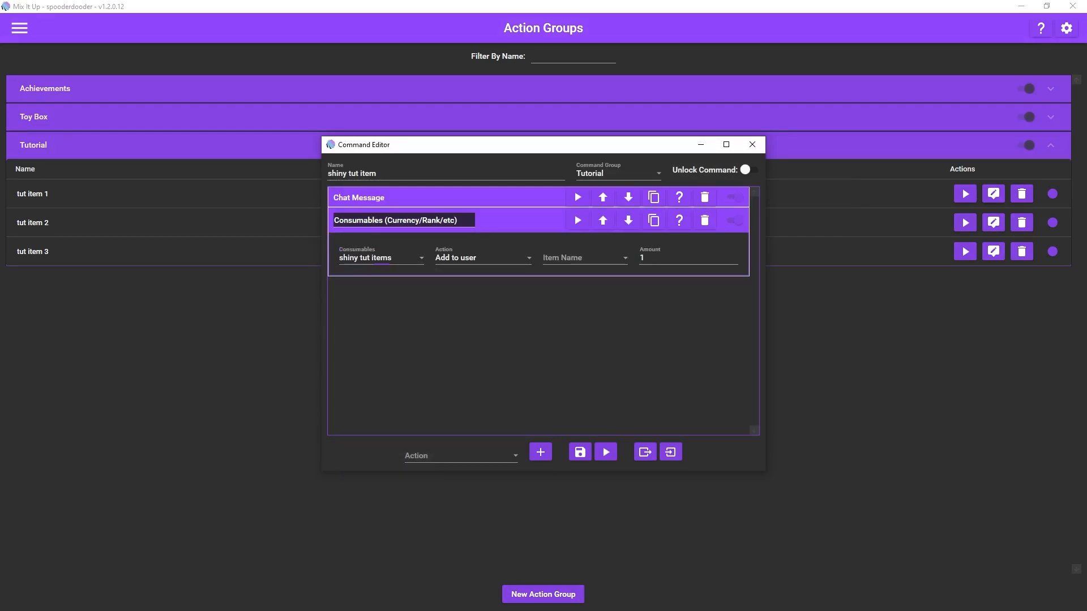
click(583, 258)
click(572, 279)
Step: Replace "random" with "shiny" in the chat message text and save the action group
click(395, 198)
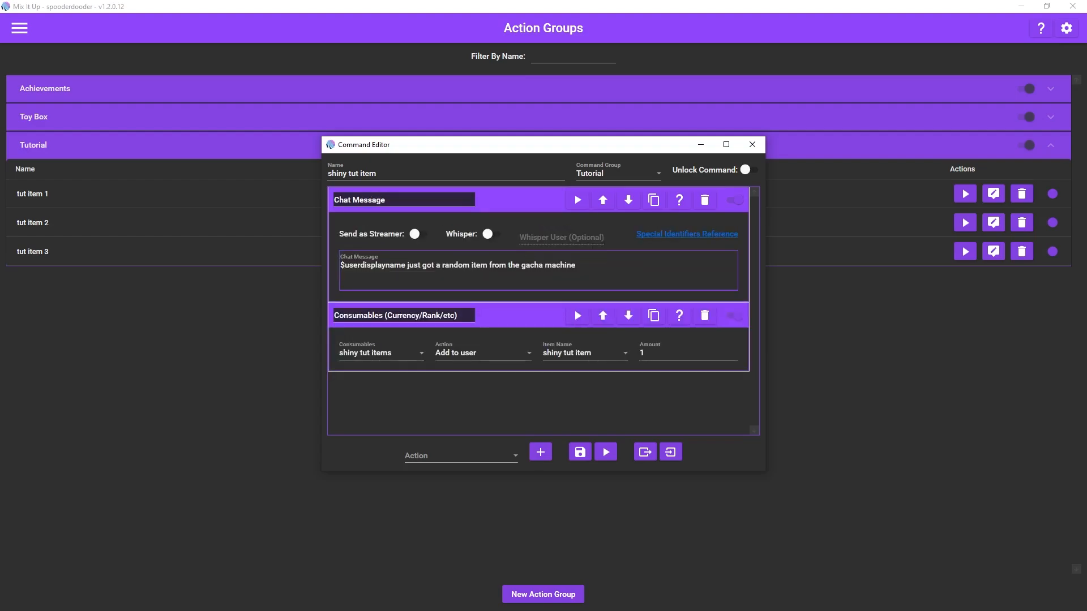
double_click(456, 266)
text(shiny)
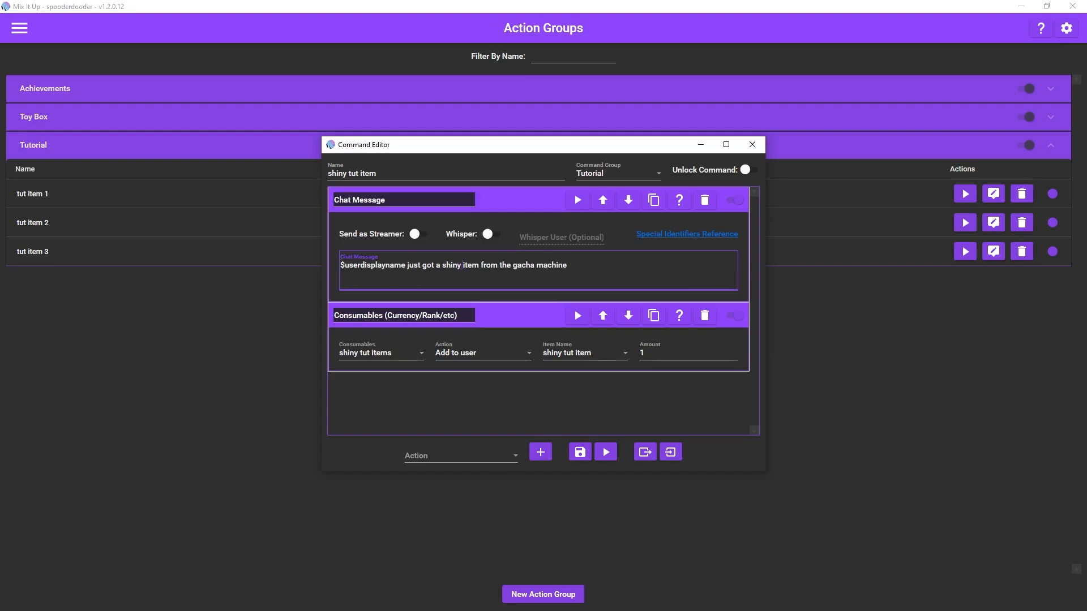
click(580, 452)
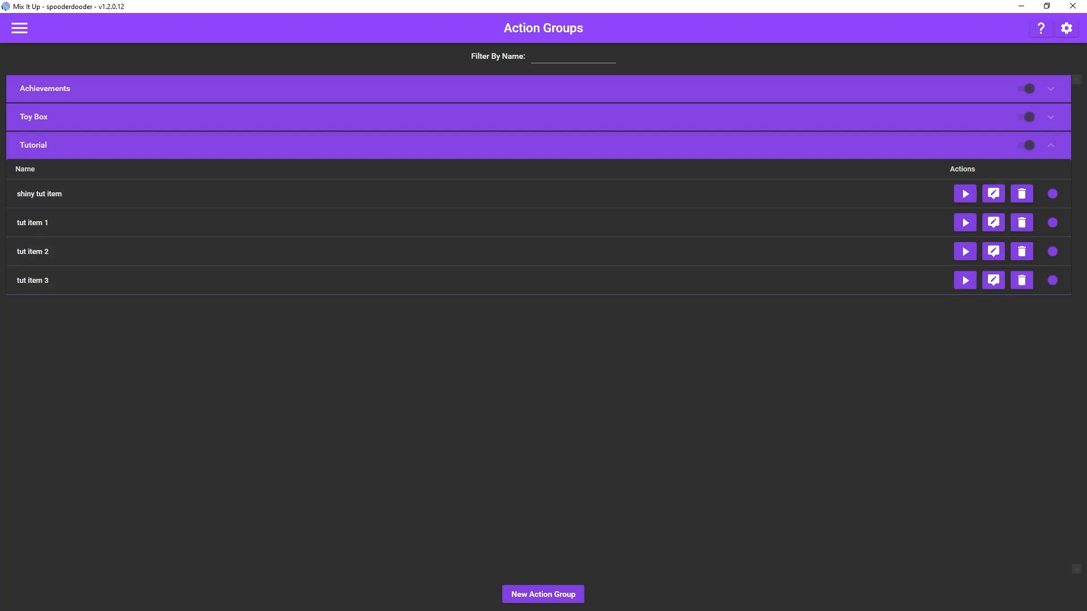
Step: Create a new chat command named "tutorial pull" on the Commands page and assign it to the Tutorial command group
click(1051, 145)
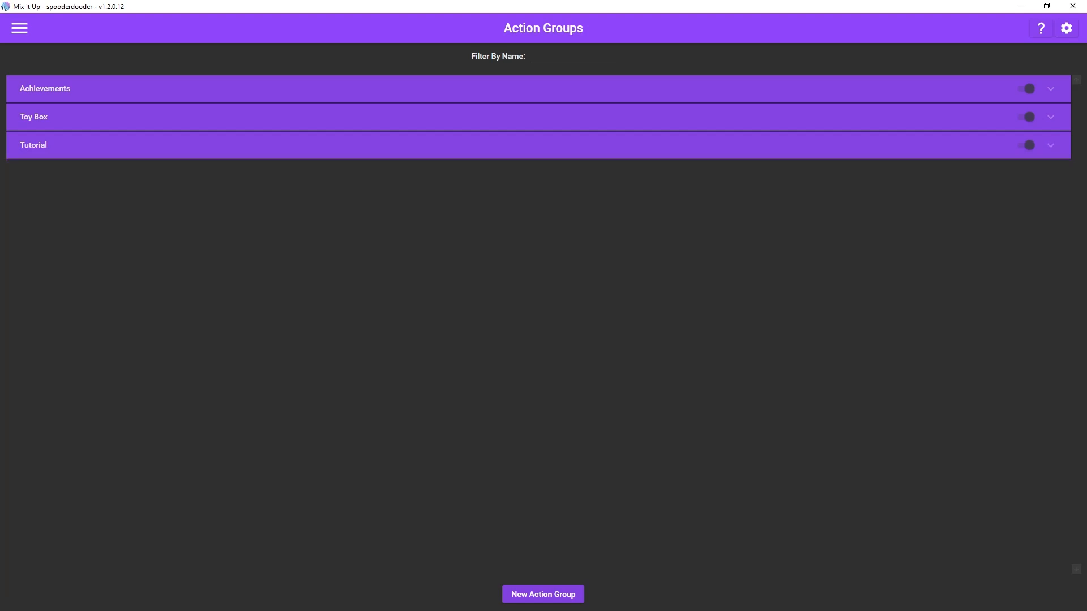
click(19, 28)
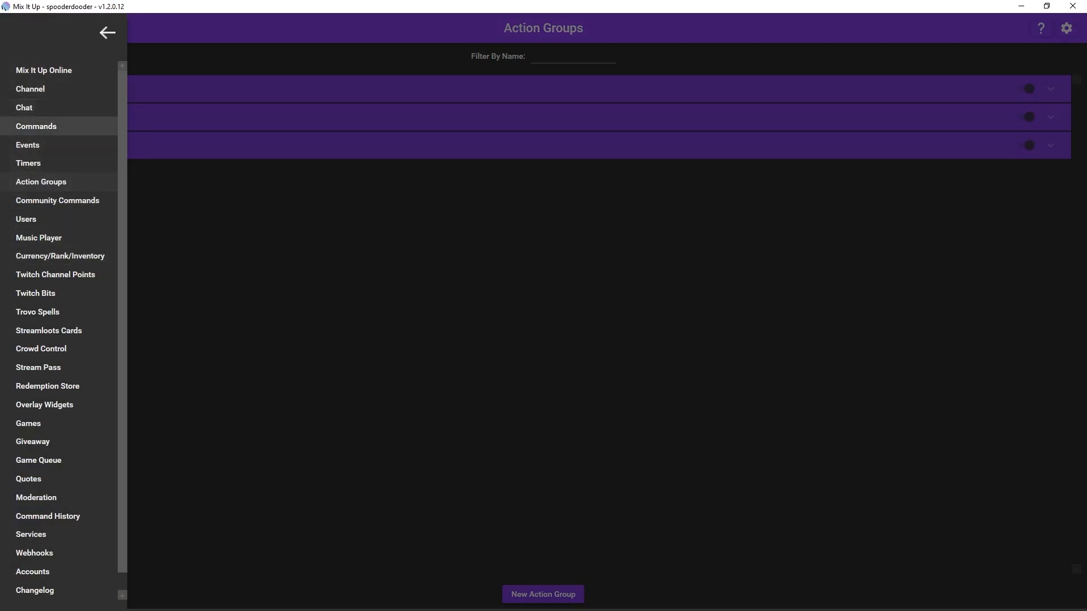
click(36, 126)
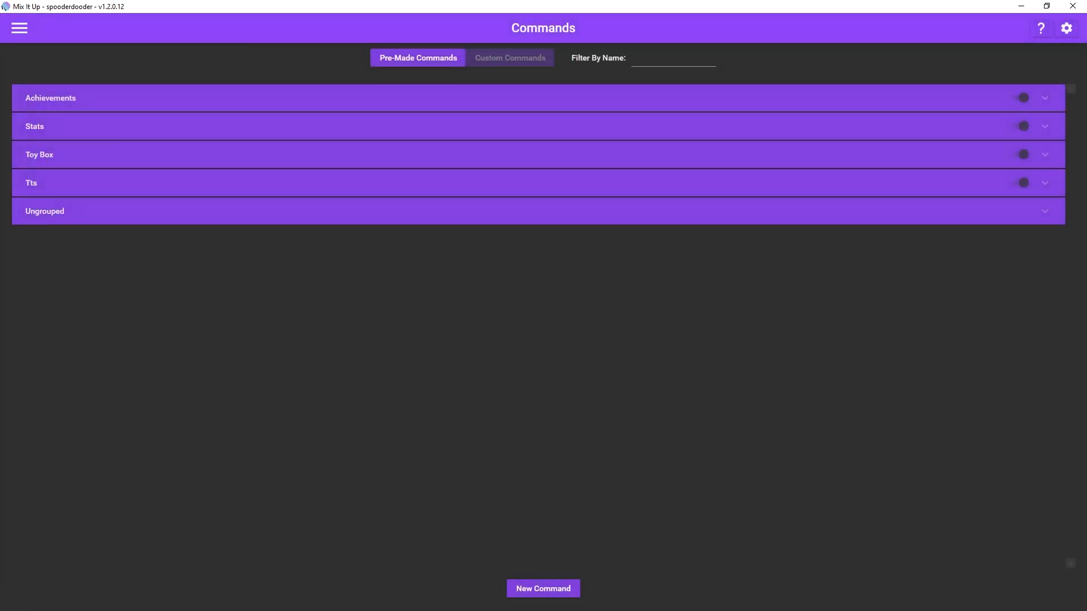
click(544, 588)
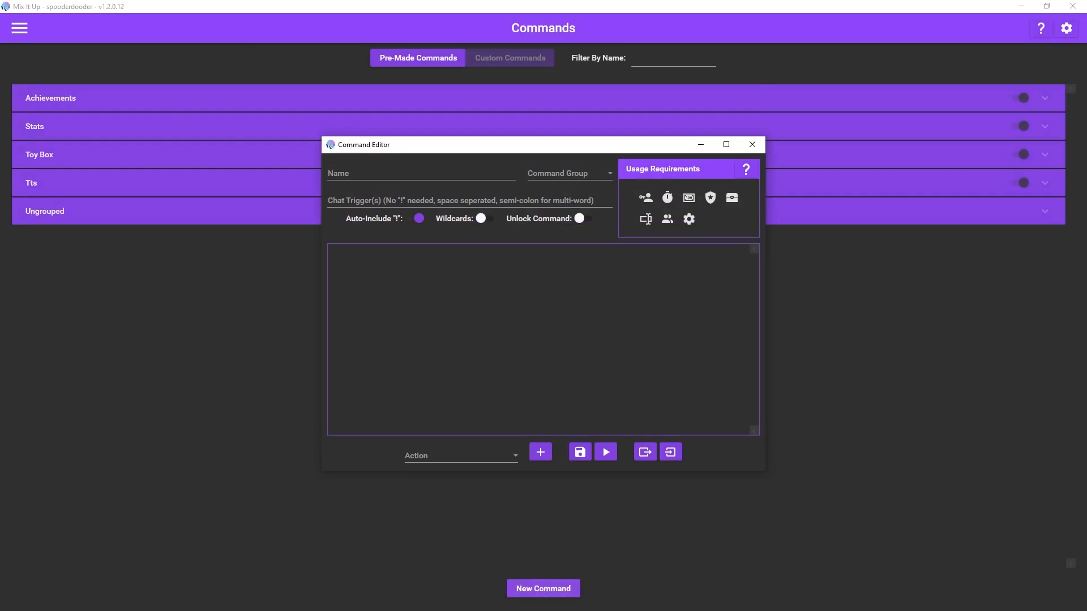
click(421, 174)
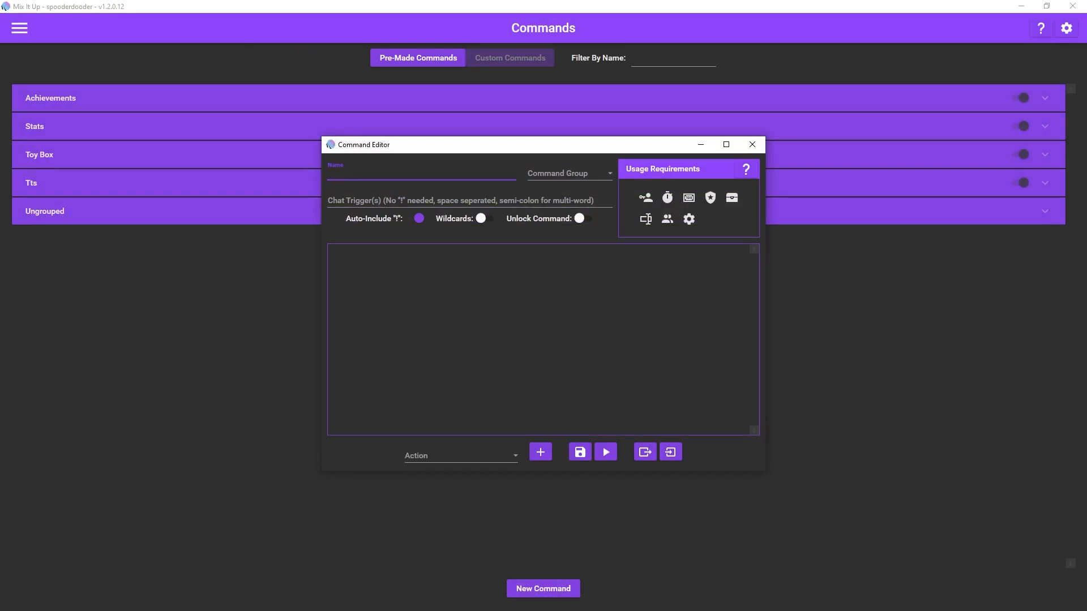
text(tutorial)
text(pull)
click(609, 174)
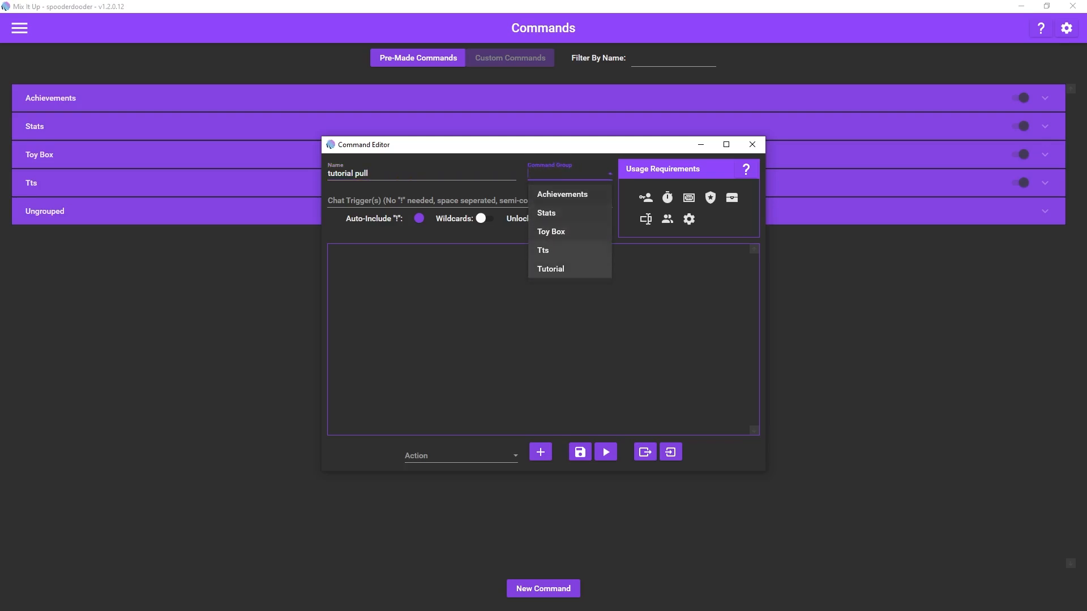
click(550, 269)
Step: Set the tutorial pull command's chat trigger to "tutstandard"
click(527, 201)
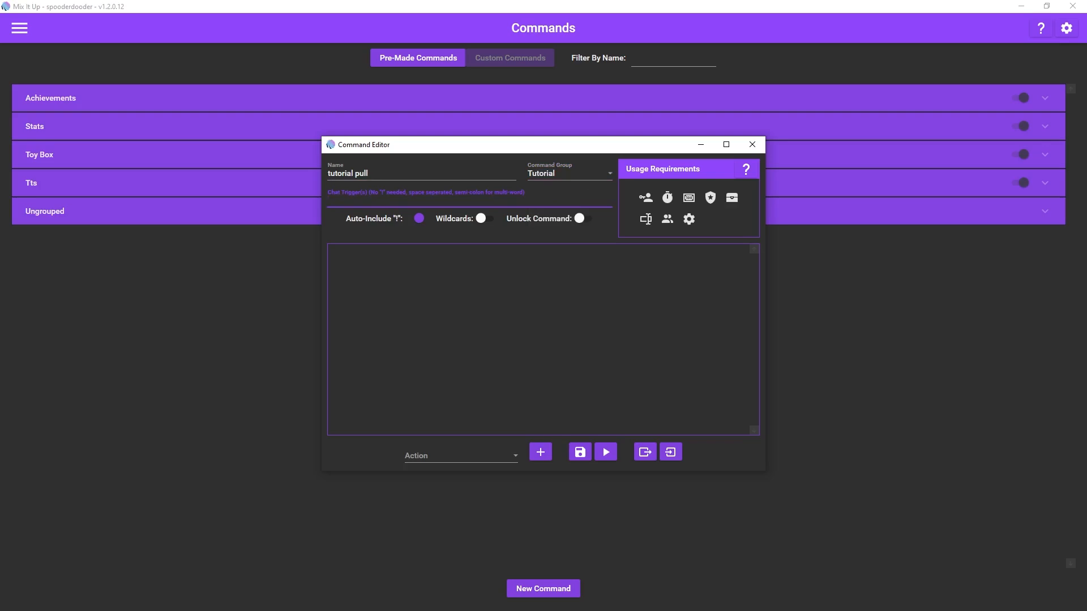
text(tutpull)
key(Tab)
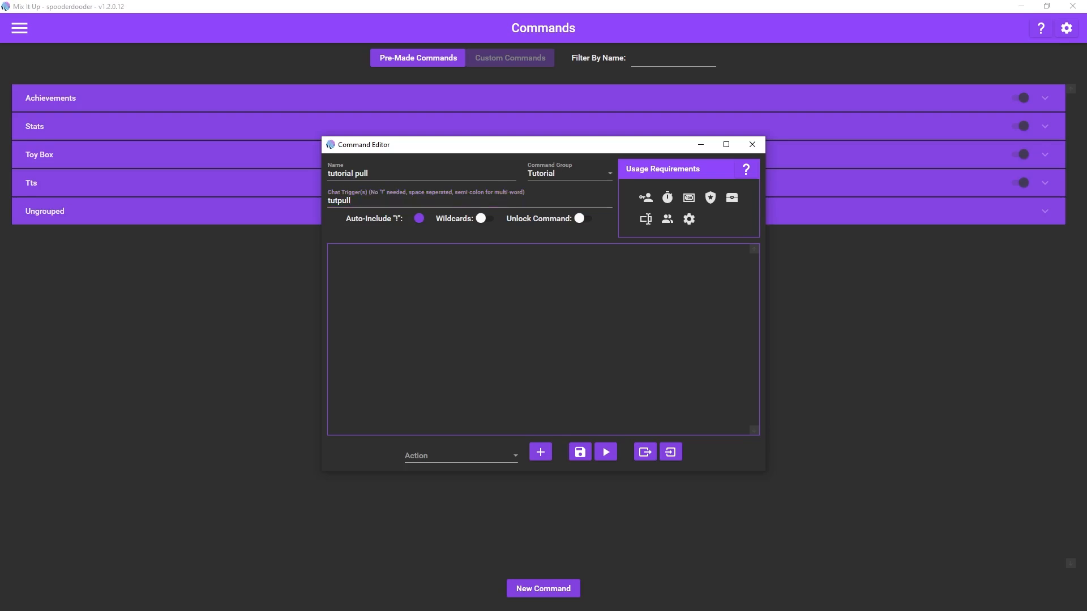
click(353, 201)
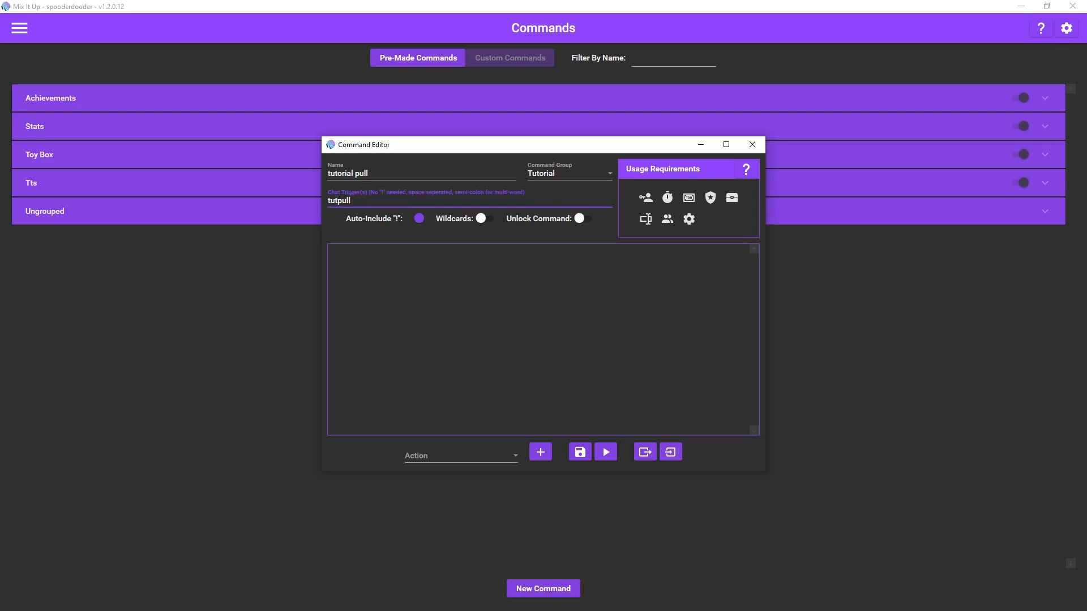
key(BackSpace)
key(BackSpace)
key(BackSpace)
key(BackSpace)
text(statn)
key(BackSpace)
key(BackSpace)
text(ndard)
key(Tab)
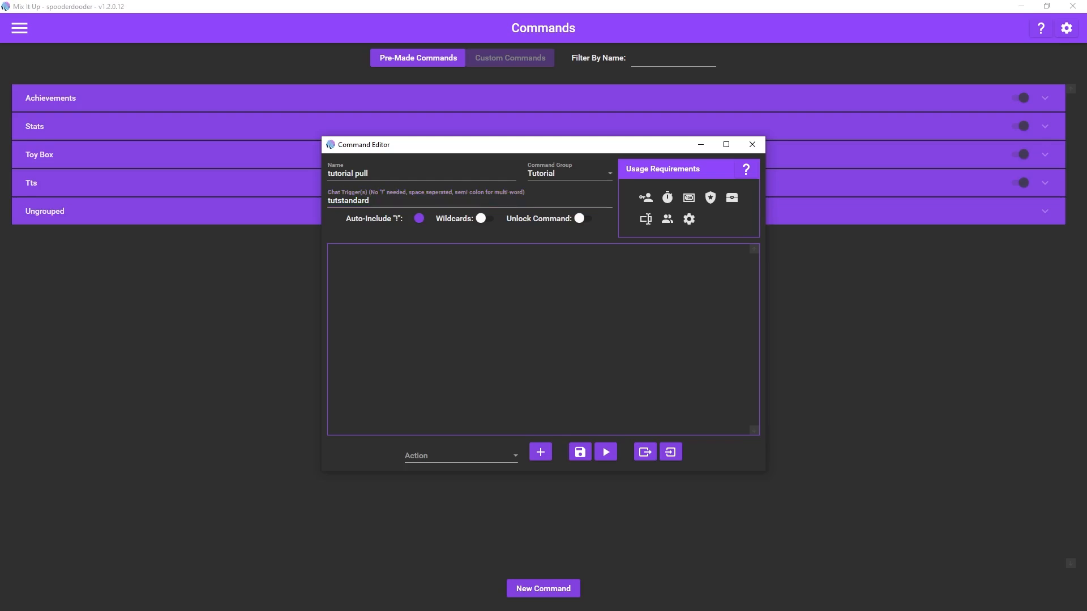
Step: Add a Random action to the tutorial pull command
click(461, 456)
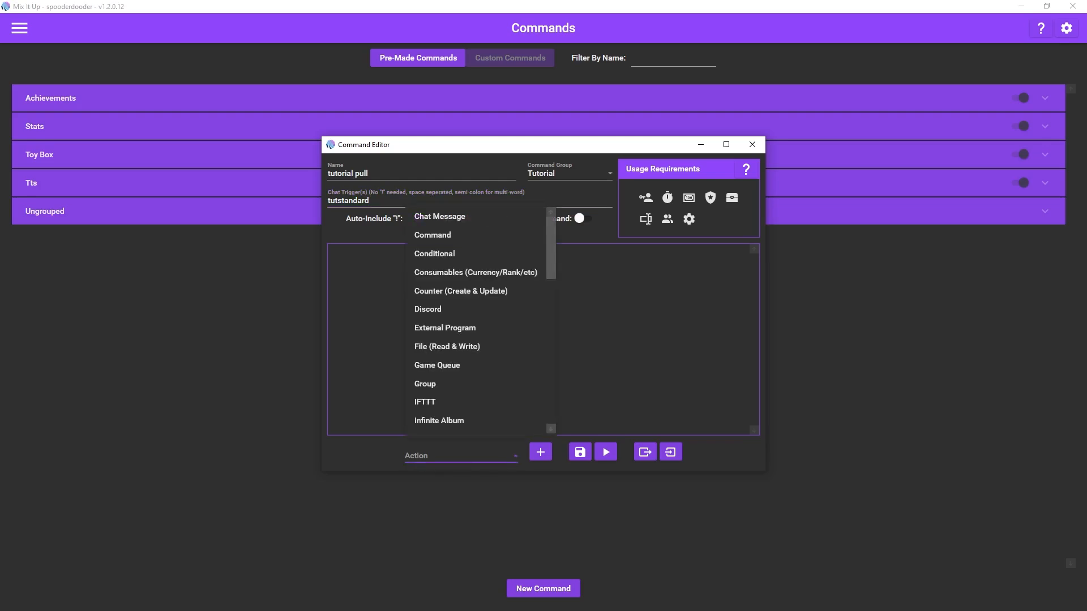
scroll(476, 310, down, 6)
scroll(475, 309, down, 4)
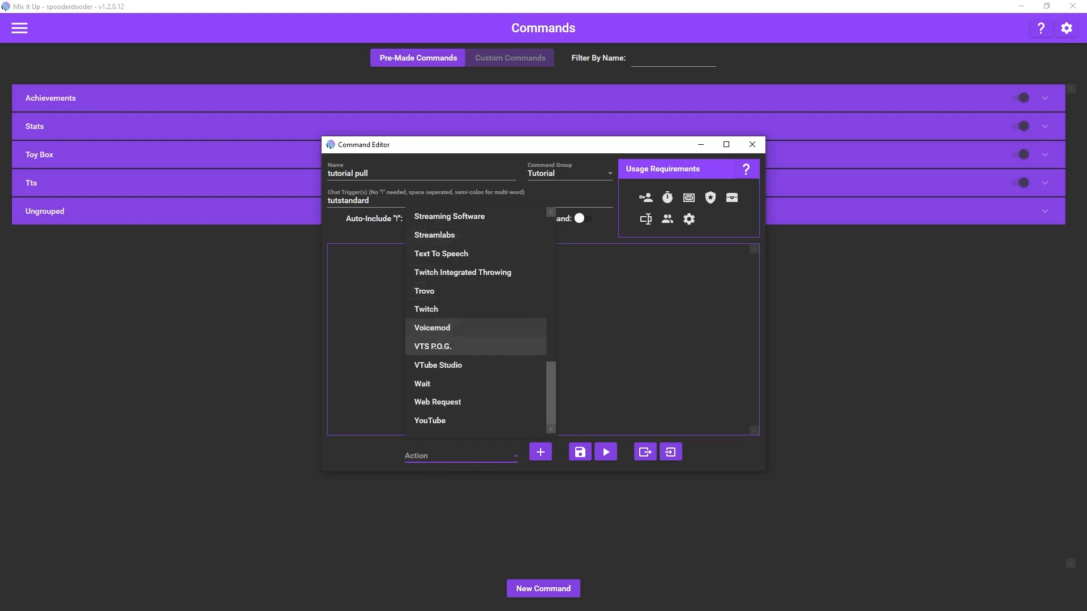
scroll(475, 346, up, 7)
scroll(475, 347, up, 2)
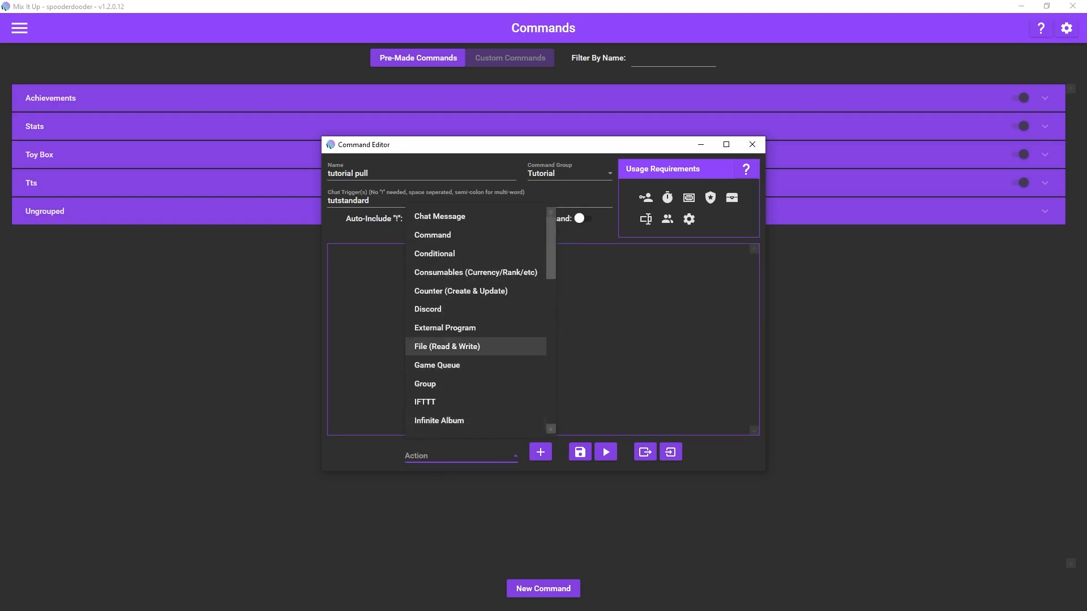
scroll(475, 347, down, 4)
click(475, 384)
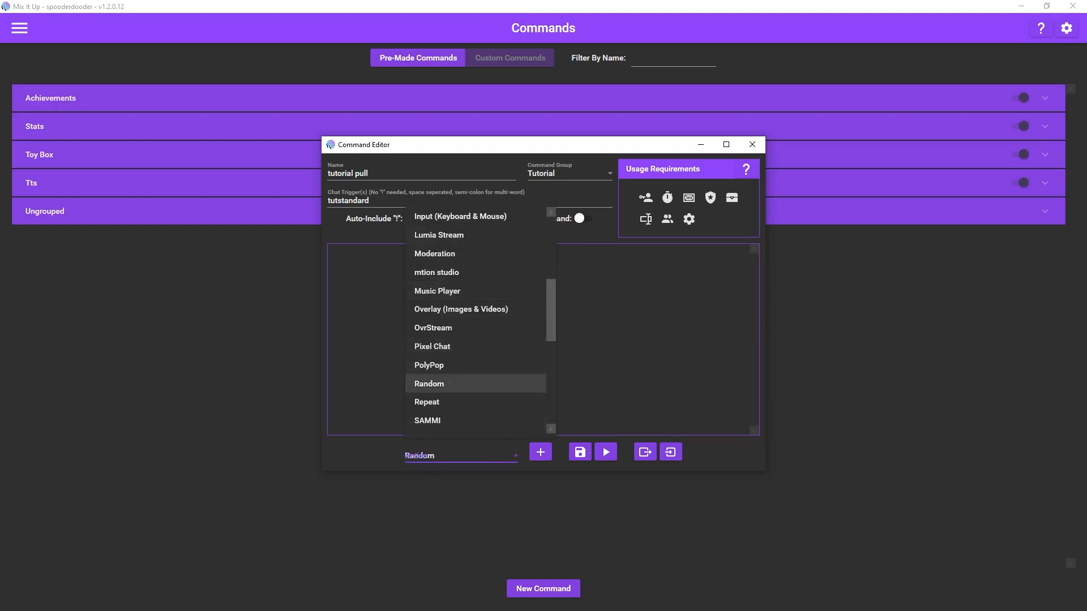
click(540, 452)
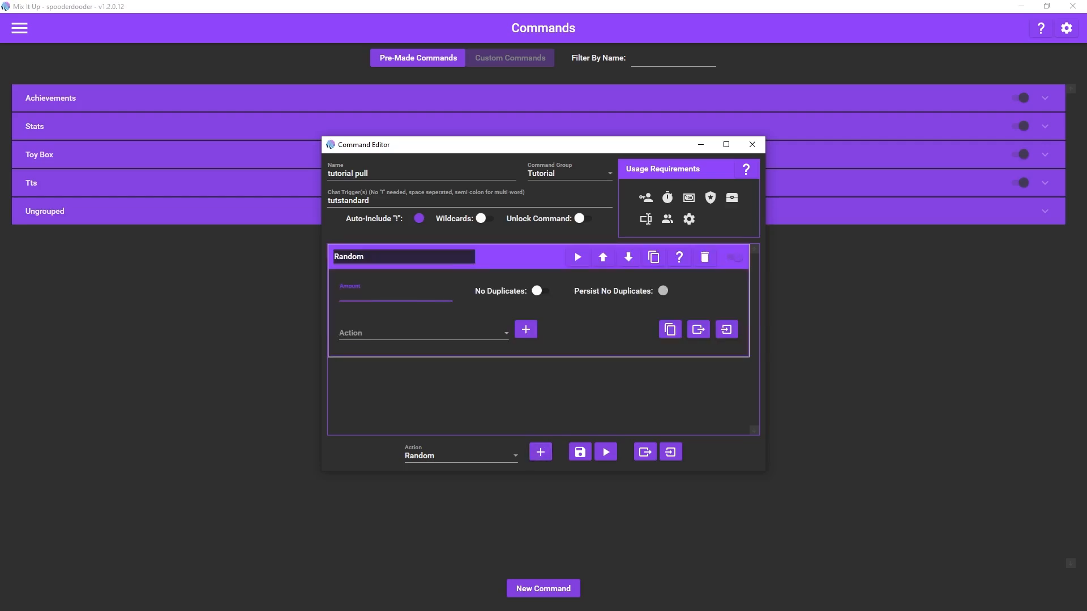
Step: Set the Random action's amount to 1 and add a Command action inside it
click(423, 332)
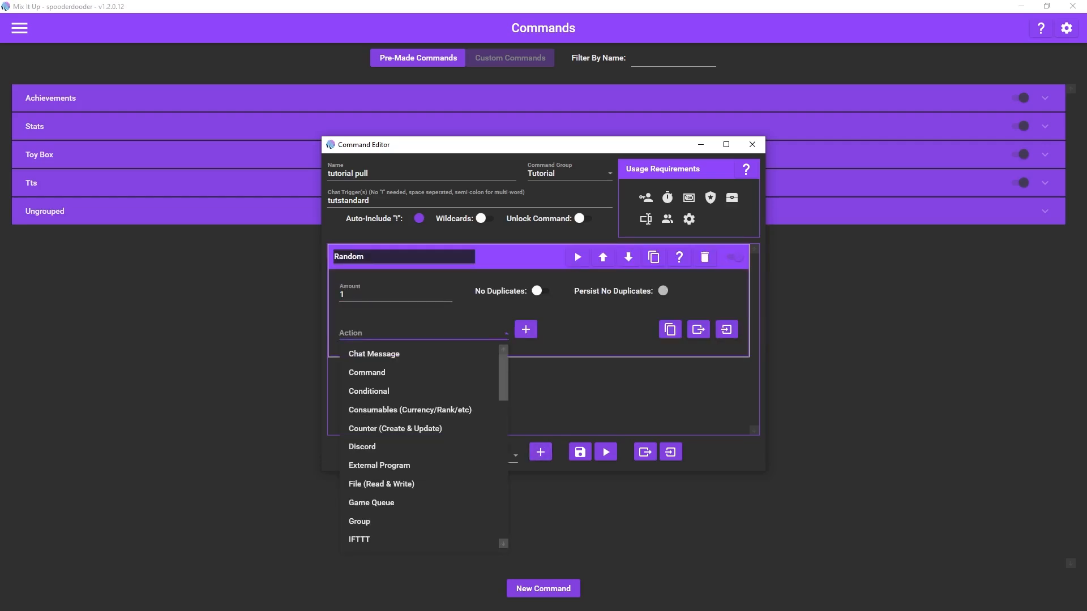
scroll(419, 391, down, 1)
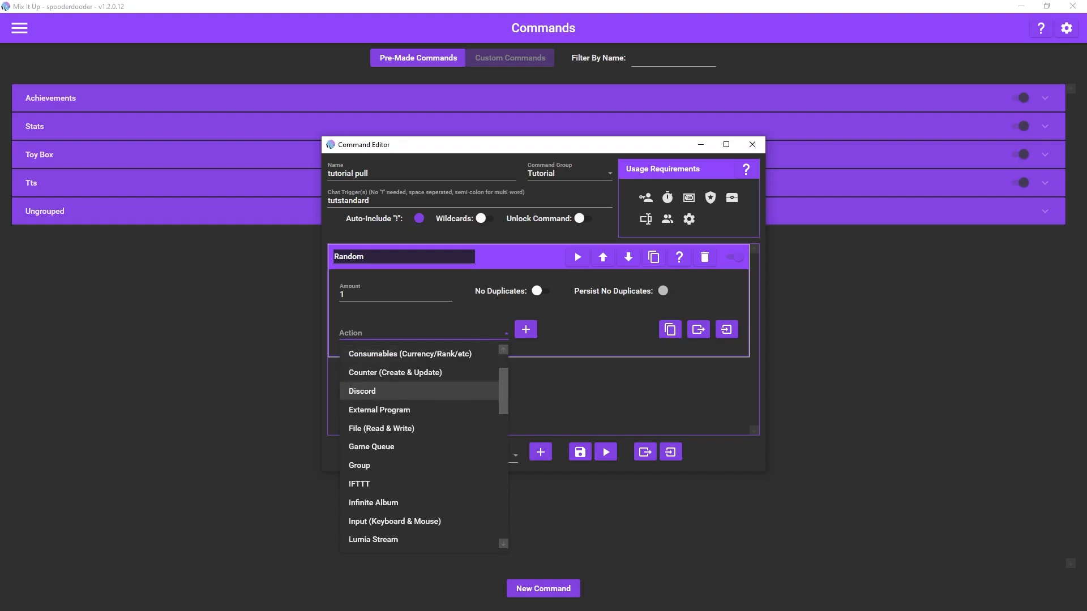
scroll(419, 392, up, 1)
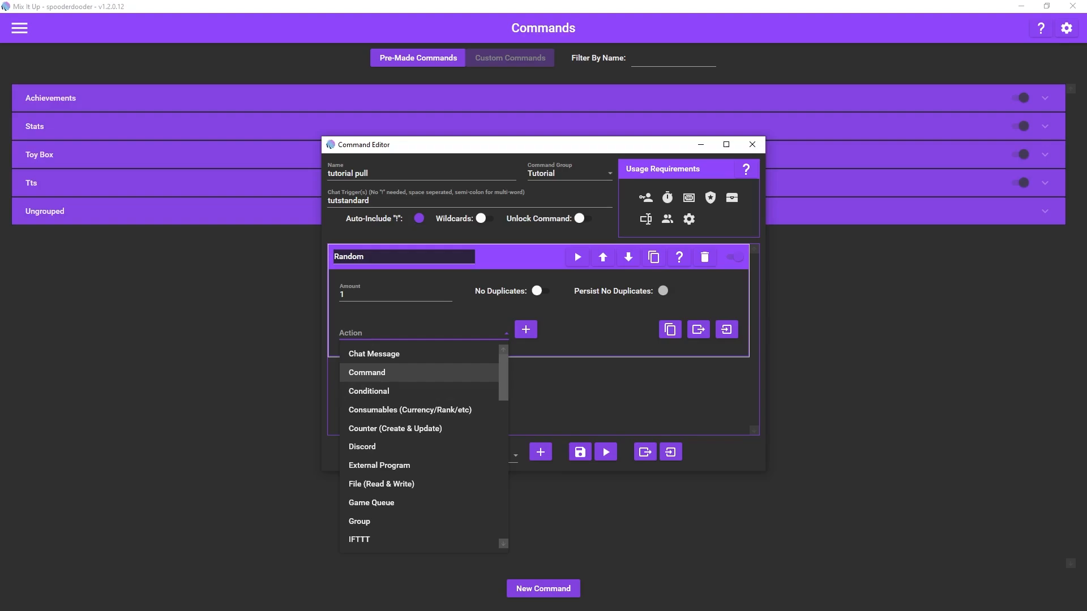
scroll(418, 372, down, 1)
scroll(419, 372, down, 1)
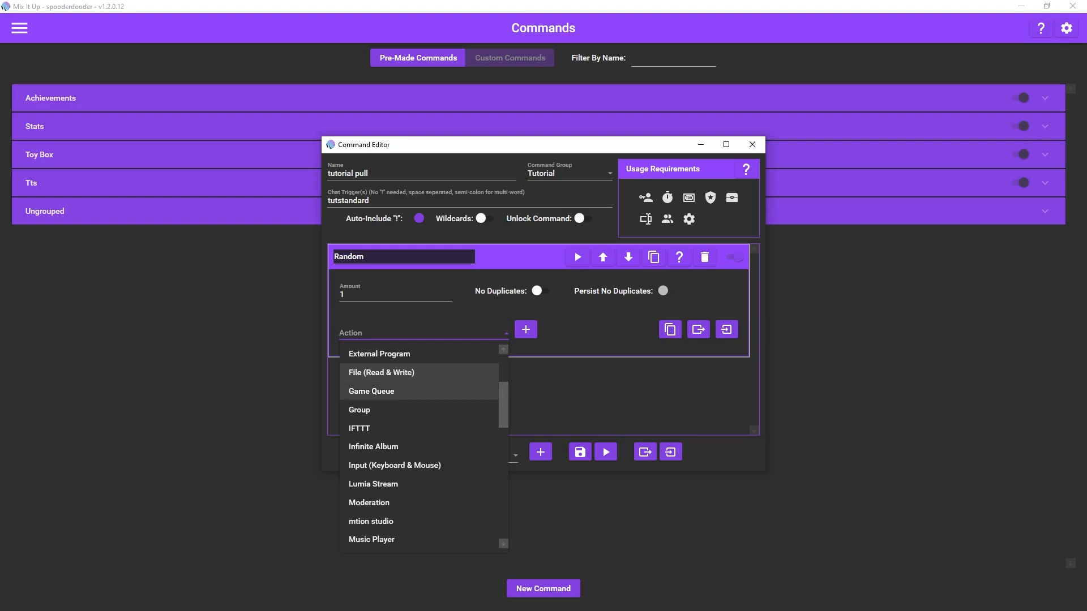
scroll(419, 372, up, 2)
click(419, 373)
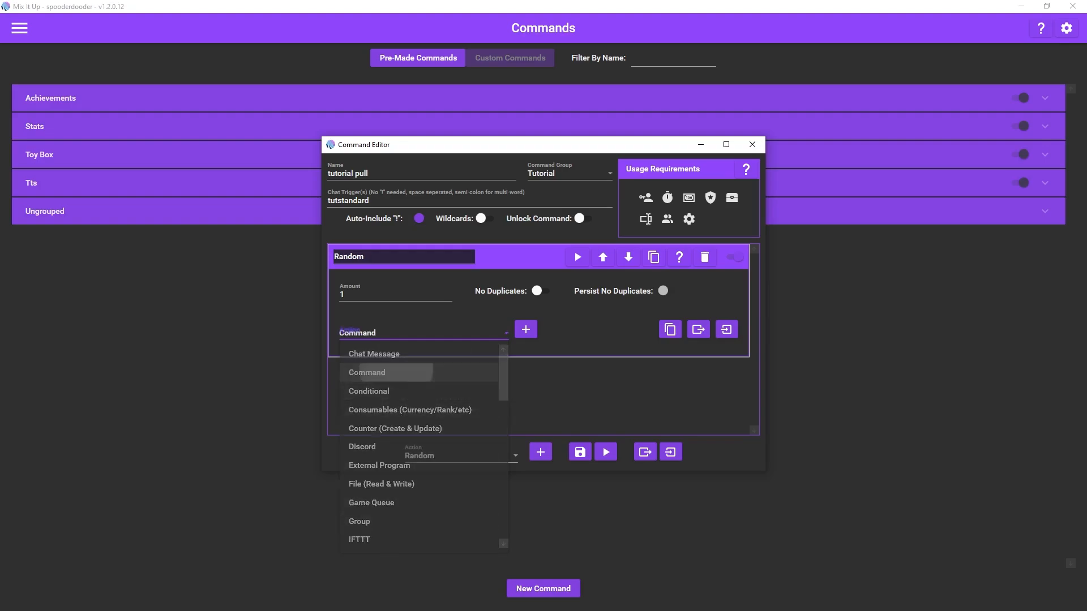
click(525, 330)
Step: Set the nested Command action to run the "tut item 1" action group and collapse it inside the Random action
scroll(498, 354, down, 3)
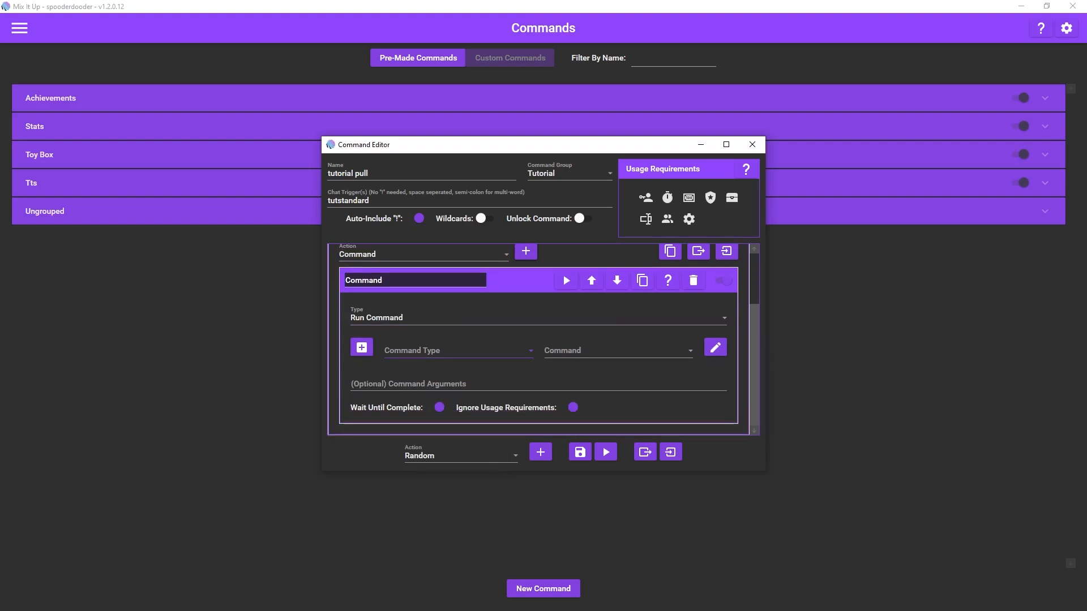
click(458, 351)
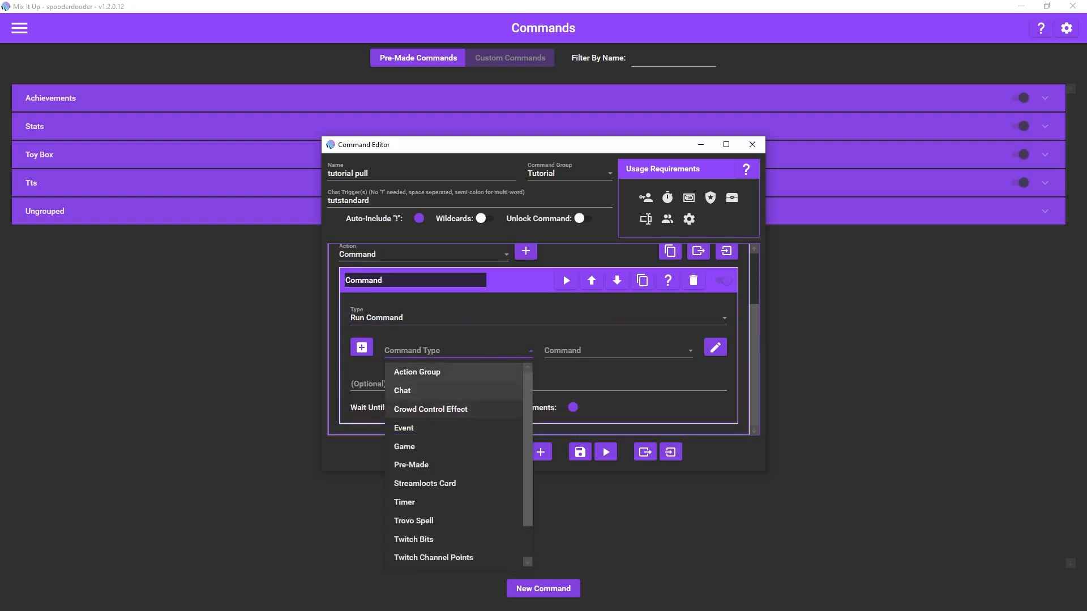
click(436, 371)
click(617, 350)
scroll(651, 465, down, 10)
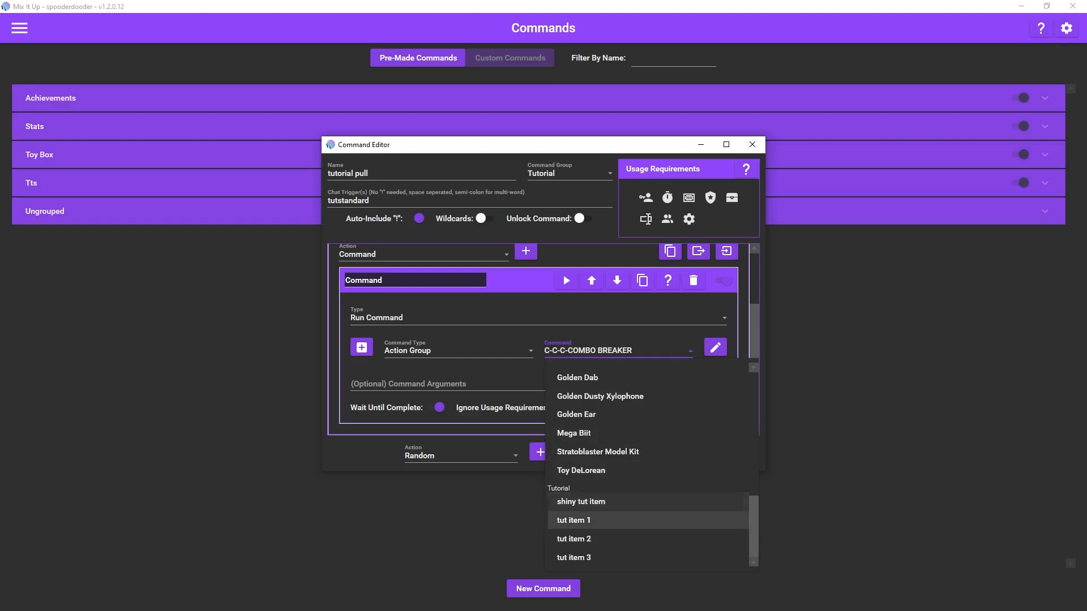
click(574, 521)
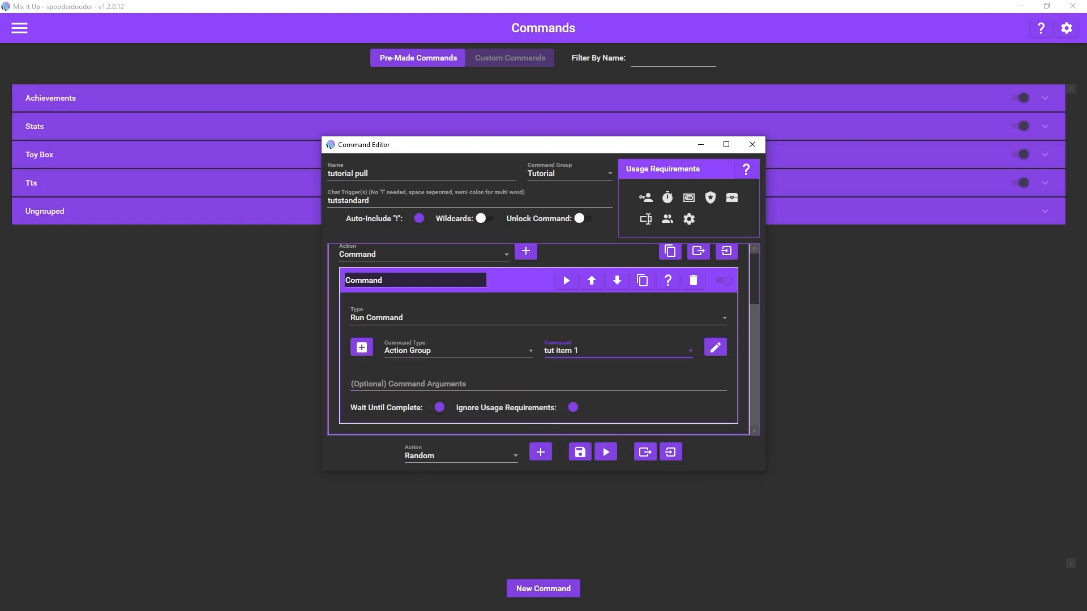
click(519, 280)
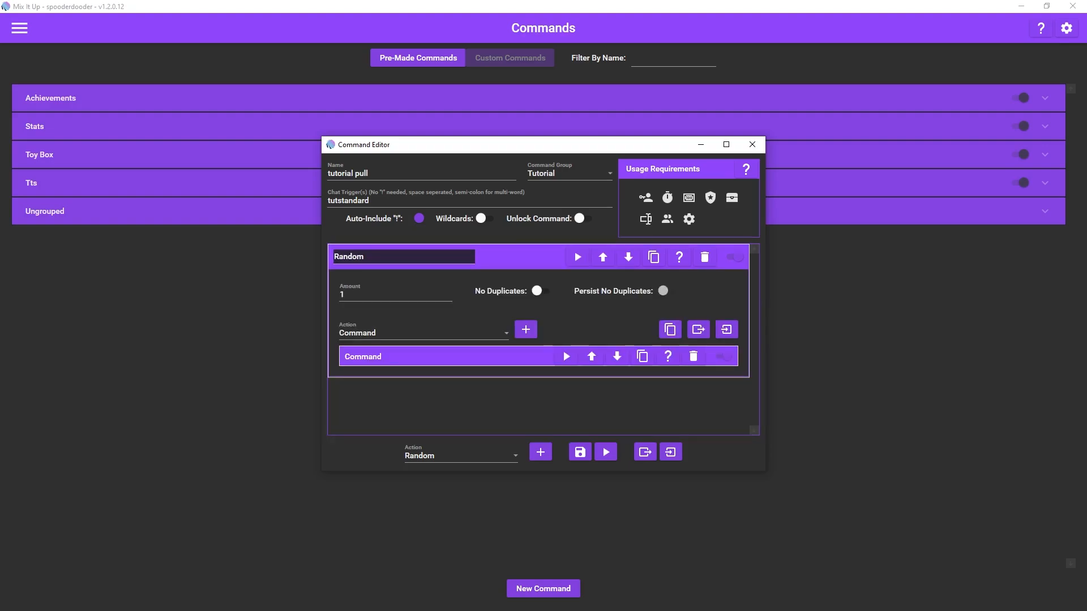
click(562, 351)
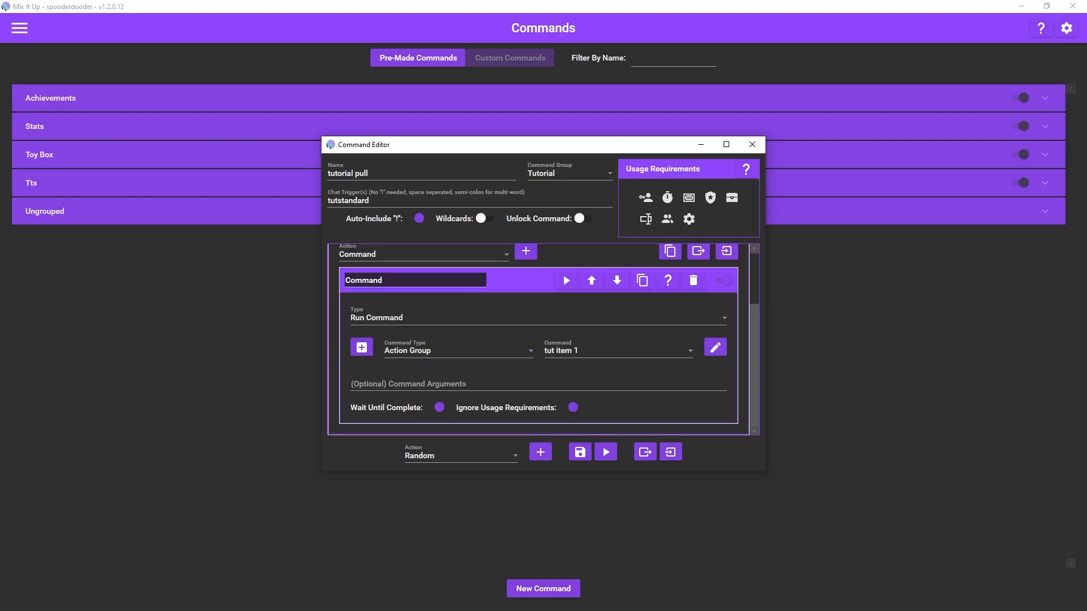
scroll(563, 350, down, 1)
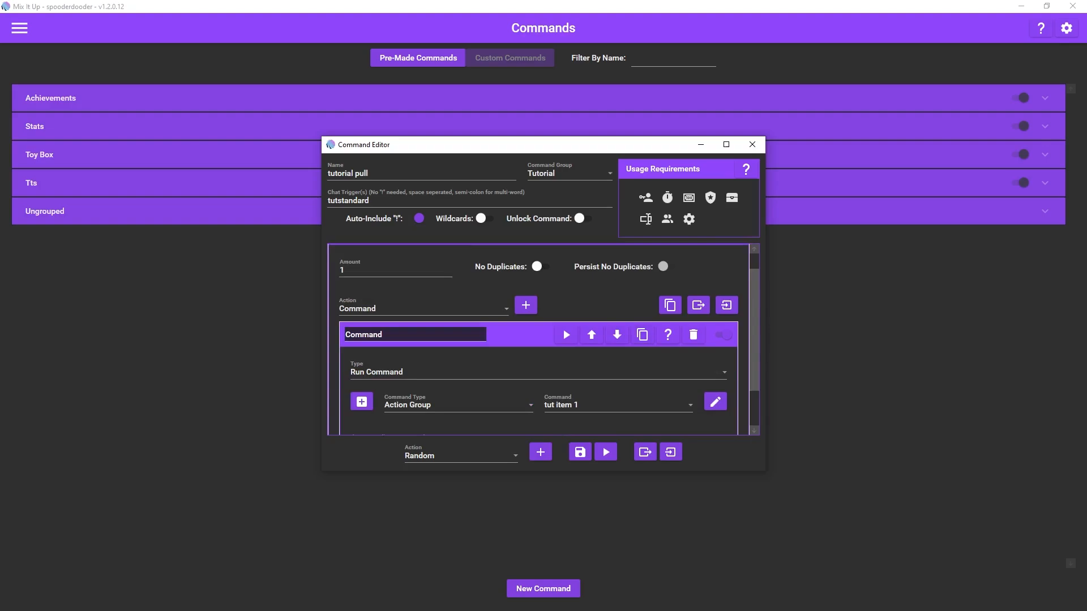
click(521, 335)
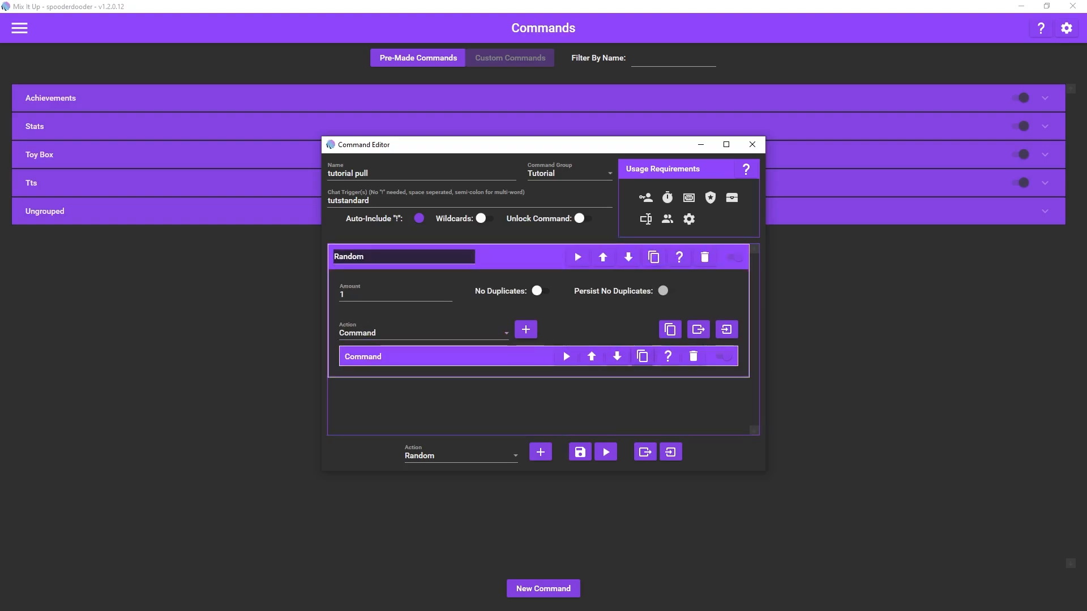
Step: Duplicate the nested Command action and set the copy to run the "tut item 2" action group
click(642, 357)
click(532, 377)
scroll(532, 377, down, 4)
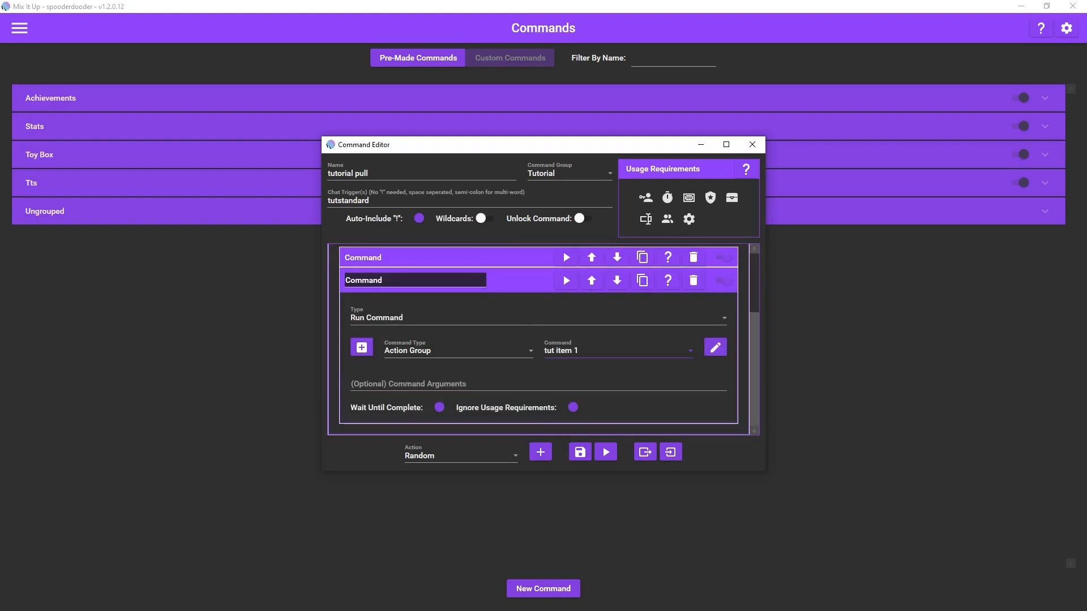
click(617, 350)
click(623, 551)
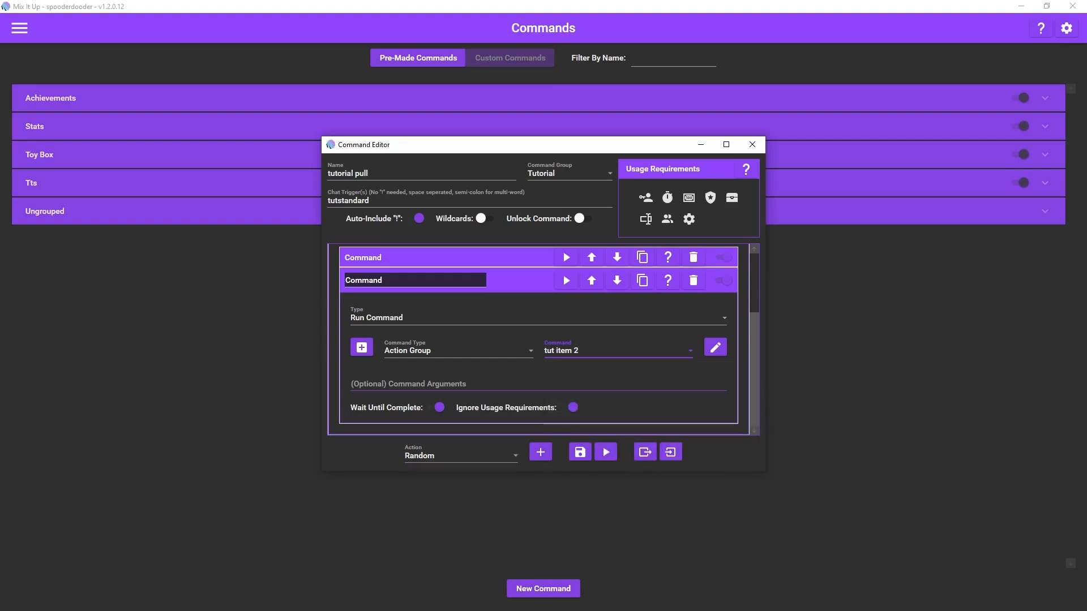
Step: Duplicate the "tut item 2" Command action and set the new copy to run "tut item 3"
click(642, 280)
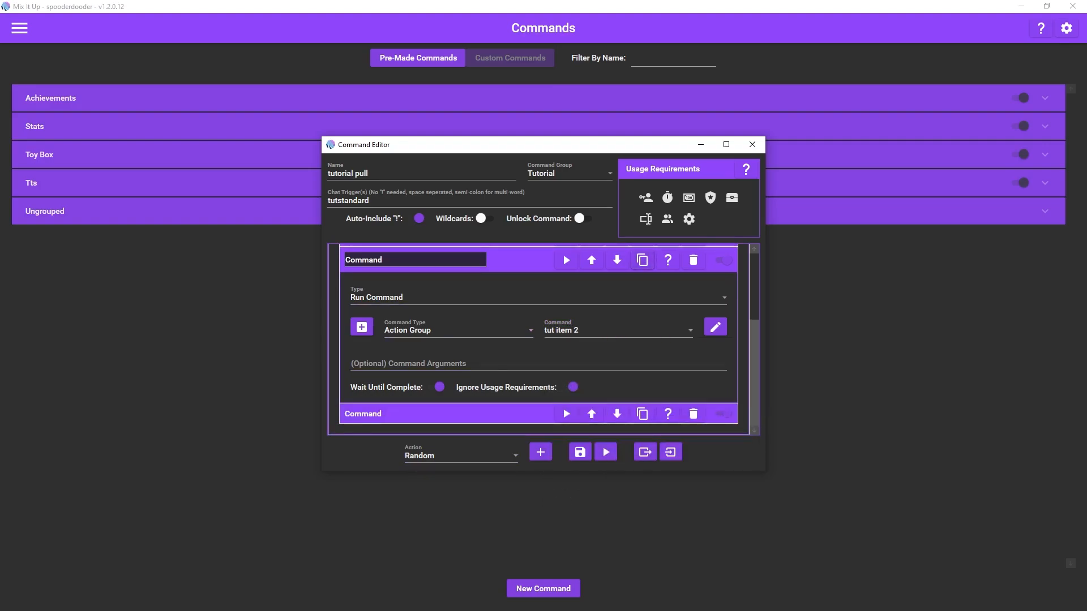
click(527, 414)
scroll(532, 391, down, 4)
click(617, 378)
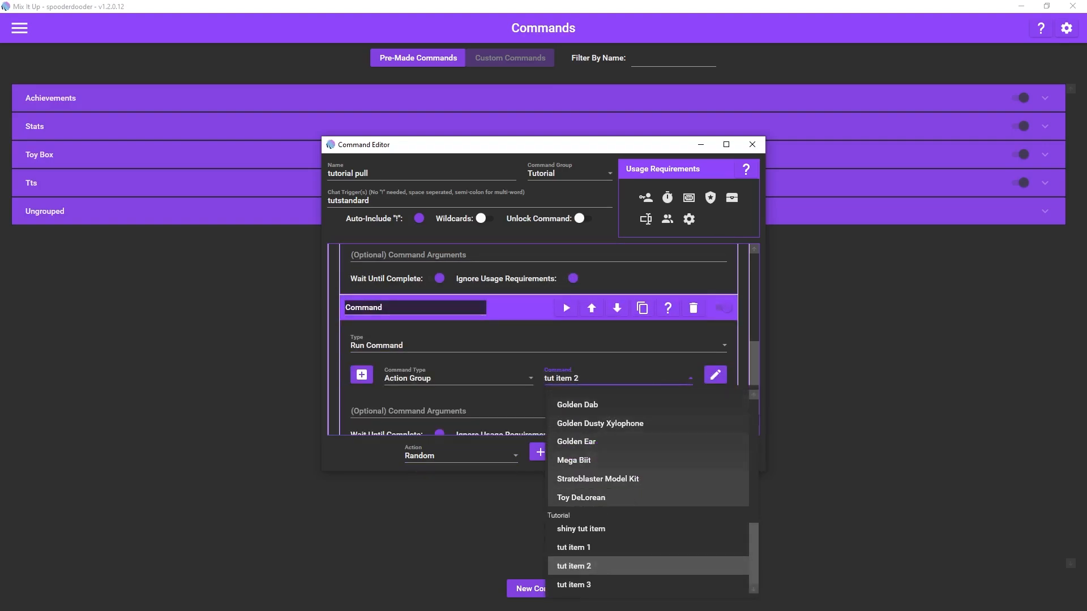
click(574, 585)
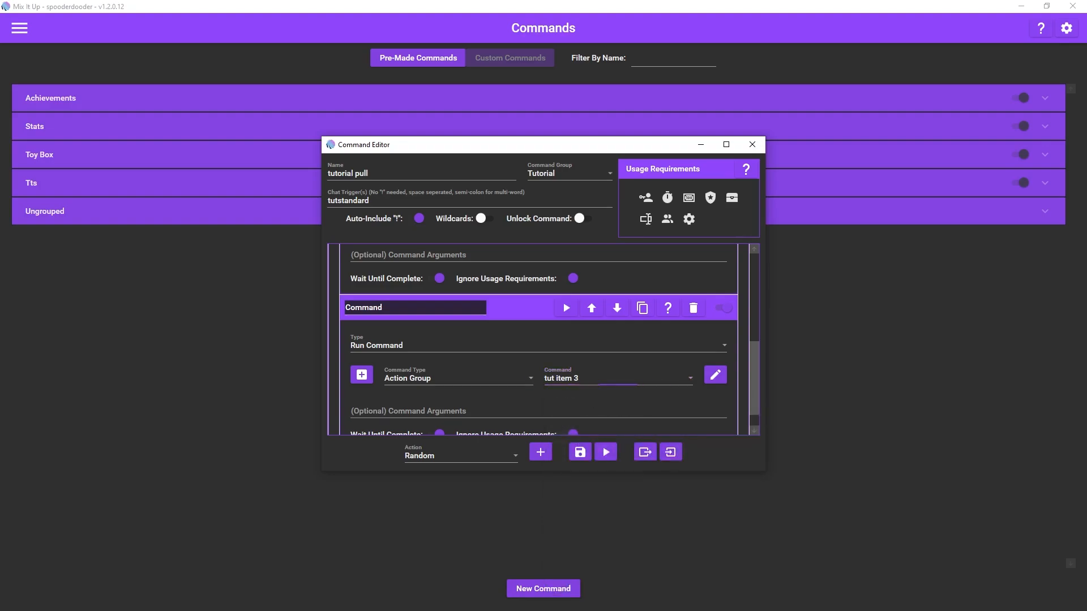
Step: Collapse the expanded nested Command actions and save the tutorial pull command
scroll(562, 254, down, 2)
click(563, 254)
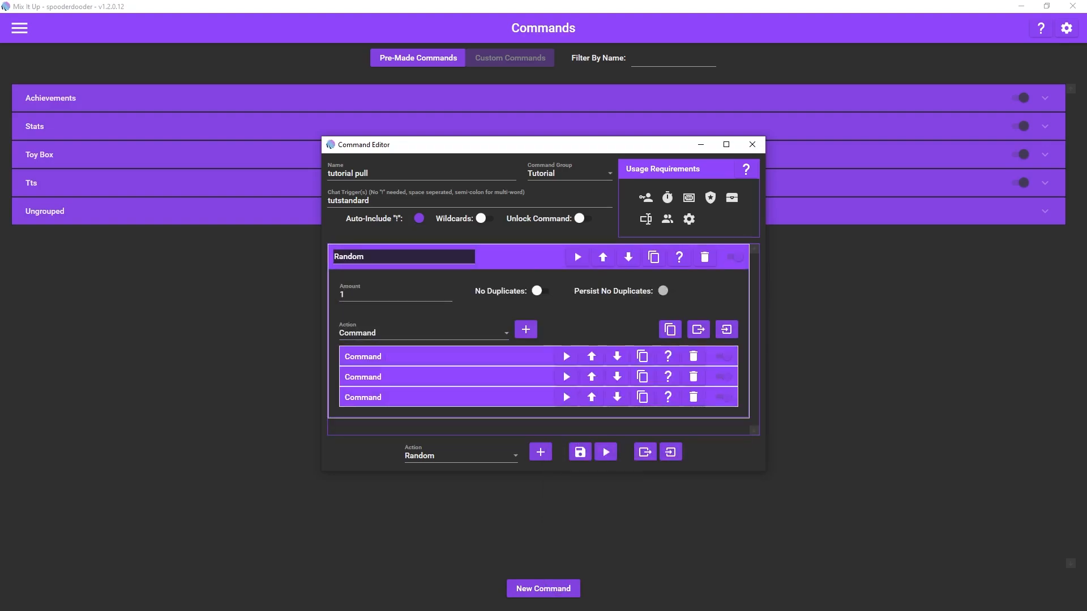
click(520, 256)
click(581, 452)
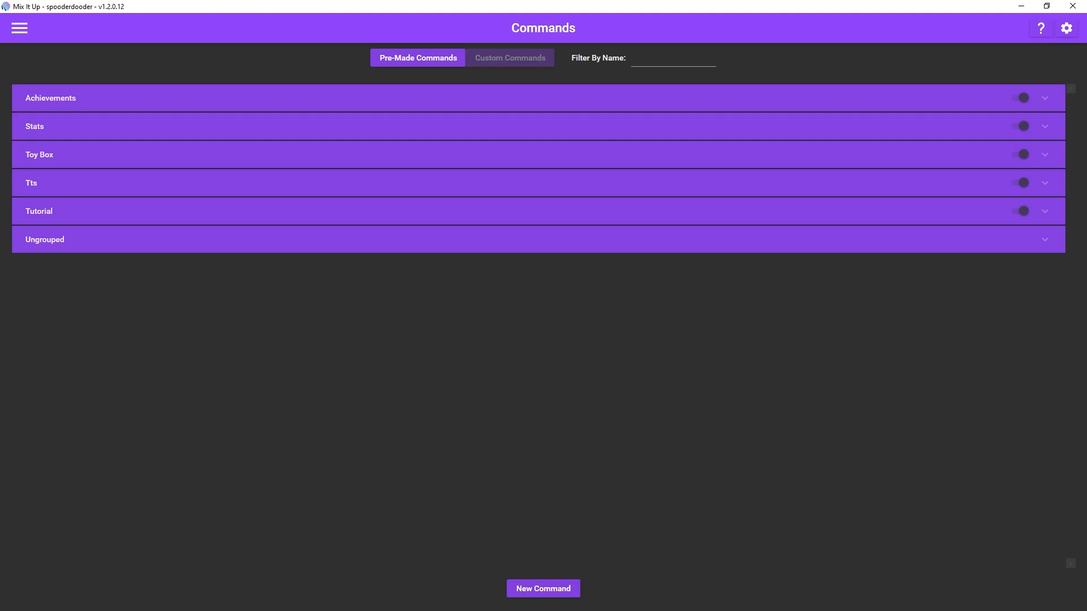
Step: Create a new game of type Spin on the Games page
click(19, 27)
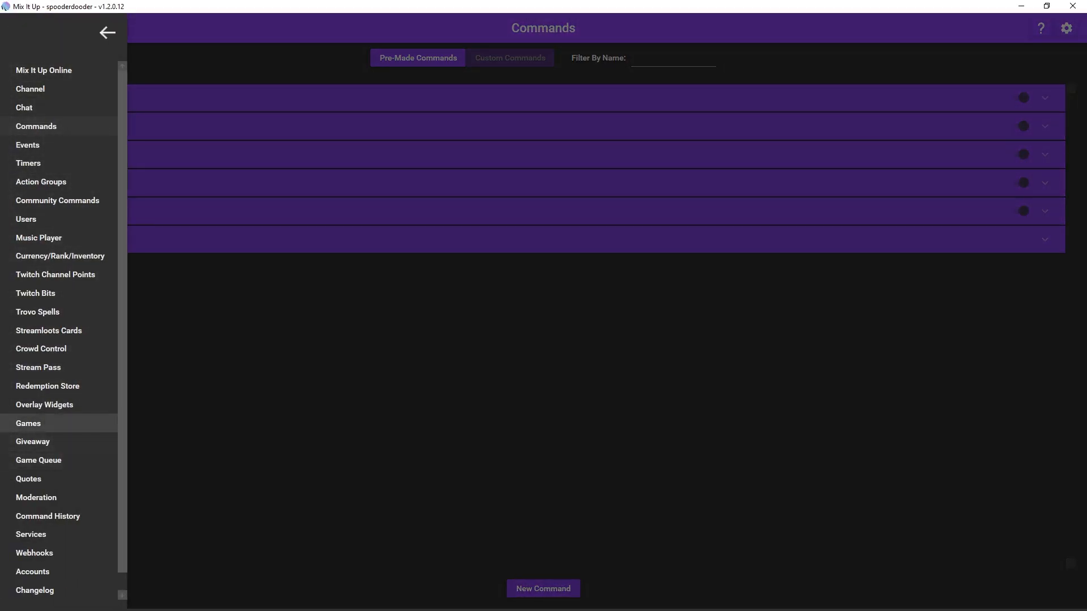
click(28, 423)
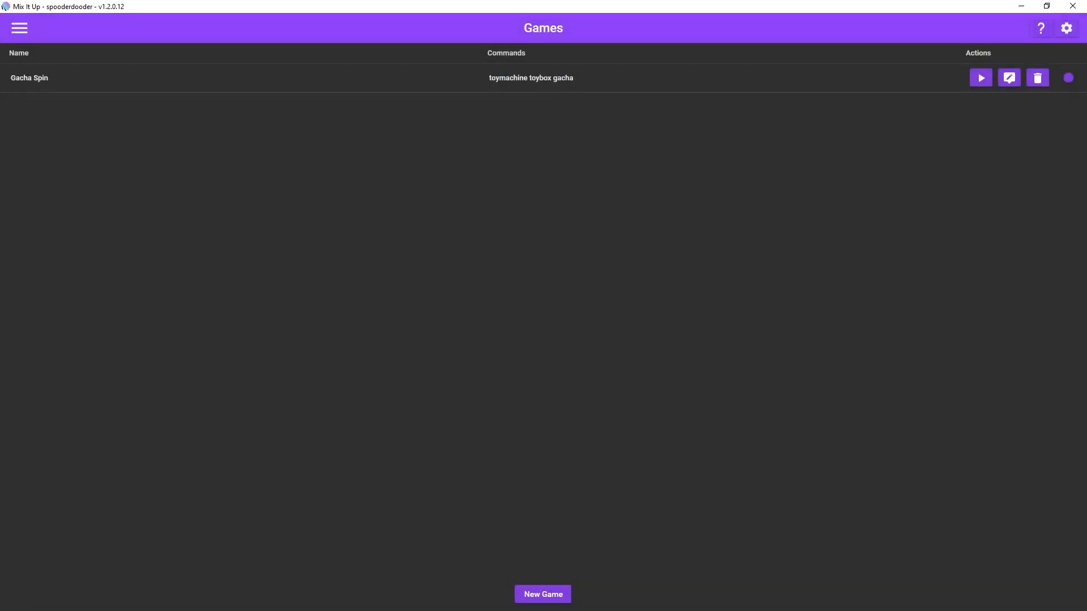
click(543, 594)
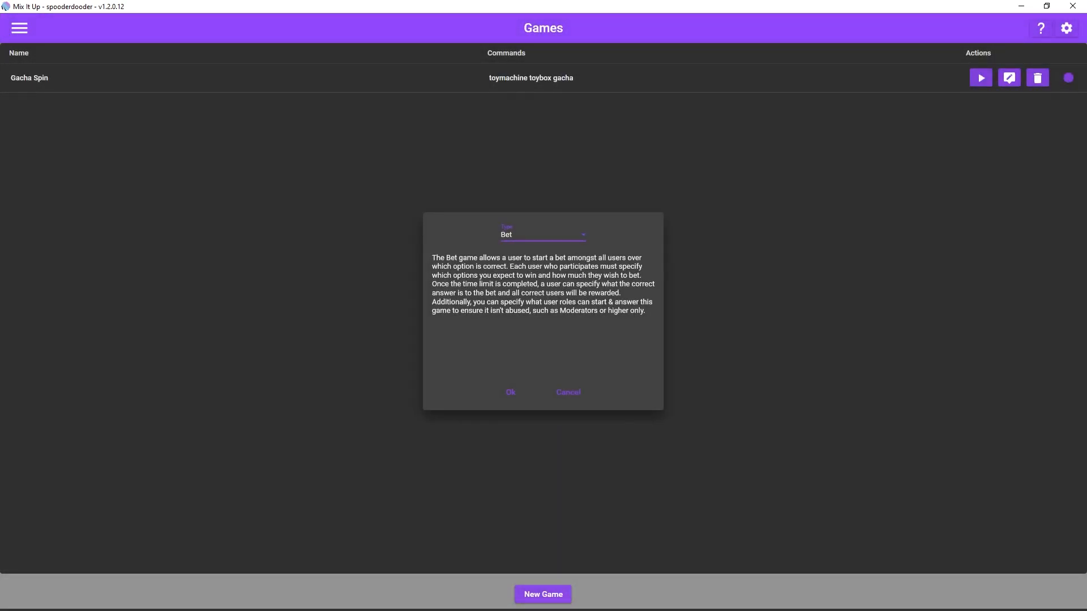
click(542, 234)
scroll(540, 346, down, 2)
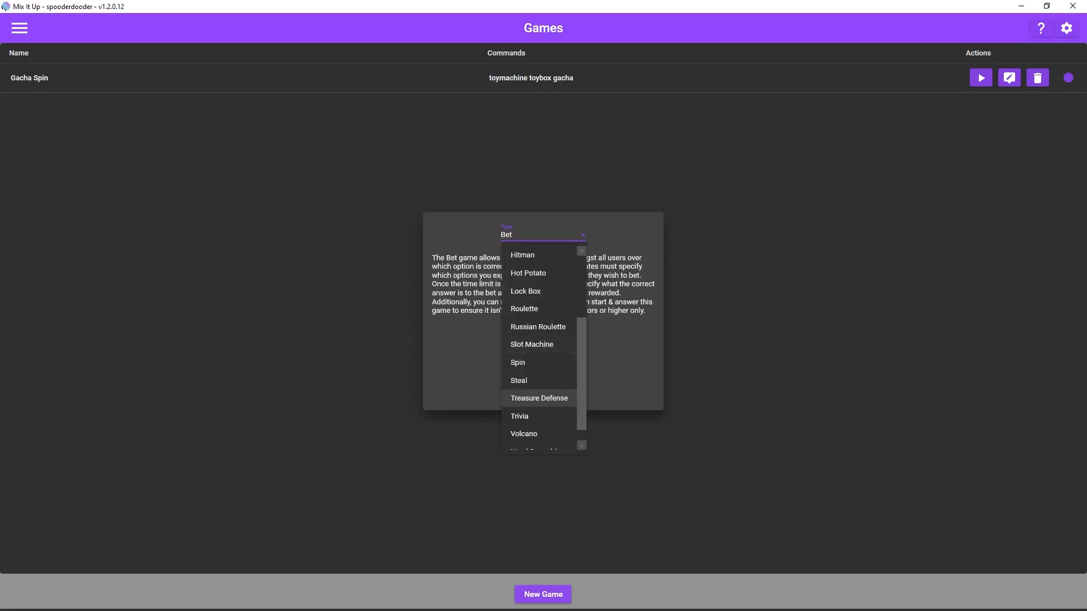
click(532, 363)
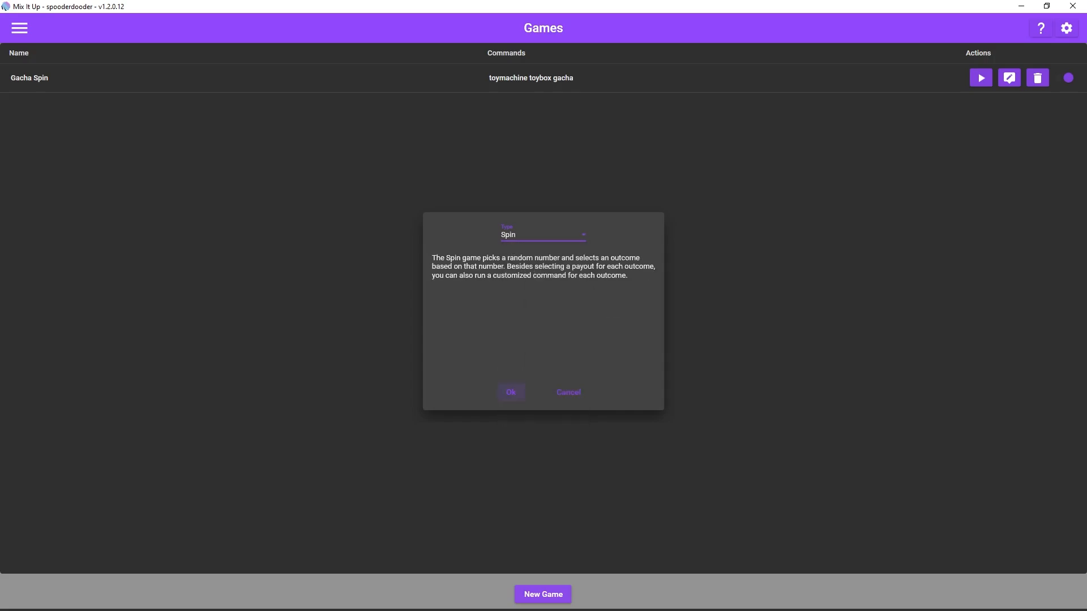
click(510, 392)
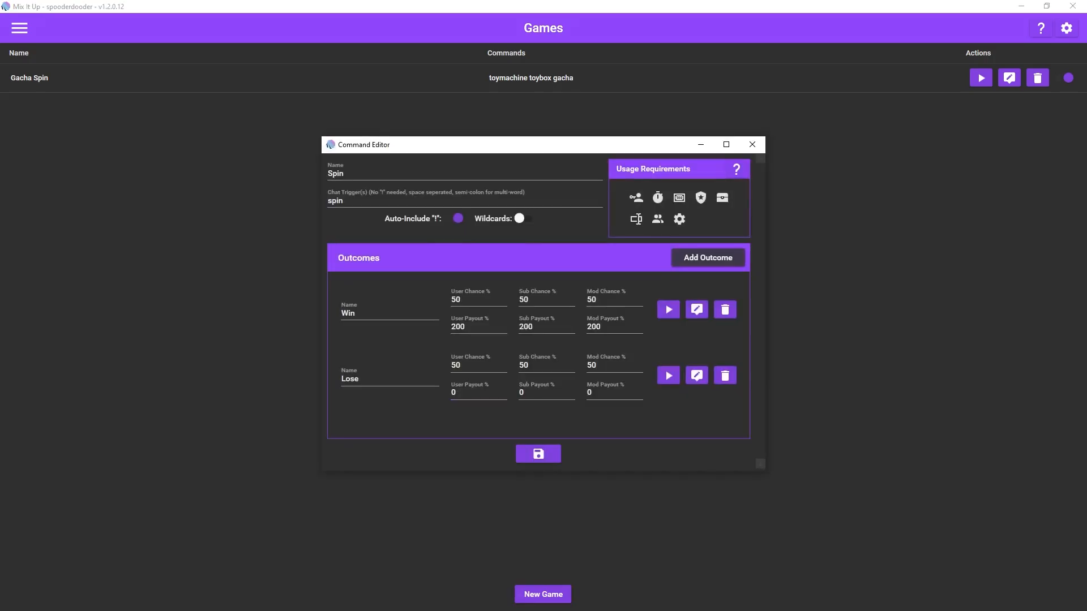
Step: Move the Spin game's editor window up and enlarge it in height and width
drag(573, 137, 572, 77)
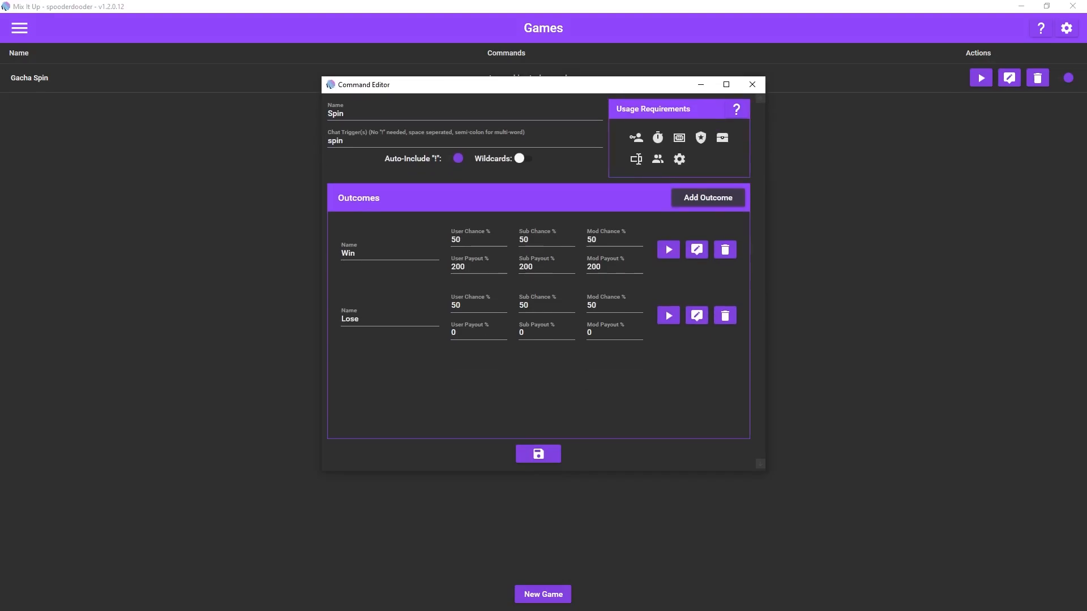
drag(752, 471, 756, 595)
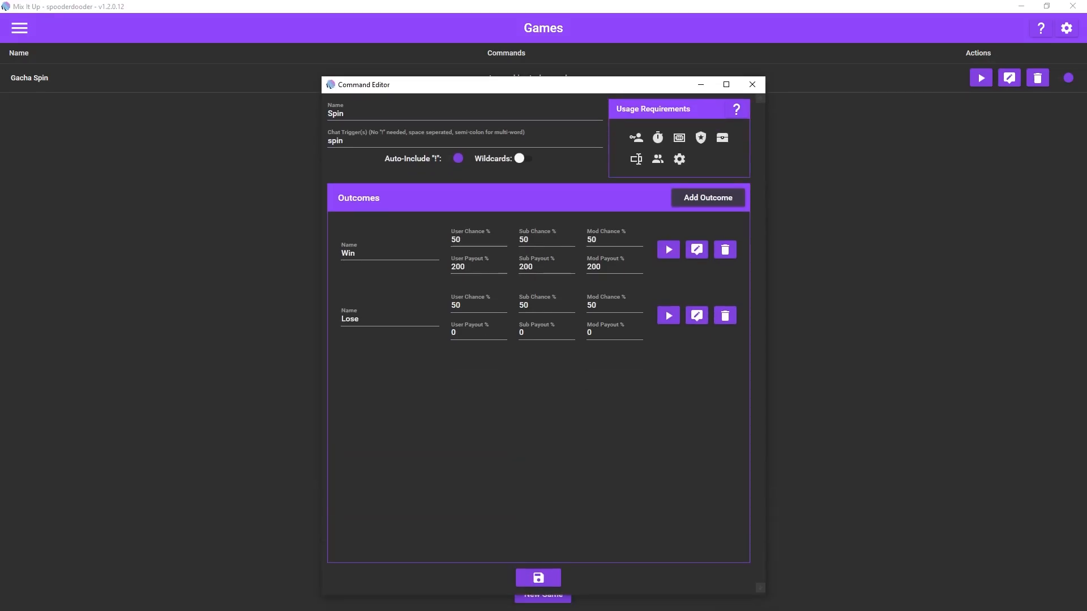
drag(765, 252, 909, 256)
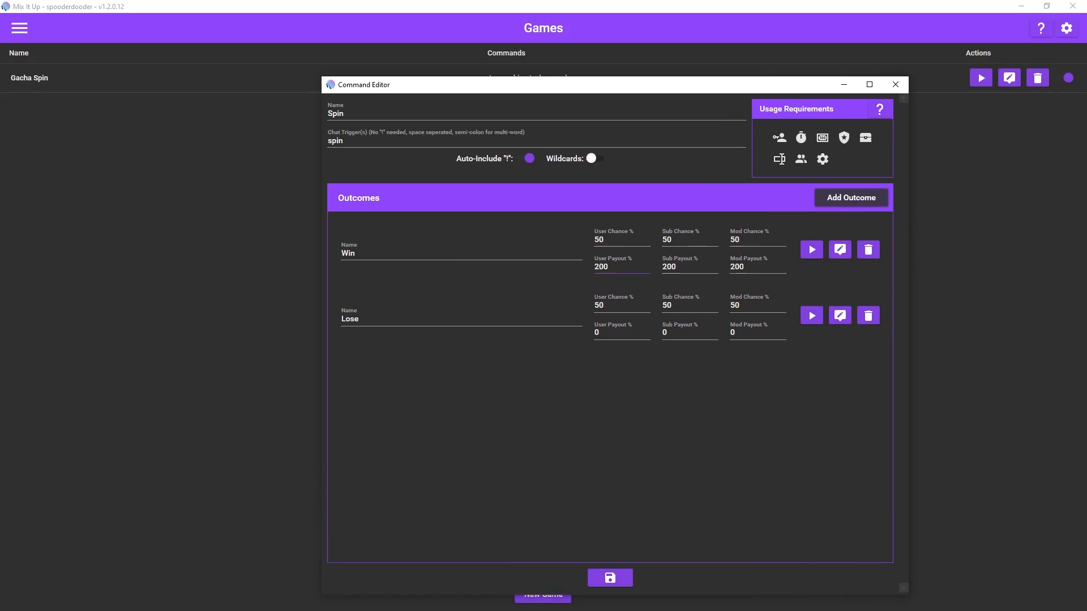
Step: Set the Win outcome's user, sub and mod payout percentages to 0
key(BackSpace)
key(BackSpace)
key(BackSpace)
key(Tab)
key(BackSpace)
key(BackSpace)
key(BackSpace)
key(shift+Tab)
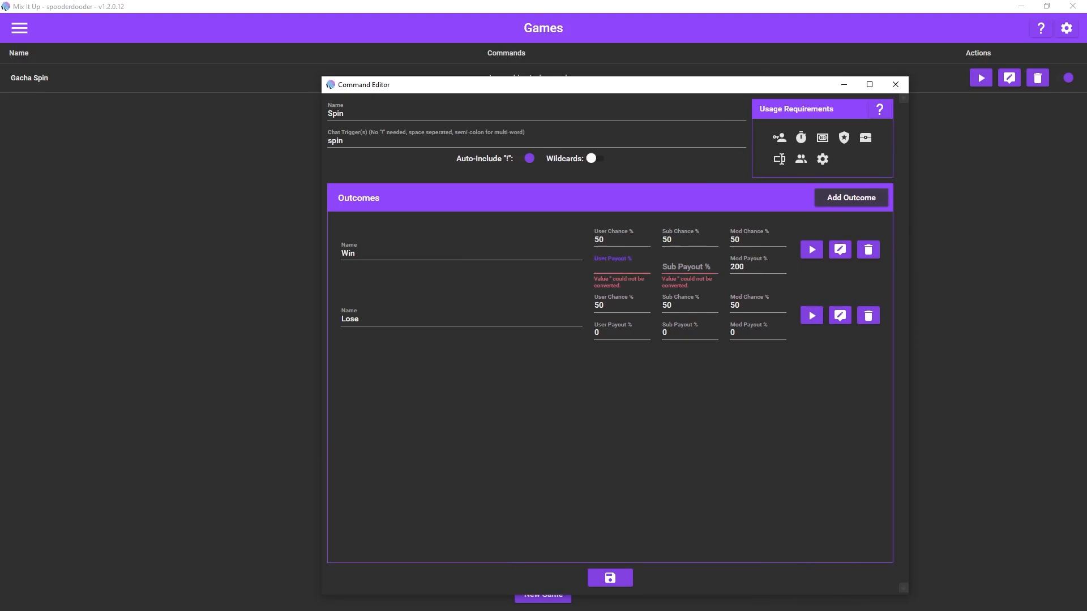
text(0)
key(Tab)
text(0)
key(Tab)
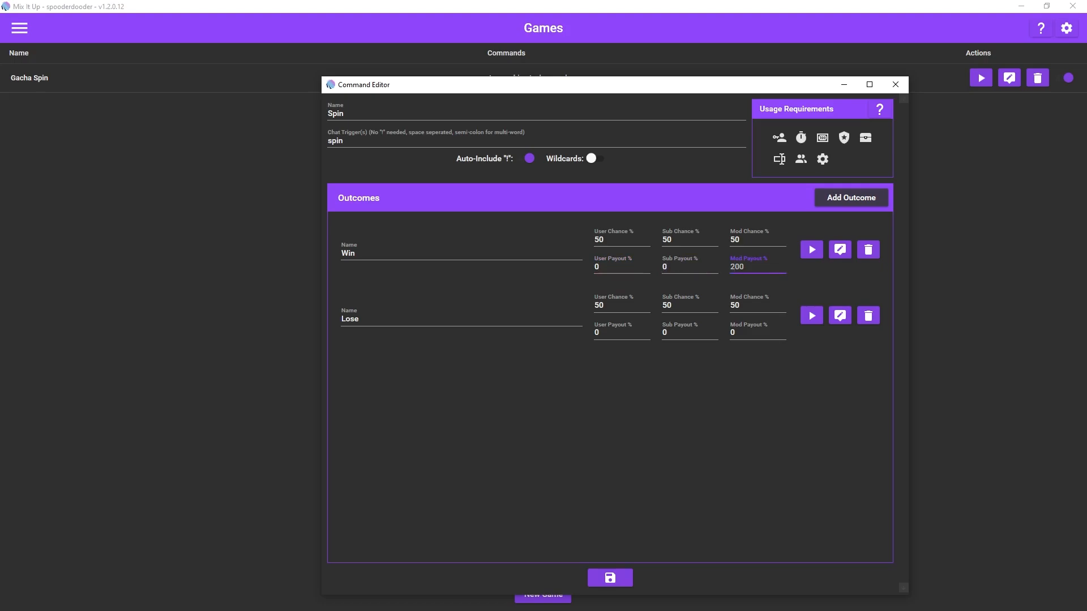
key(BackSpace)
key(BackSpace)
key(BackSpace)
text(0)
Step: Set the Lose outcome's user, sub and mod chance percentages to 0
key(Tab)
key(BackSpace)
key(BackSpace)
text(0)
key(Tab)
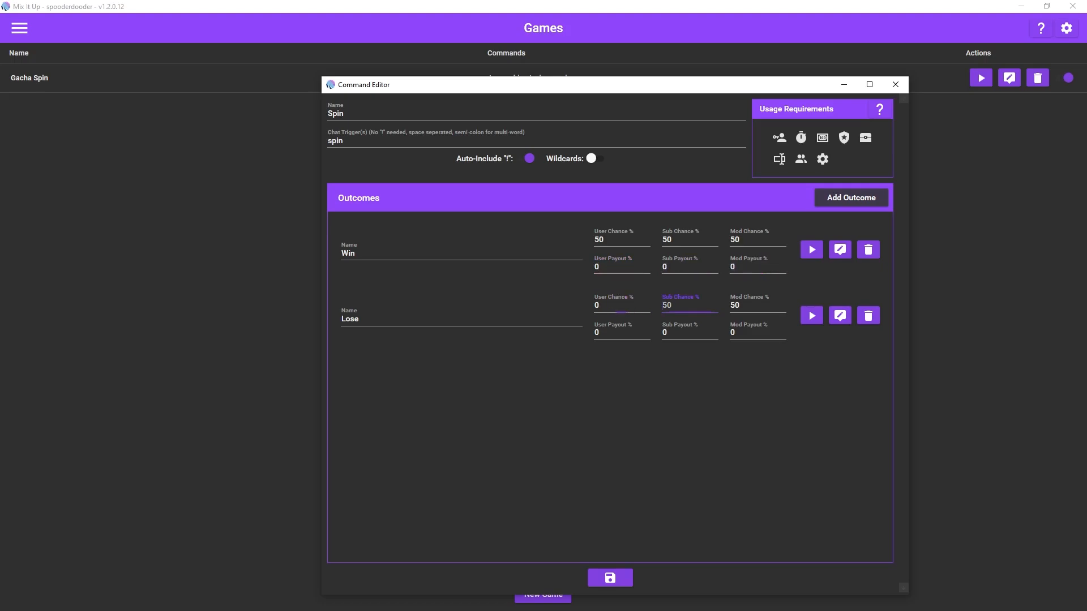
key(BackSpace)
key(BackSpace)
text(0)
double_click(735, 306)
text(0)
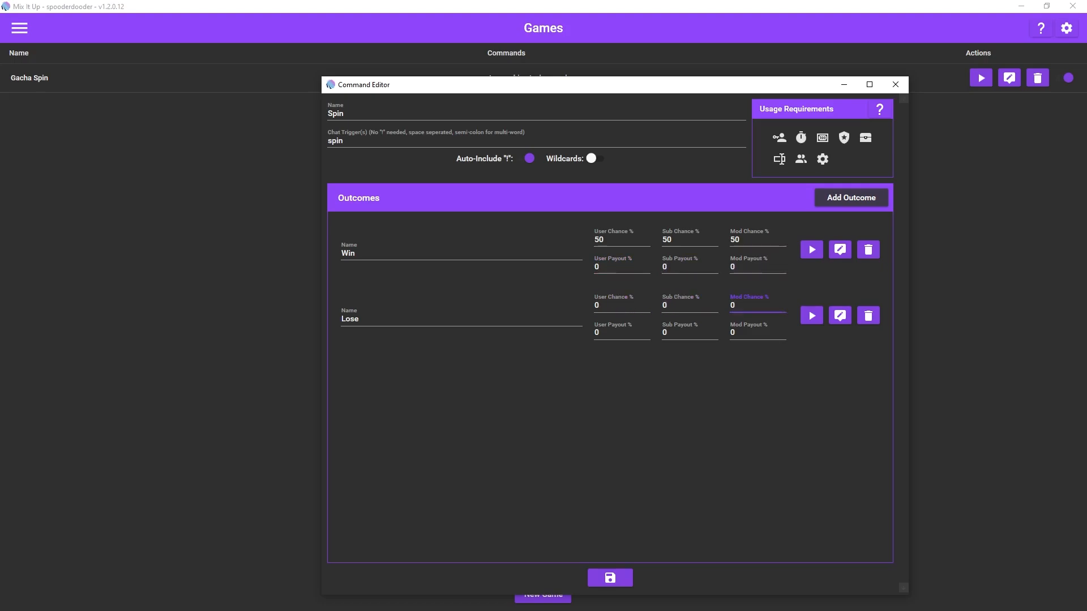
Step: Set the Win outcome's mod, sub and user chance percentages to 0
double_click(735, 240)
text(0)
double_click(667, 240)
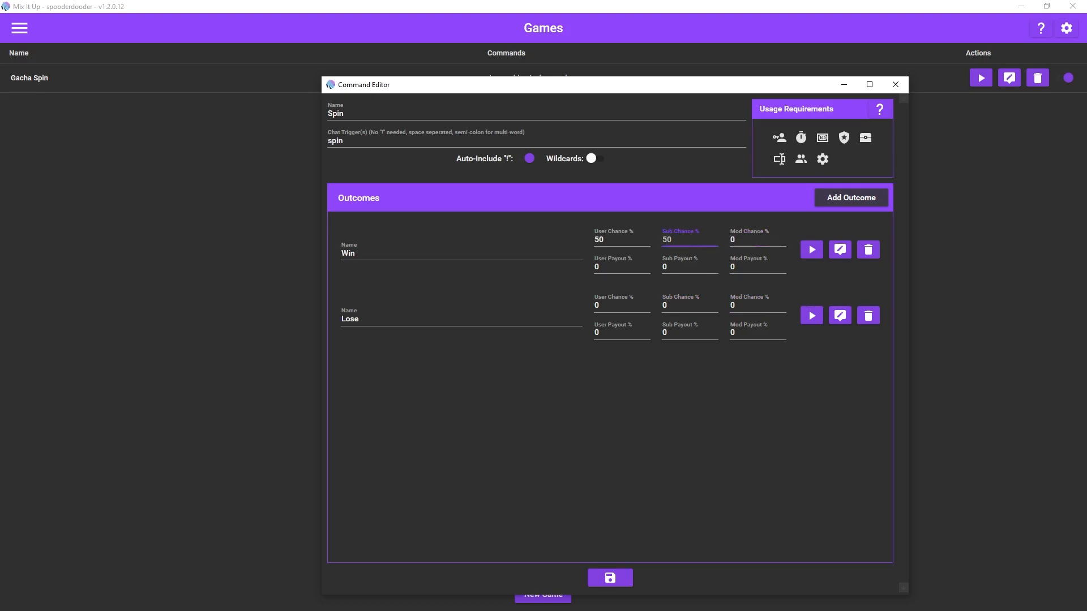
text(0)
double_click(599, 239)
text(0)
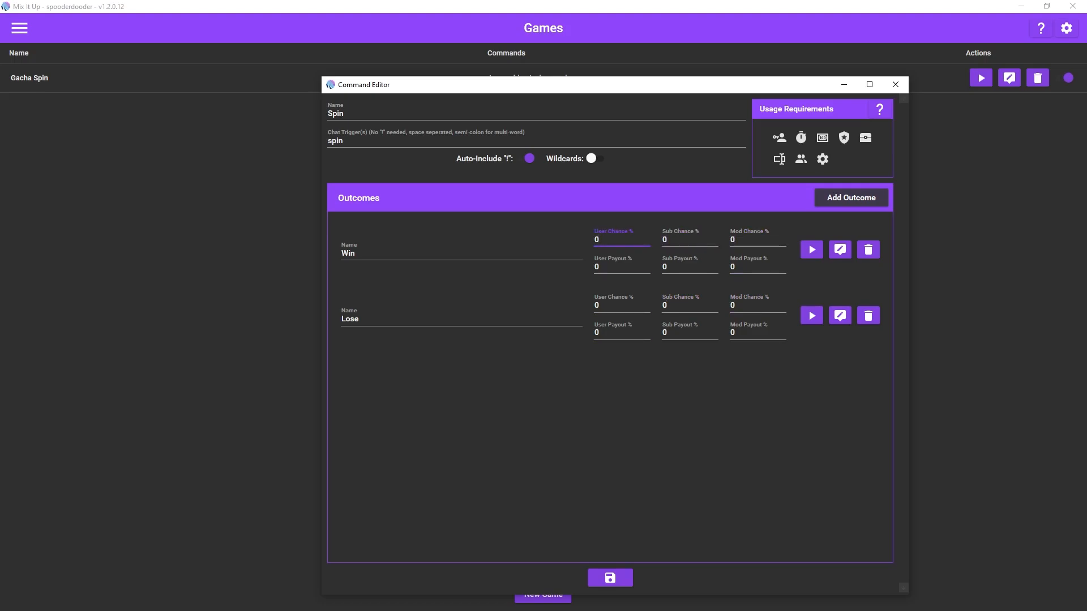
Step: Rename the Win outcome to "normal tut item" and the Lose outcome to "shiny tut item"
click(461, 253)
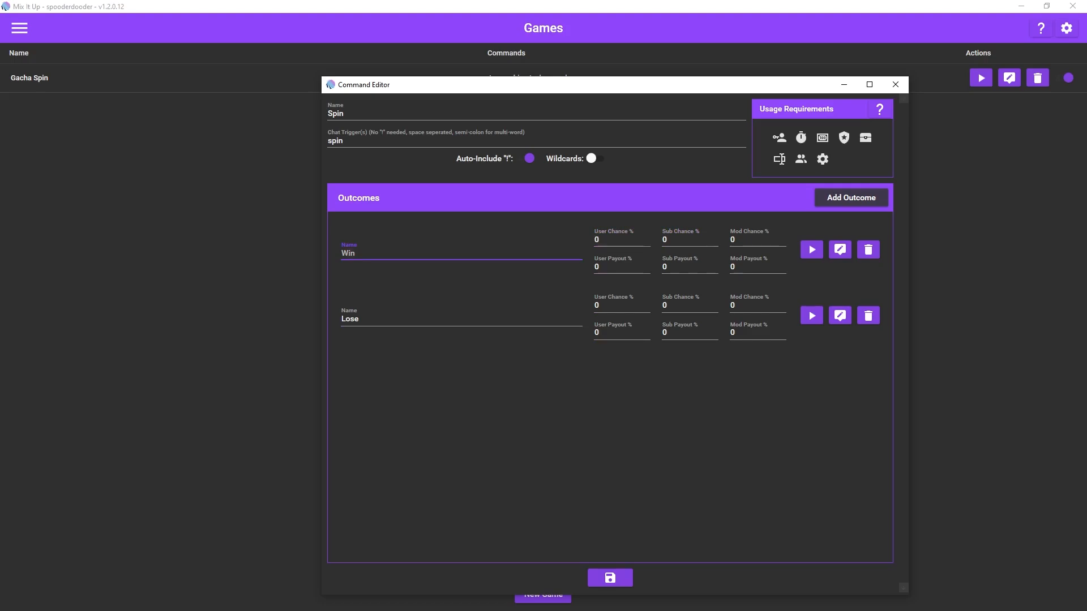
text(normal tut item)
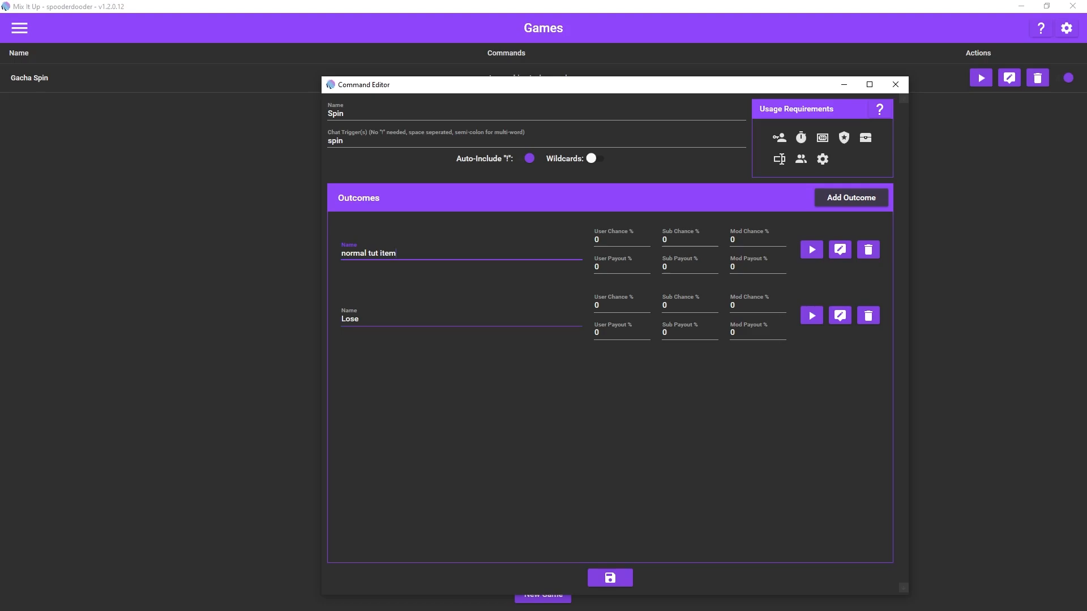
click(360, 320)
key(ctrl+a)
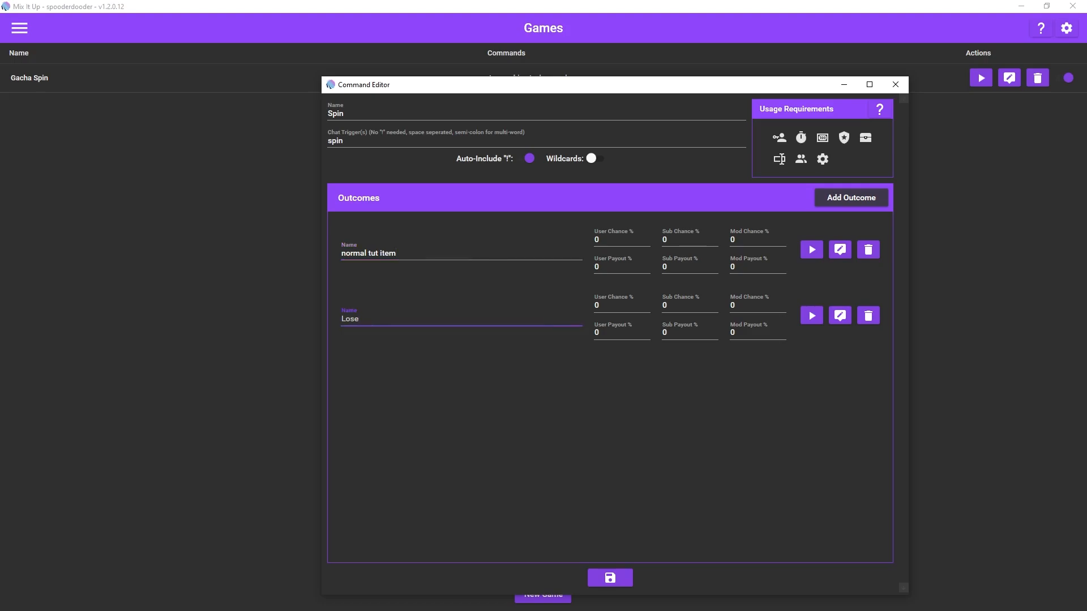
text(shiny tut item)
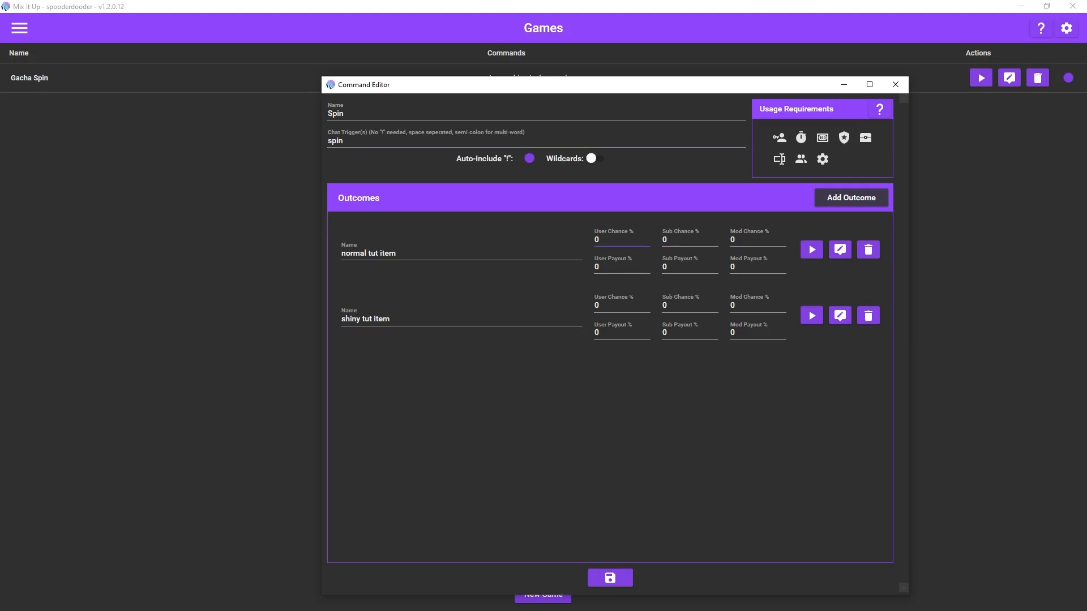
Step: Set the user chance to 90% for the normal tut item outcome and 10% for the shiny tut item outcome
click(621, 240)
key(BackSpace)
text(90)
click(622, 306)
text(10)
Step: Open the normal tut item outcome's command and delete its default Chat Message action
click(839, 249)
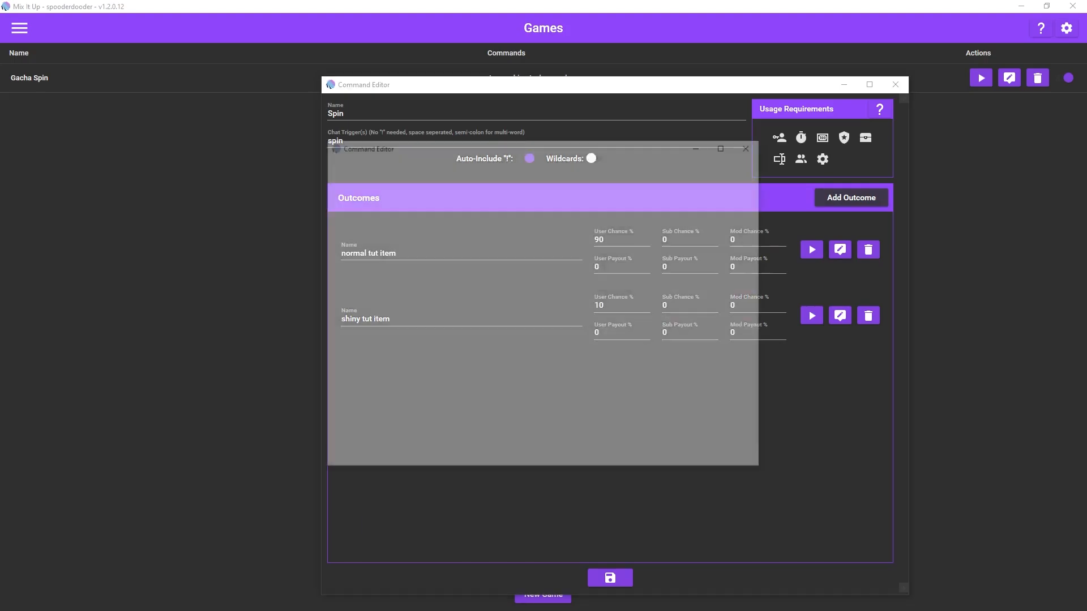
click(404, 186)
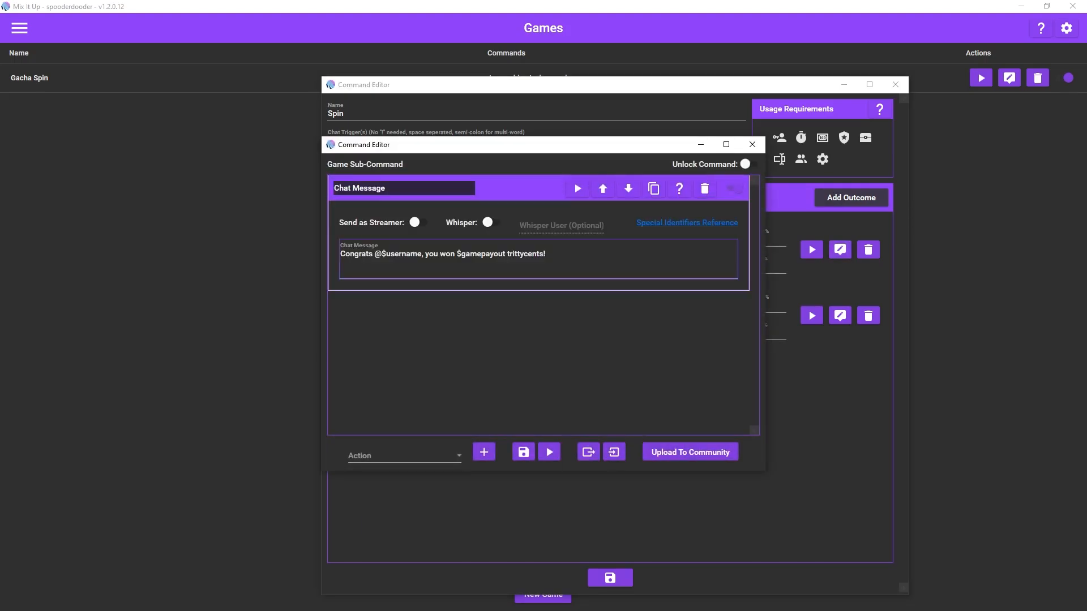
drag(543, 145, 631, 198)
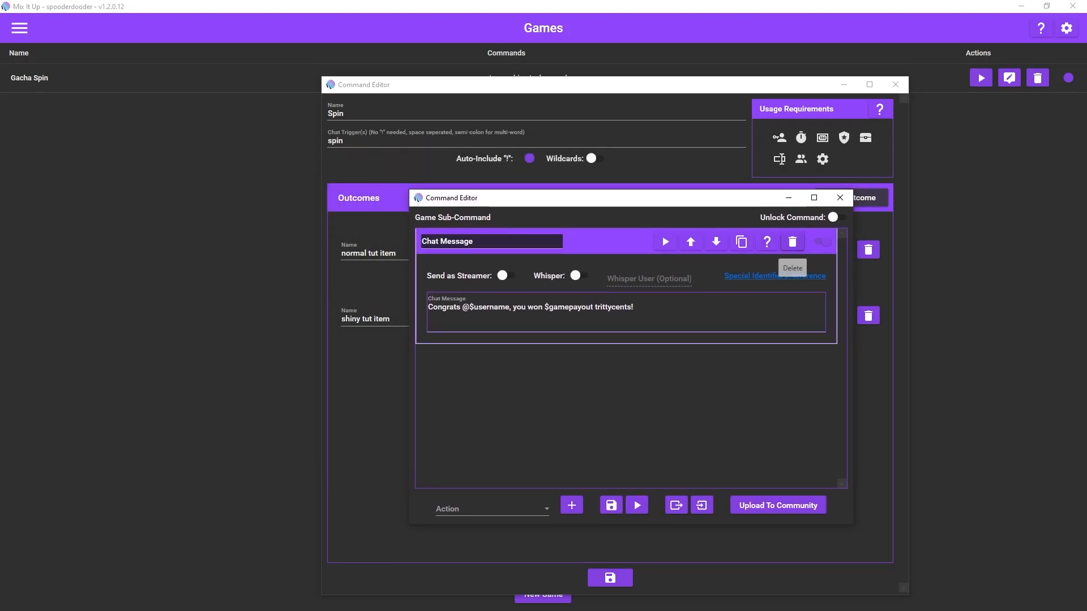
click(792, 242)
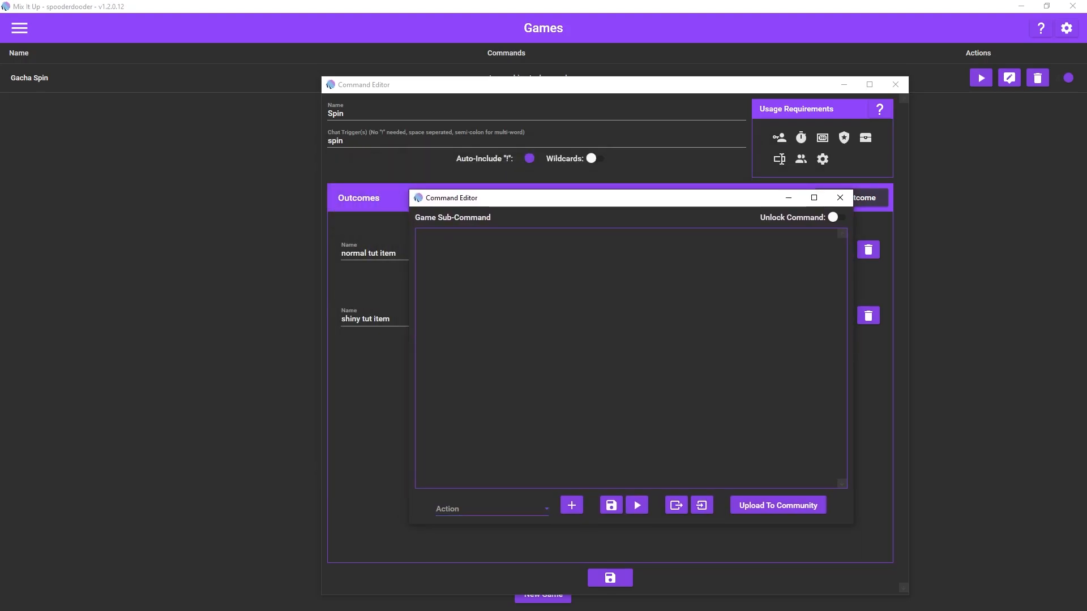
Step: Add a Command action to the normal tut item outcome that runs the chat command "tutorial pull"
click(491, 509)
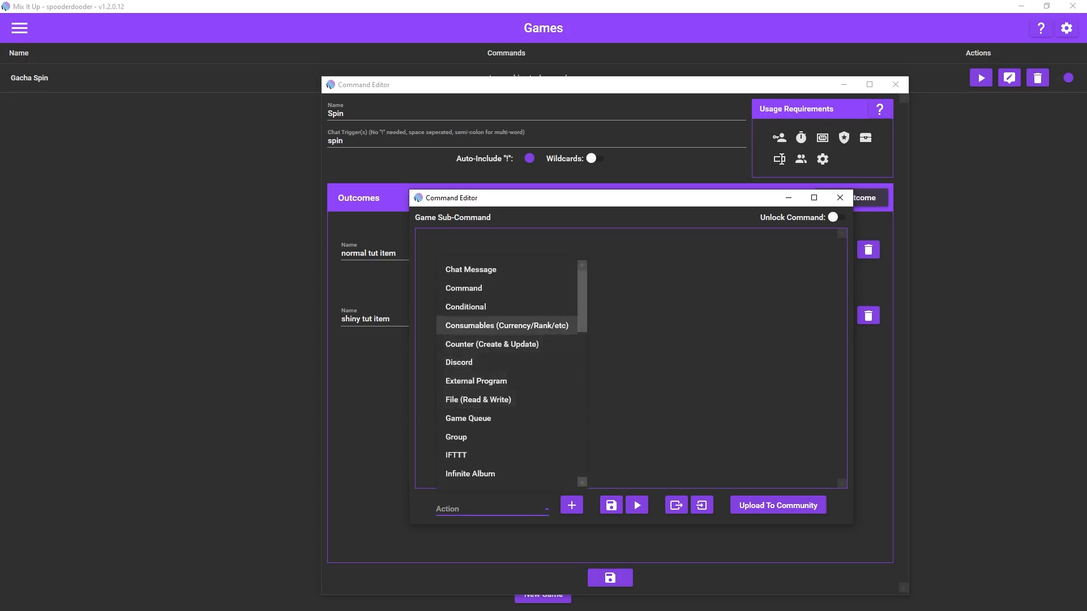
click(487, 288)
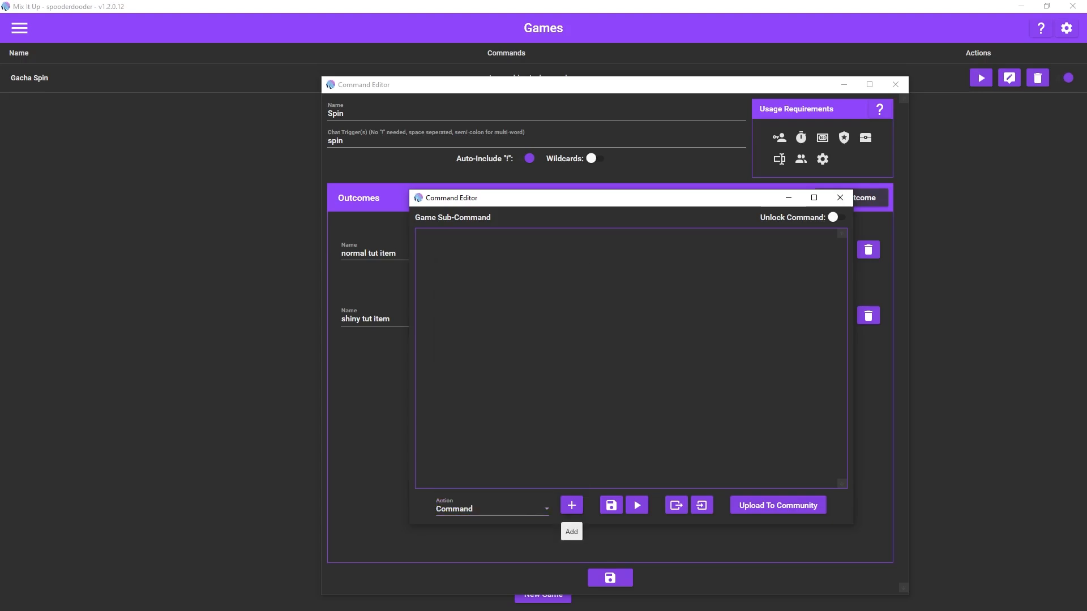
click(572, 506)
click(540, 312)
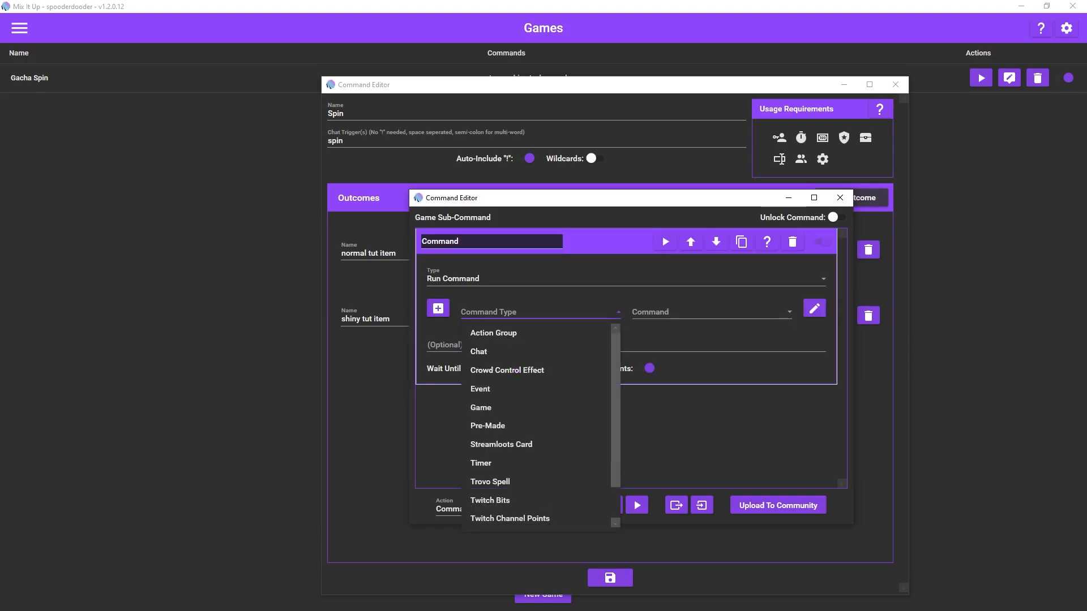
click(509, 352)
click(711, 312)
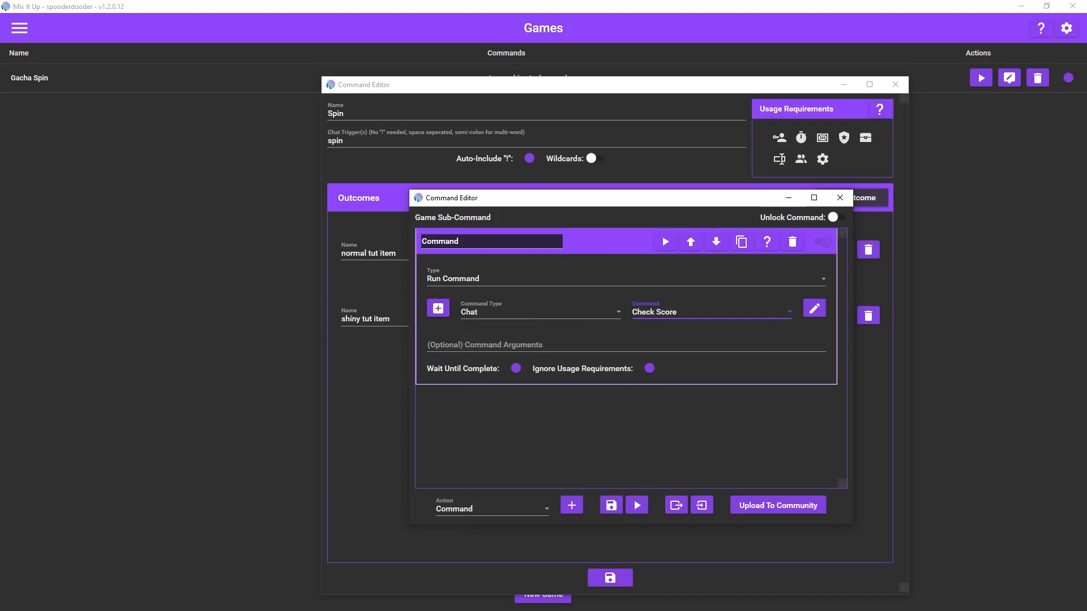
scroll(696, 431, down, 4)
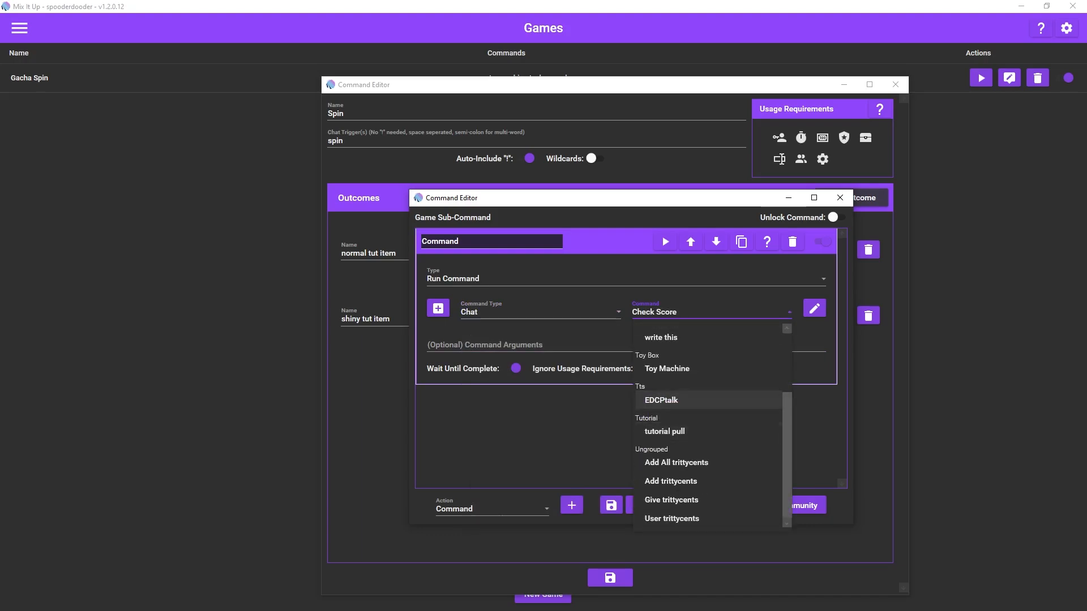
click(679, 431)
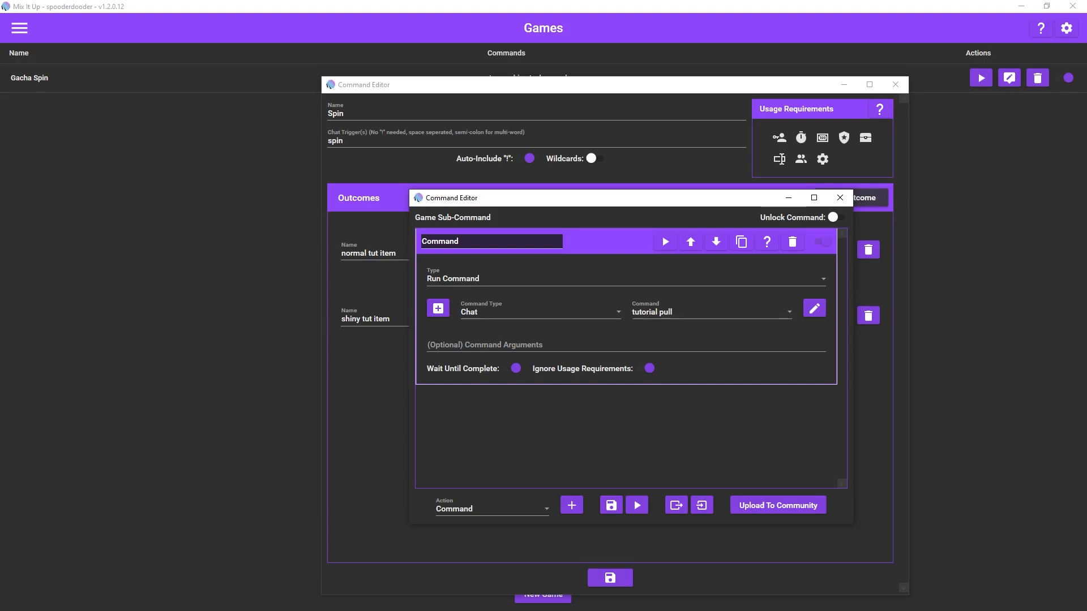
drag(645, 198, 611, 193)
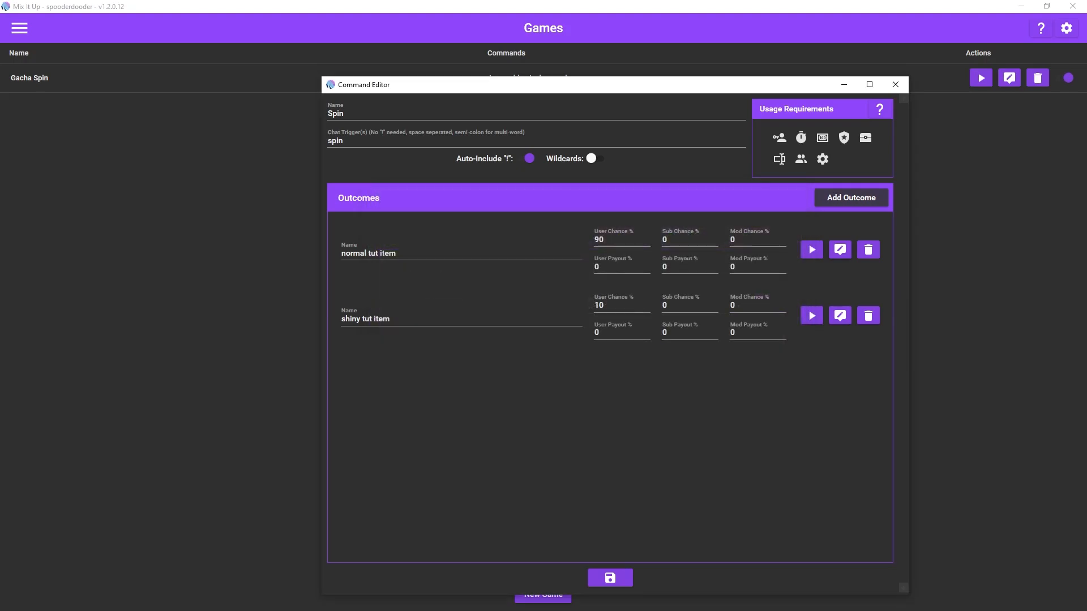
Step: Replace the default Chat Message action in the shiny tut item outcome with a Command action
click(840, 316)
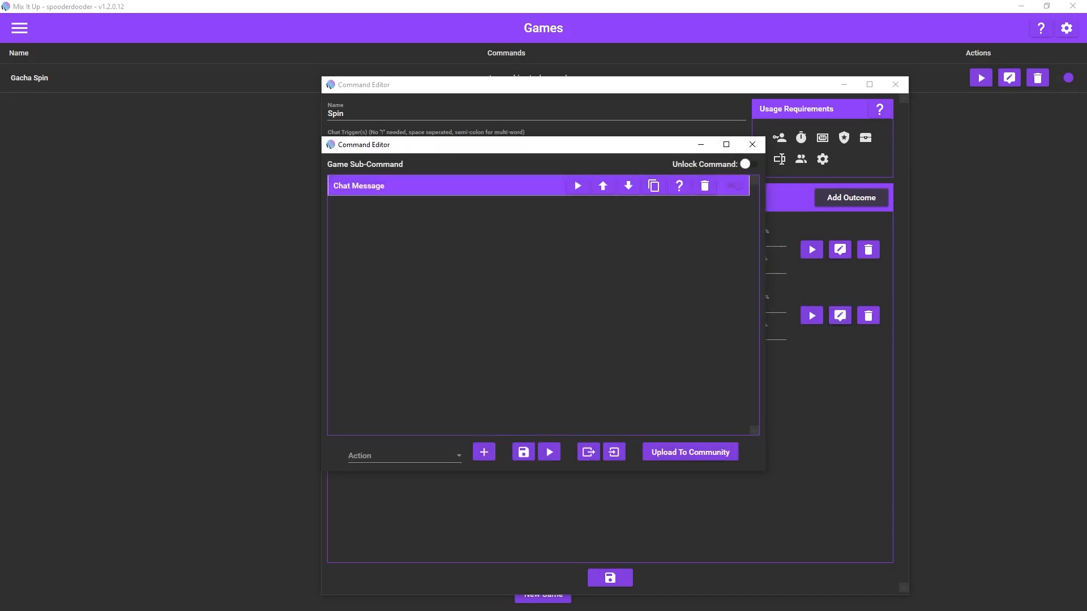
click(704, 185)
click(404, 456)
scroll(419, 365, down, 1)
scroll(419, 365, up, 1)
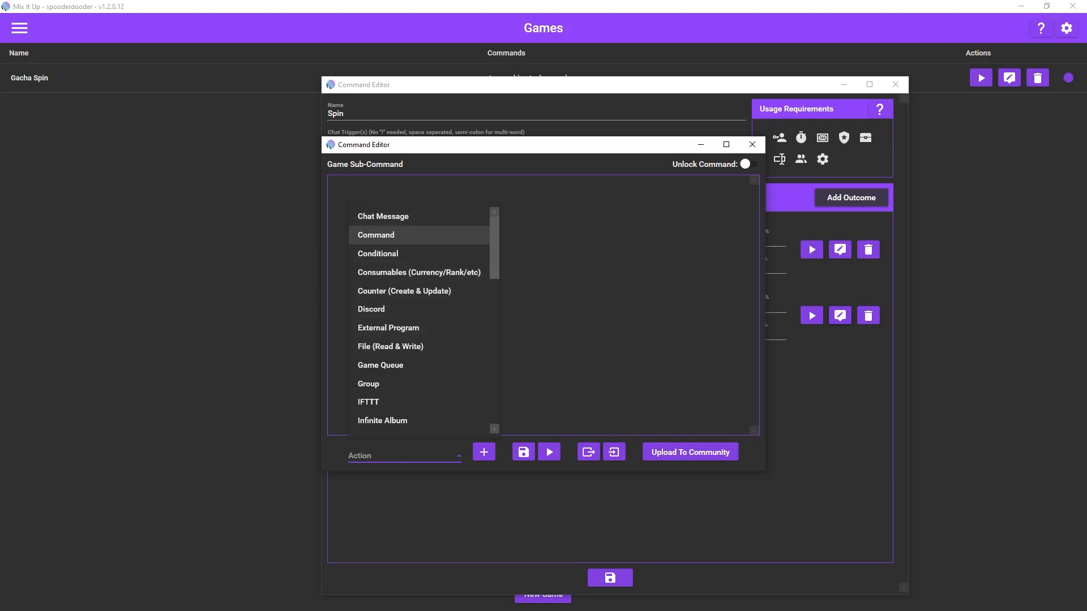
click(416, 234)
click(484, 451)
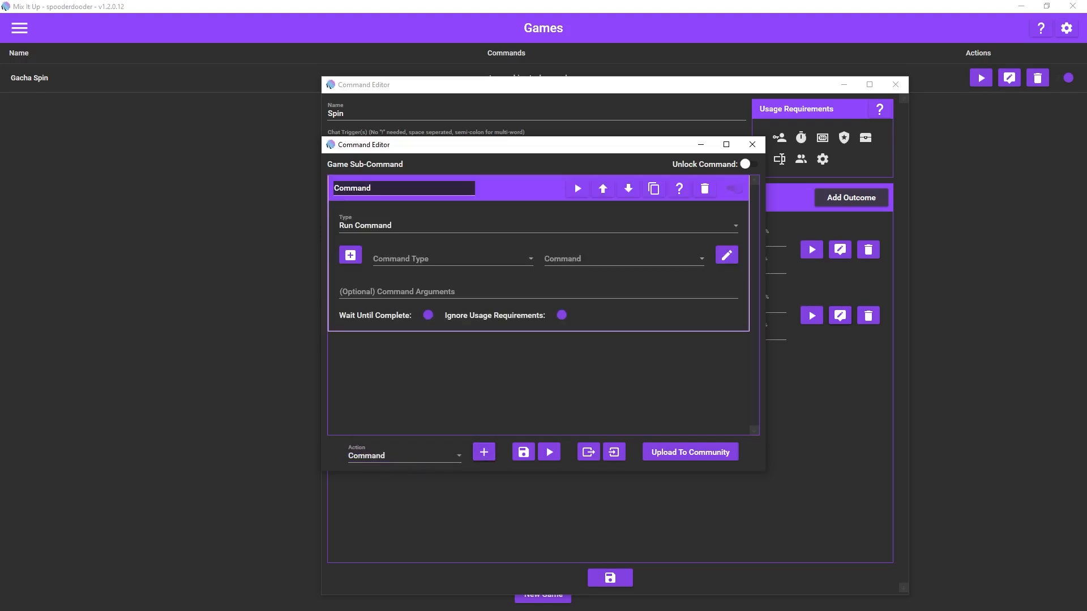
drag(591, 148, 619, 198)
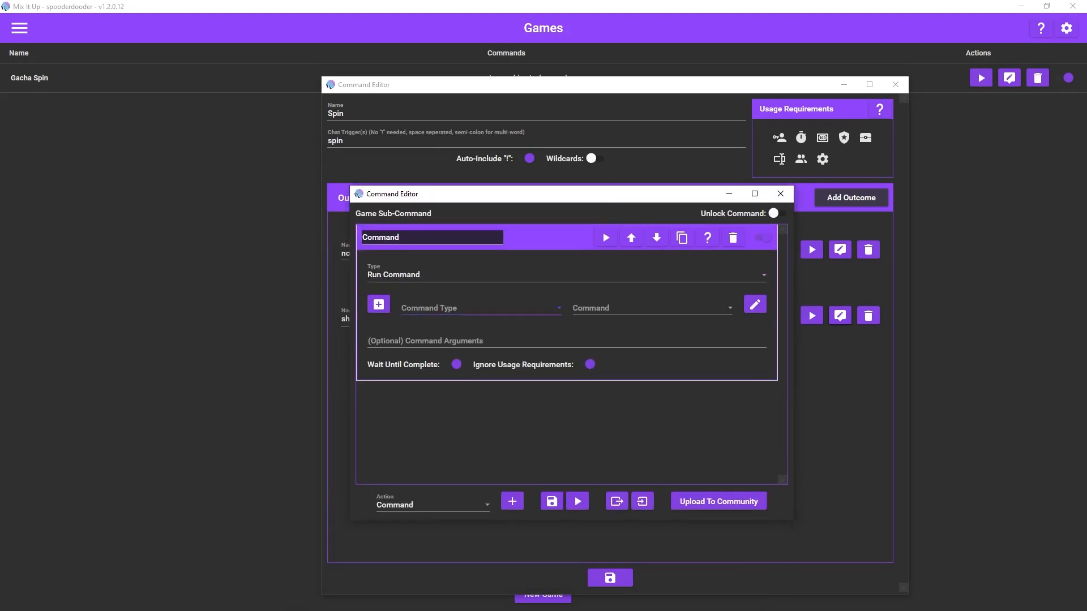
Step: Set the shiny outcome's Command action to run the action group "shiny tut item" and save the sub-command
click(480, 308)
click(433, 328)
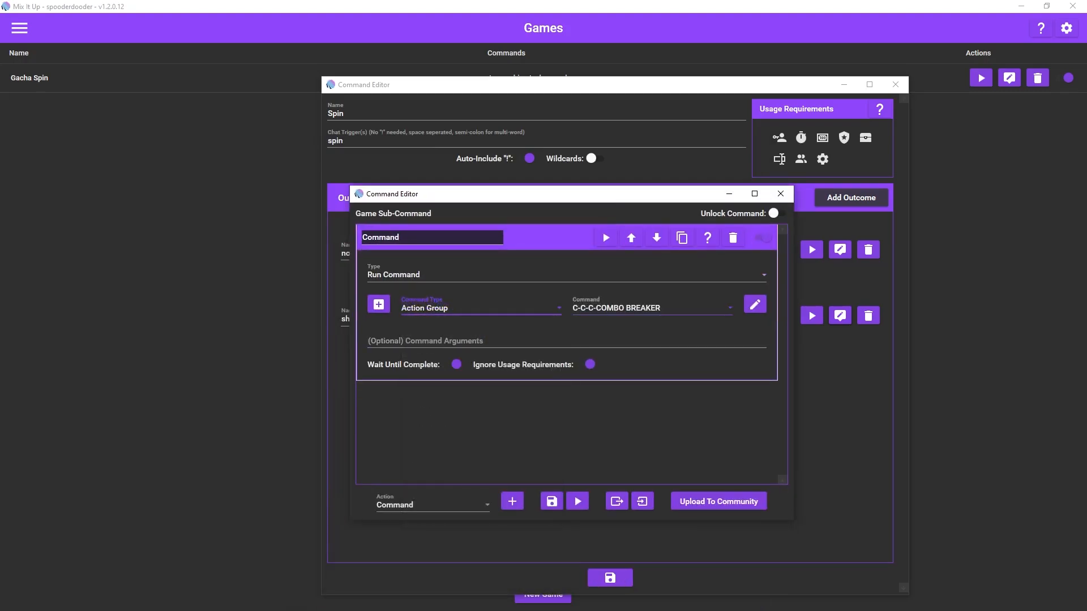
click(651, 308)
scroll(669, 478, down, 3)
scroll(673, 477, down, 5)
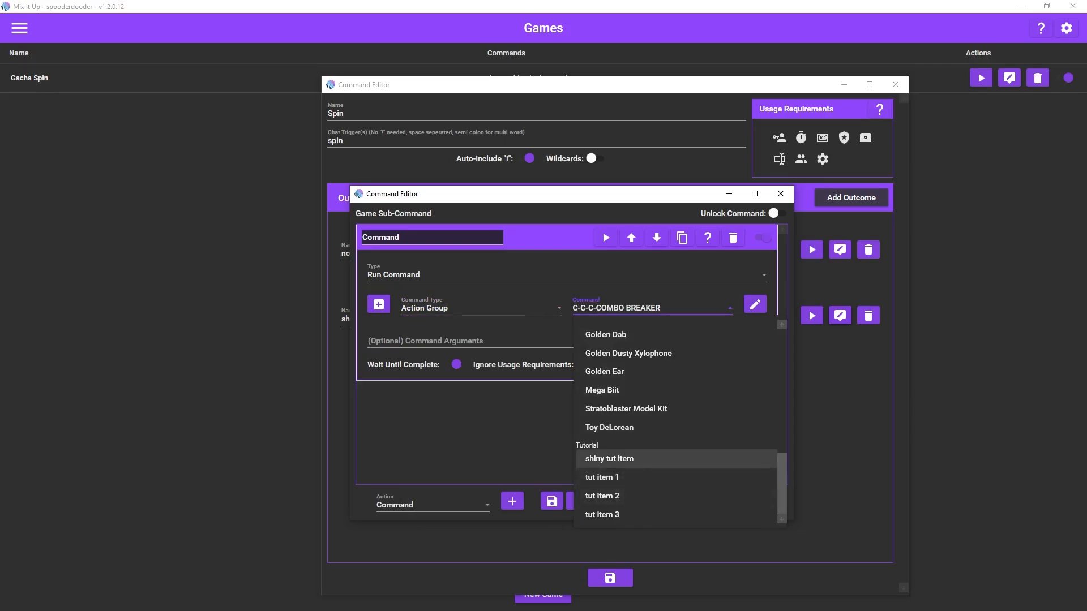
click(673, 458)
click(552, 502)
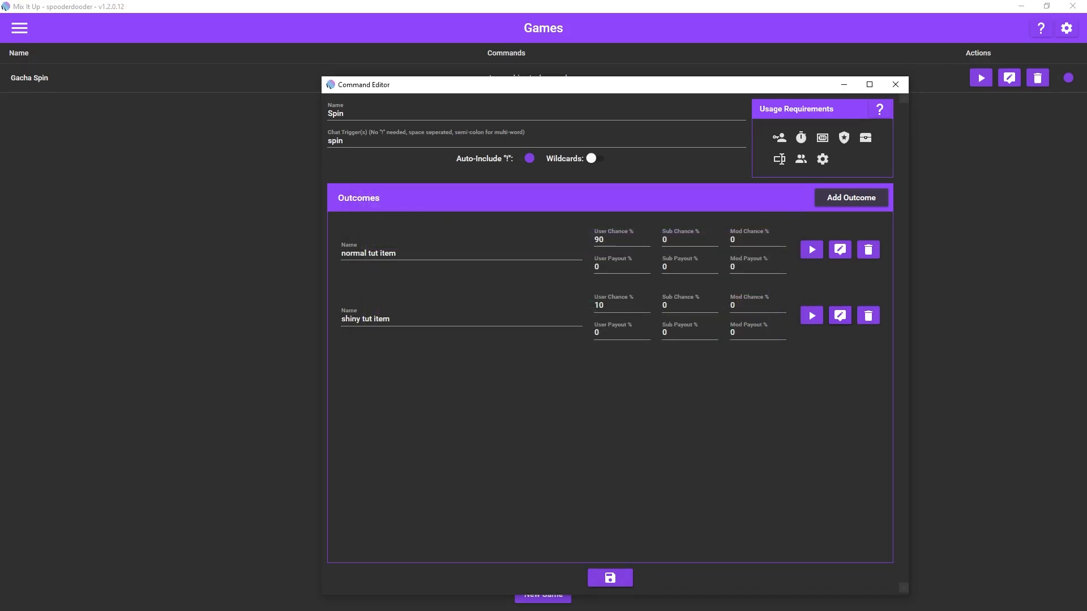
Step: Change the Spin game's chat trigger to "tutspin" and try to save the game
click(430, 140)
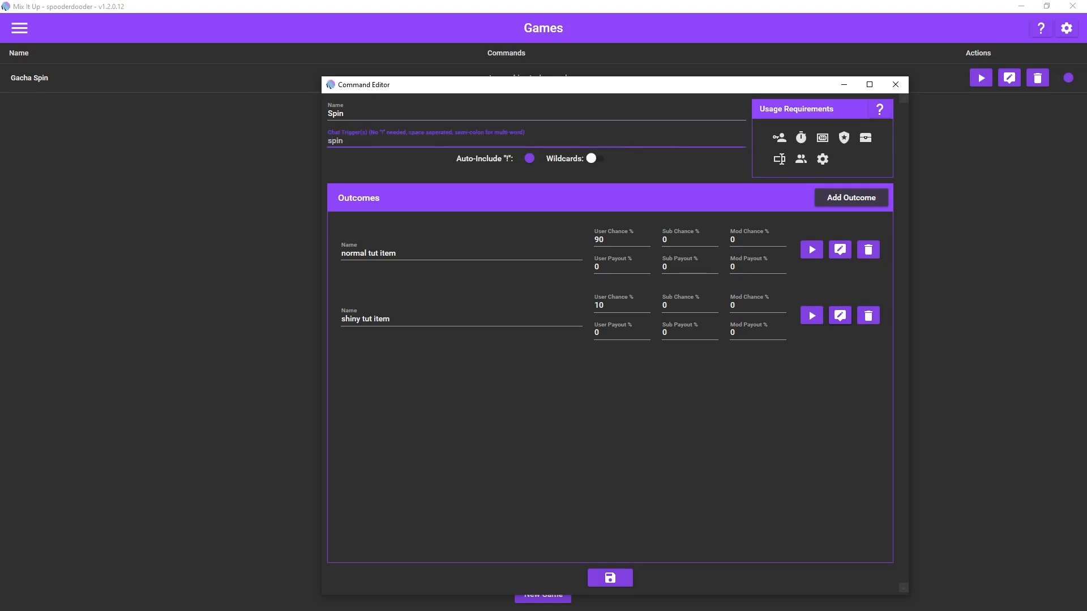
key(BackSpace)
key(BackSpace)
key(BackSpace)
key(BackSpace)
text(tutspin)
click(610, 578)
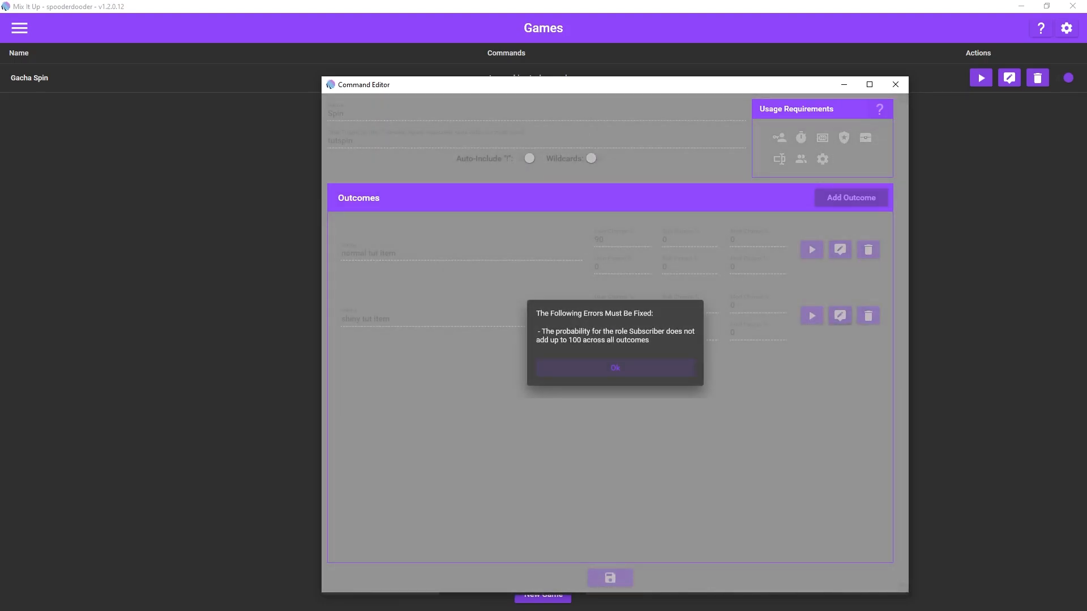
key(Return)
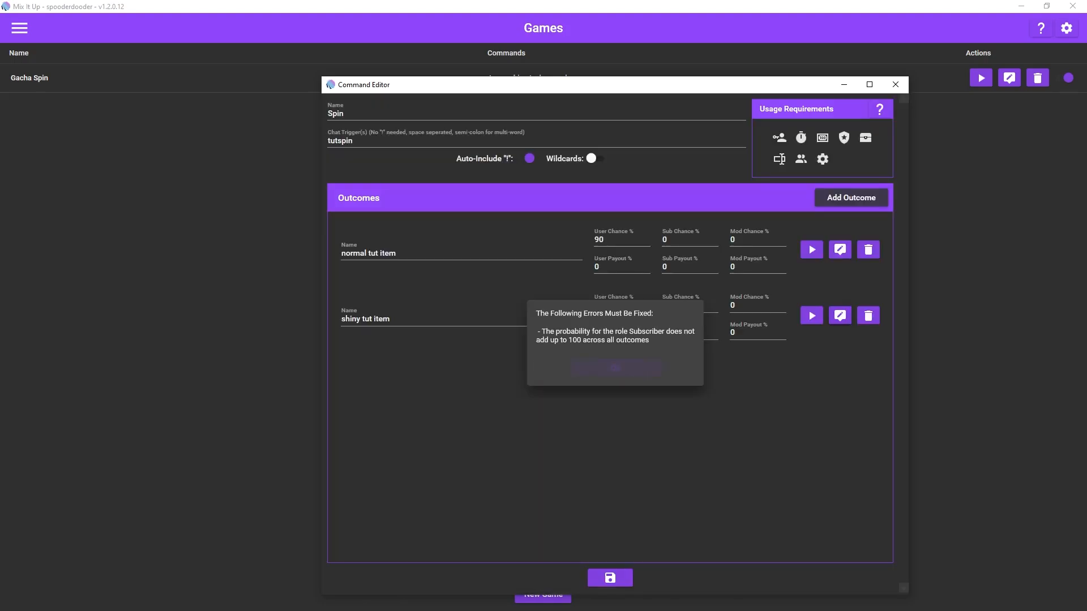
Step: Set the sub chance to 90% for the normal tut item outcome and 10% for the shiny tut item outcome
click(689, 240)
key(BackSpace)
text(90)
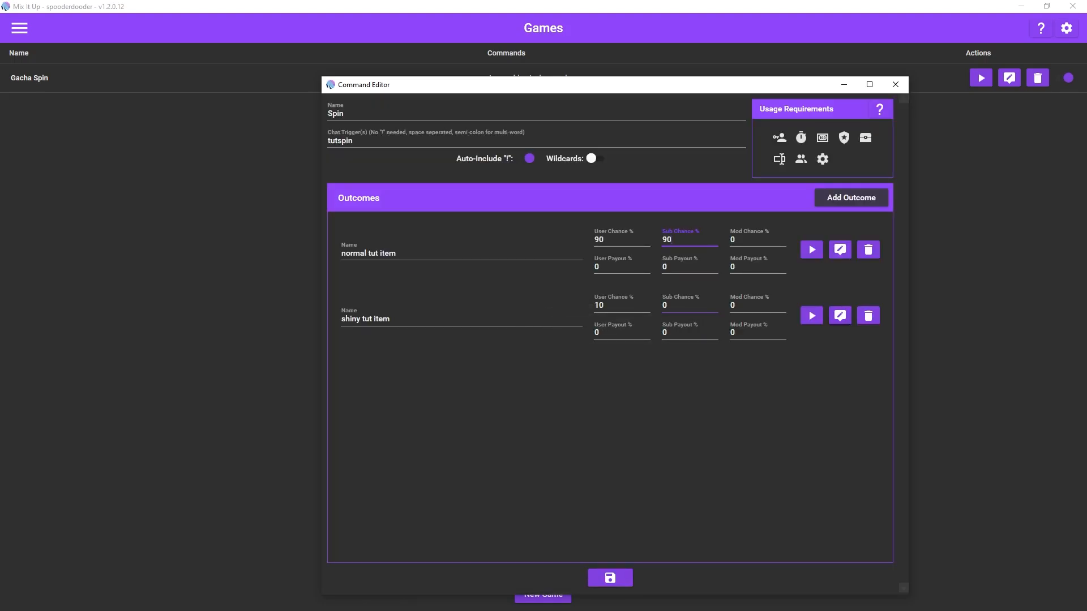
click(686, 306)
text(10)
Step: Set the mod chance to 90% for the normal outcome and 10% for the shiny outcome, and save the game
click(756, 240)
text(90)
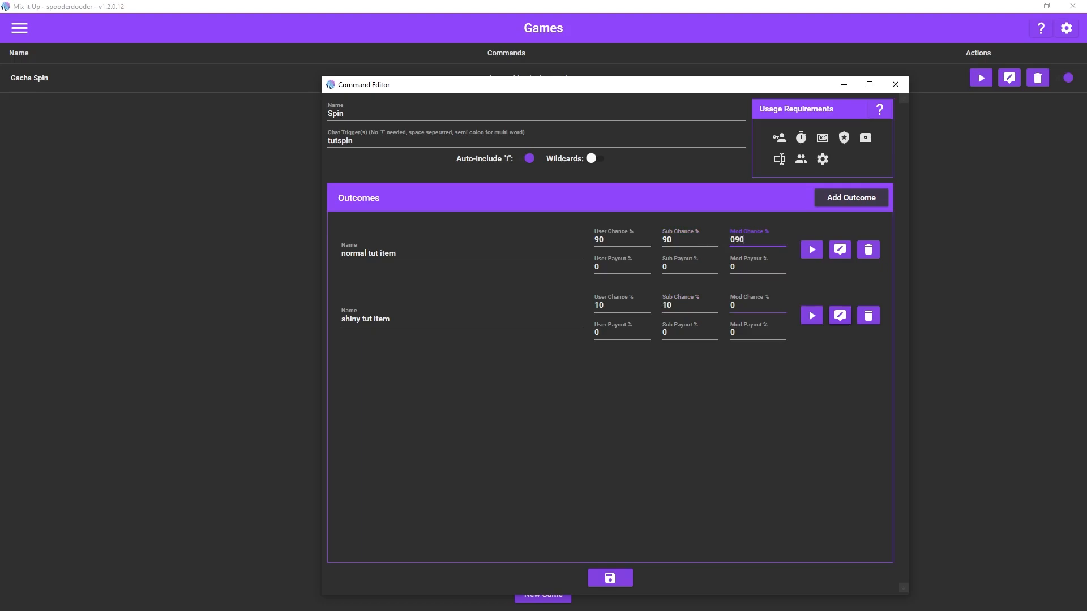
click(755, 306)
text(10)
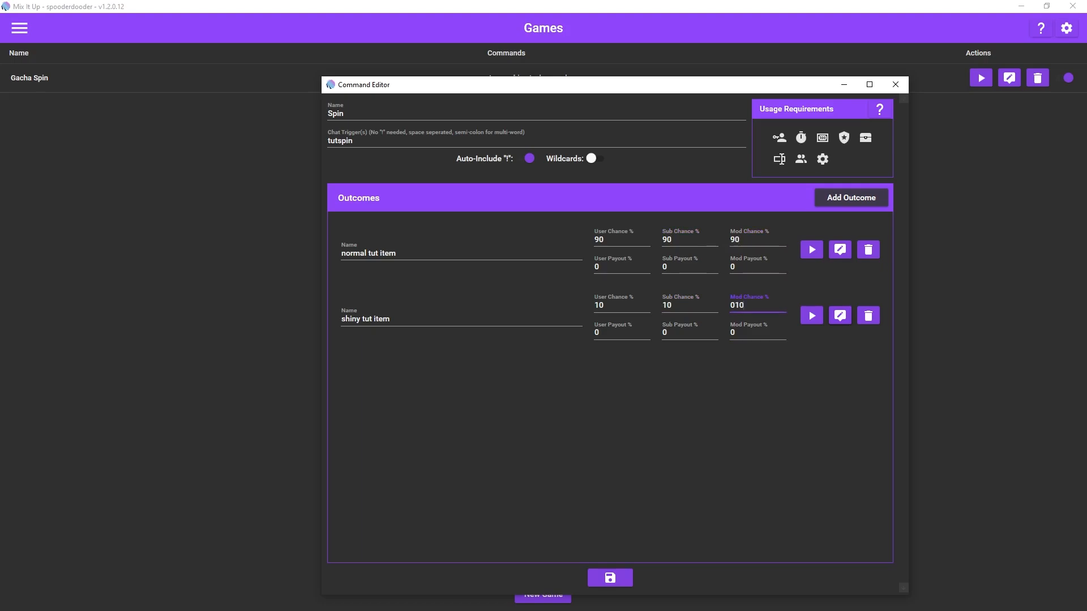
click(756, 396)
click(610, 578)
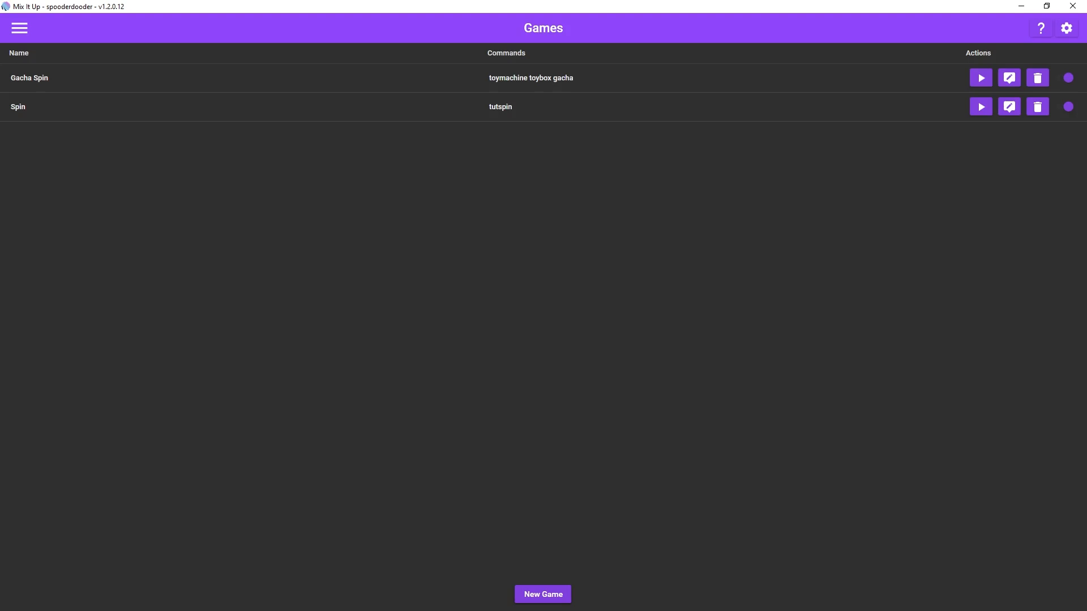
Step: Open the existing Gacha Spin game, review its outcome chances, and open the Shiny Gacha outcome's command
click(239, 78)
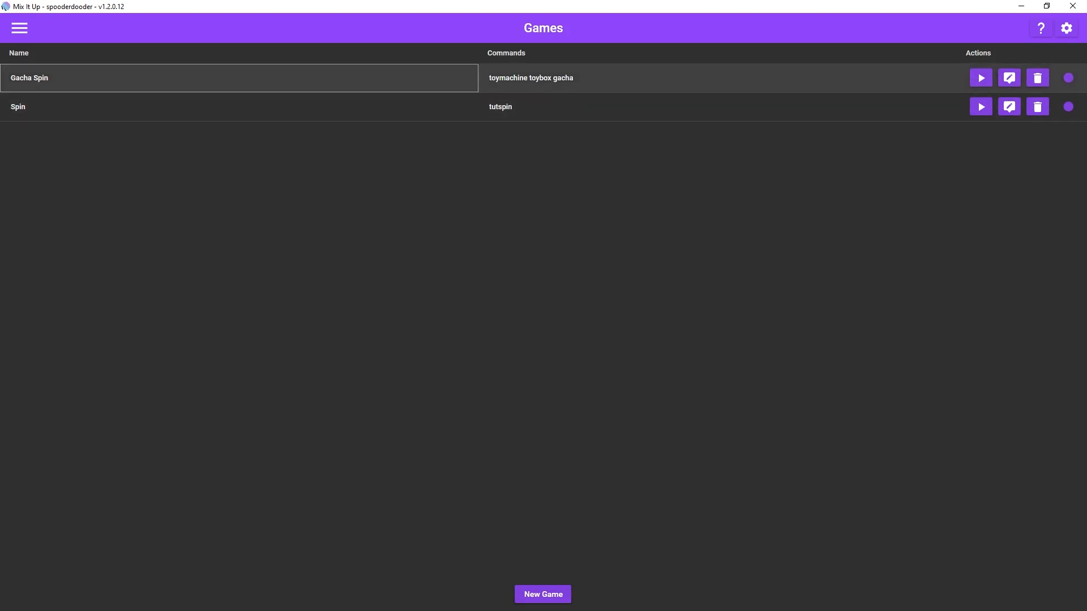
click(1009, 78)
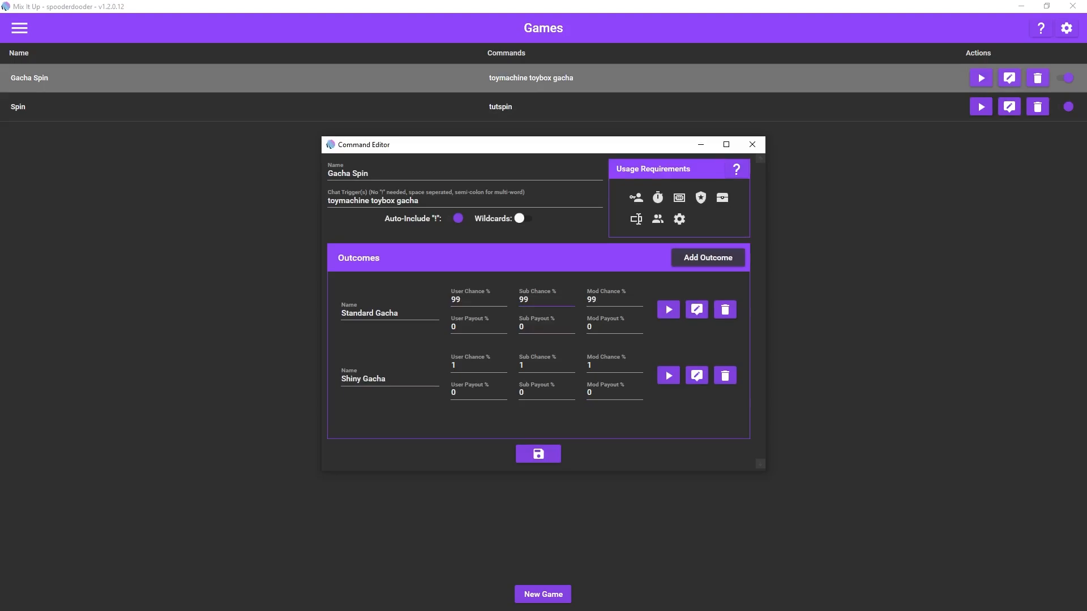
click(547, 300)
click(614, 300)
click(696, 375)
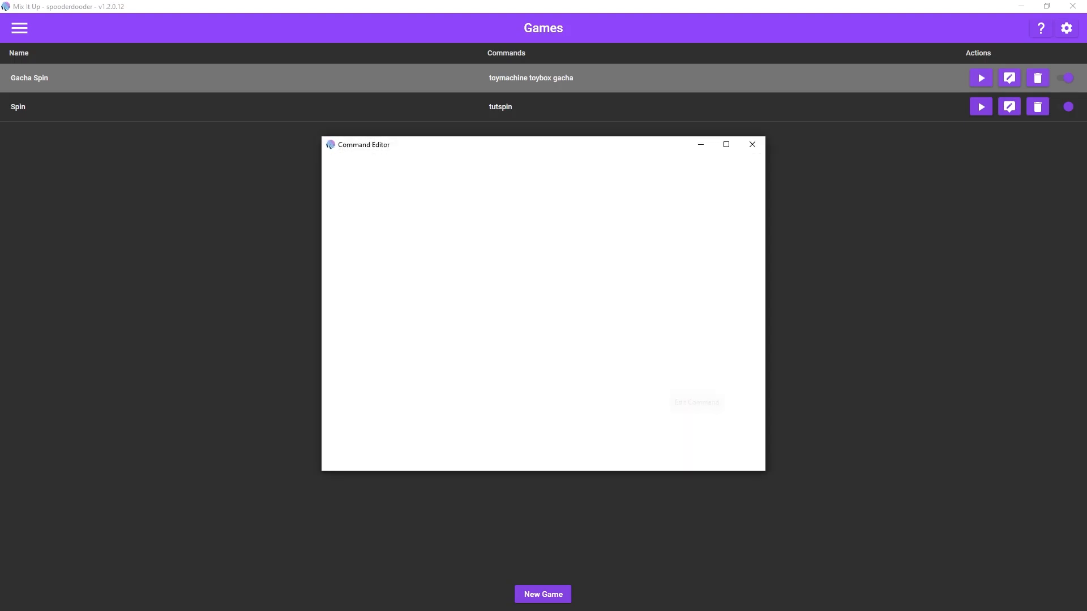
Step: Examine the Shiny Gacha command's Conditional action, including its clause and nested Command action
click(419, 186)
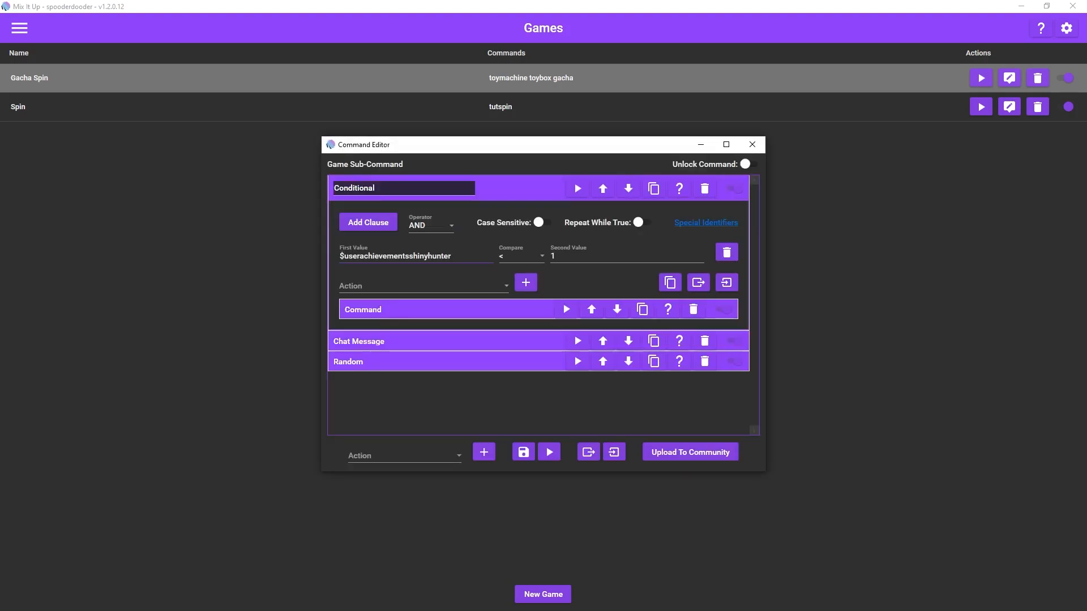
click(460, 256)
click(430, 309)
scroll(543, 305, down, 1)
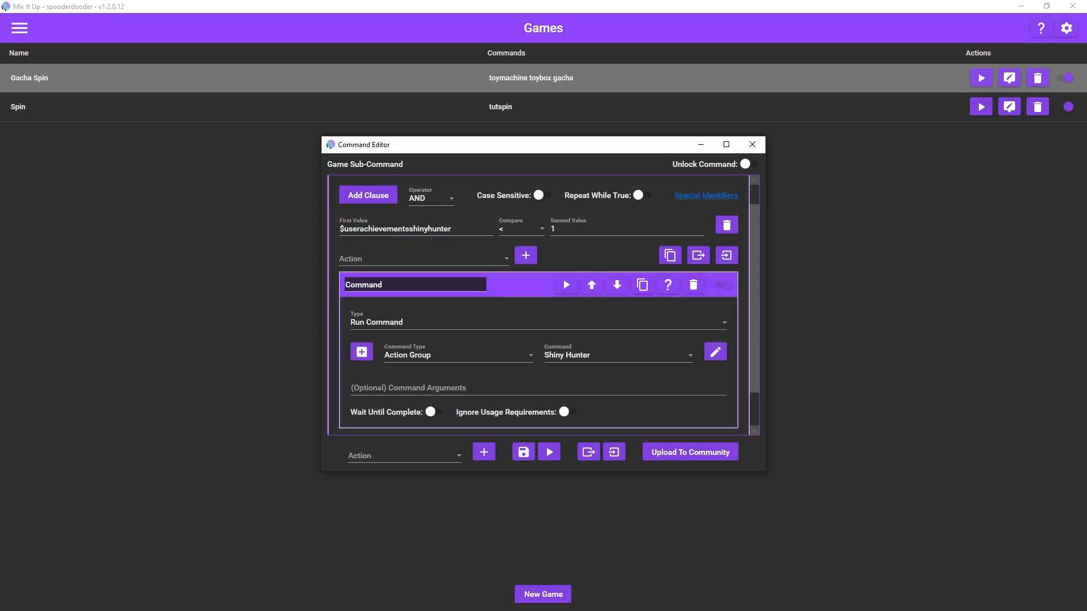
click(516, 285)
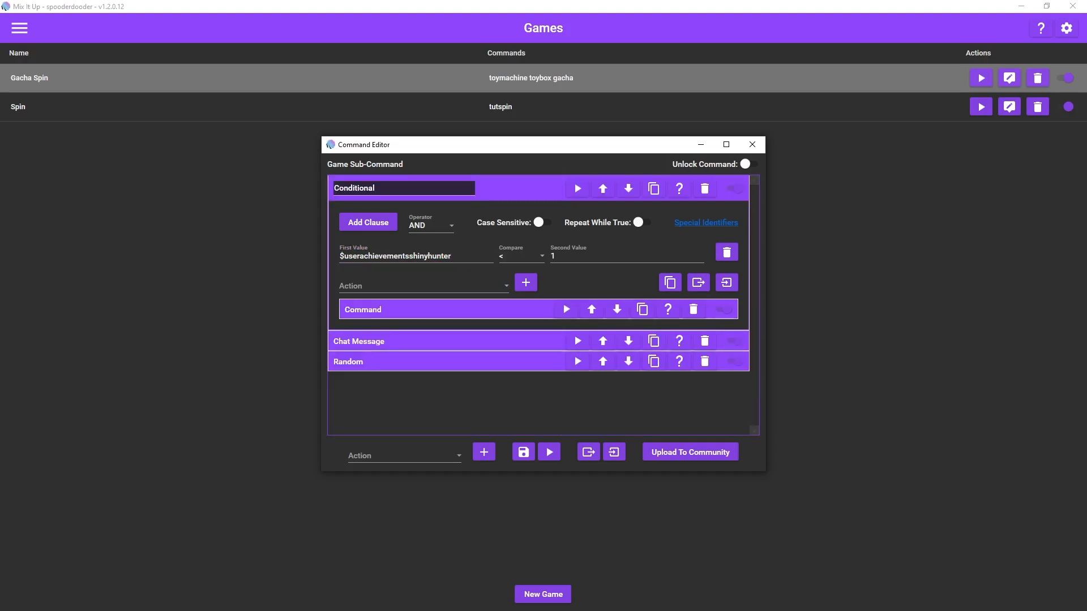
click(516, 188)
Step: Examine the Chat Message action and the commands nested in the Random action of the Shiny Gacha outcome
click(509, 206)
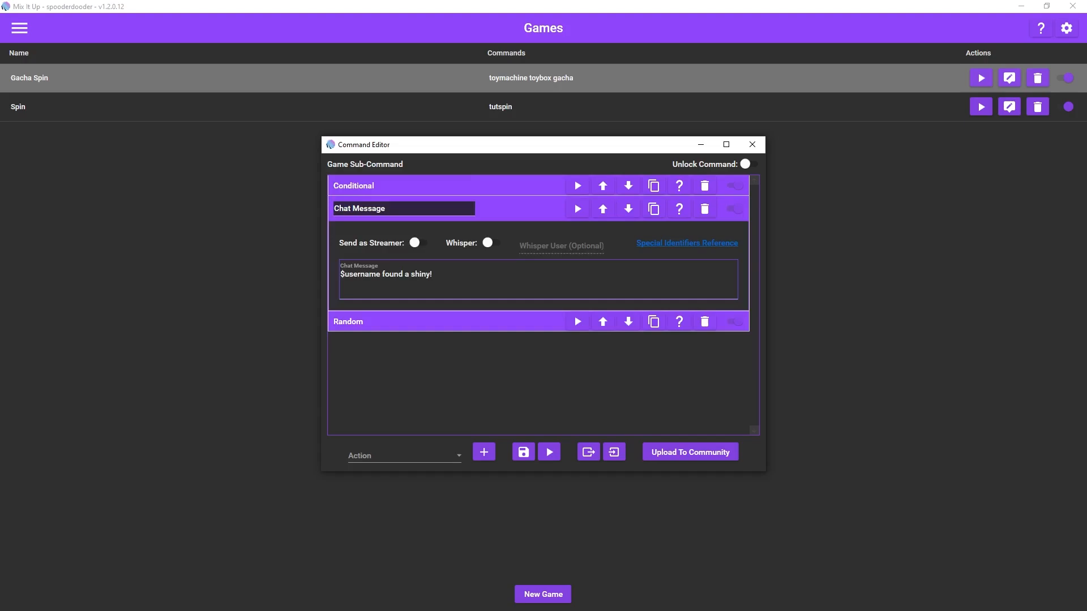
click(511, 208)
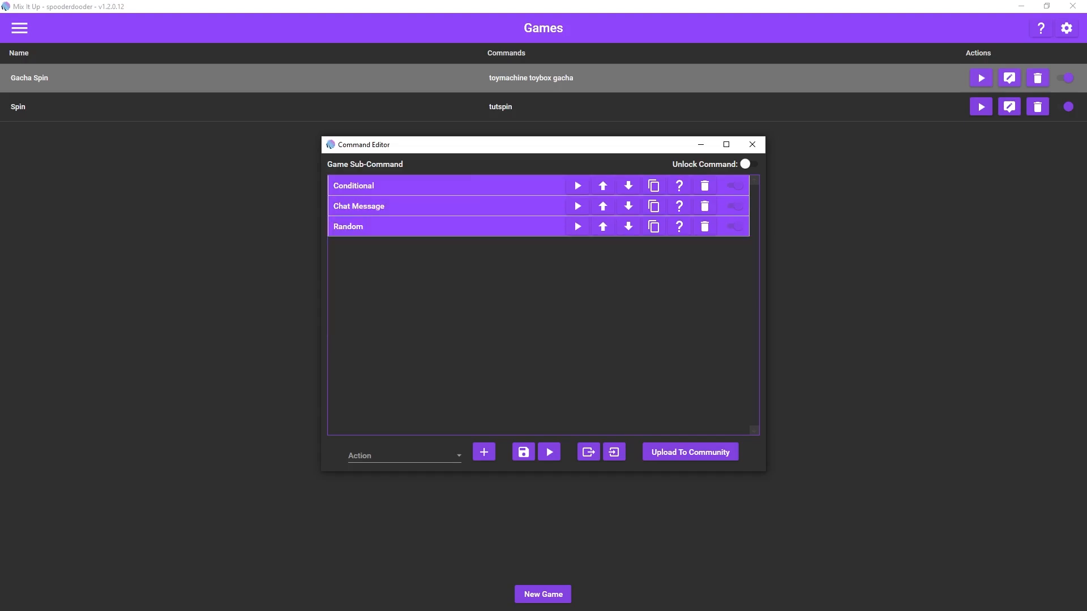
click(512, 227)
click(511, 328)
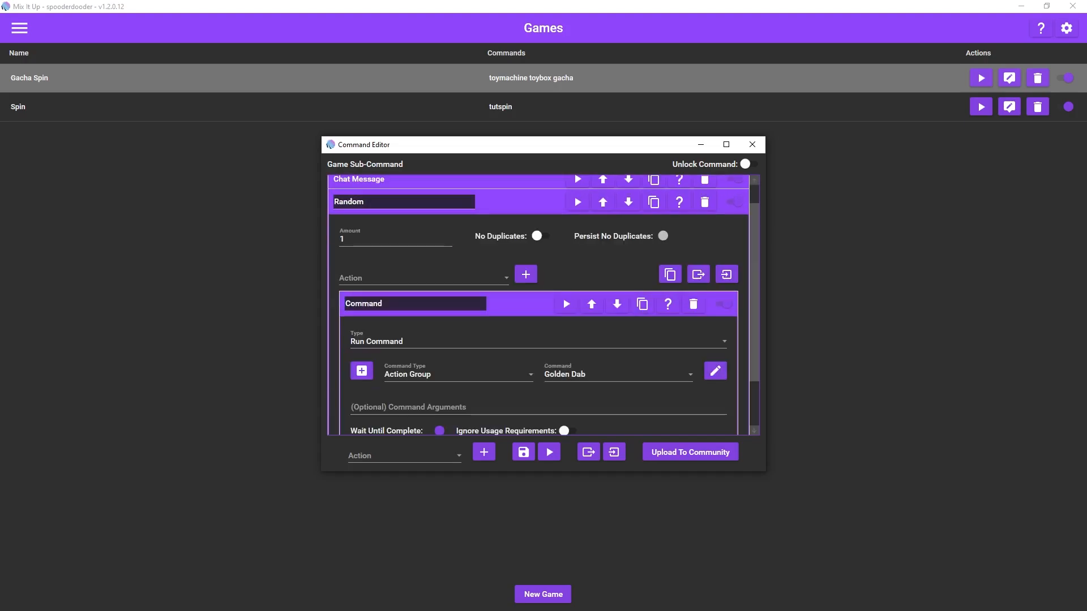
scroll(511, 351, down, 3)
click(512, 393)
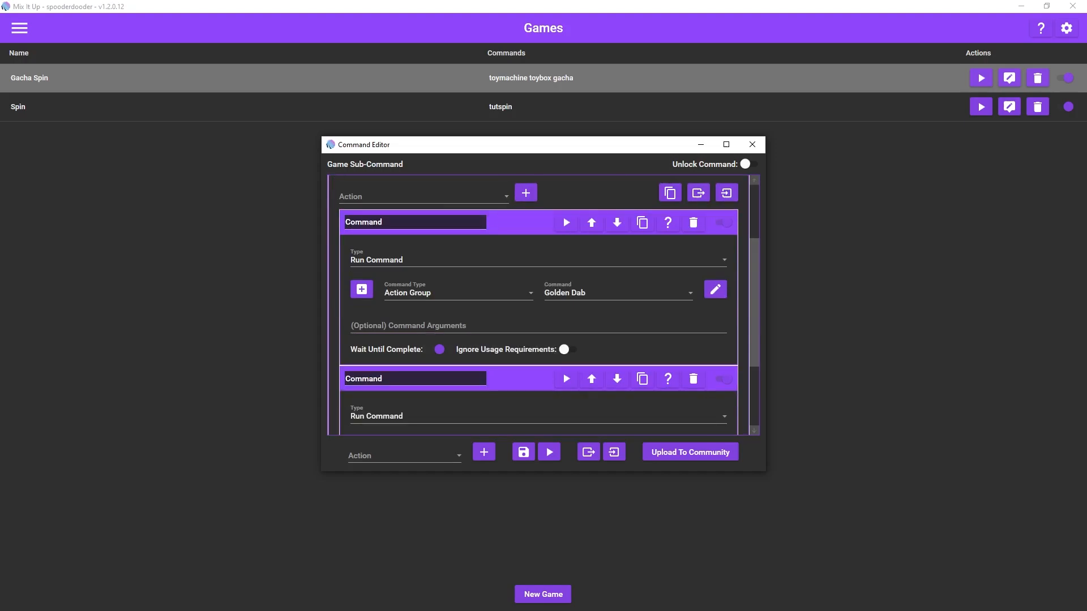
Step: Review the remaining Golden item commands in the Random action and save the Shiny Gacha outcome's command
scroll(512, 378, down, 4)
click(512, 424)
scroll(512, 419, down, 5)
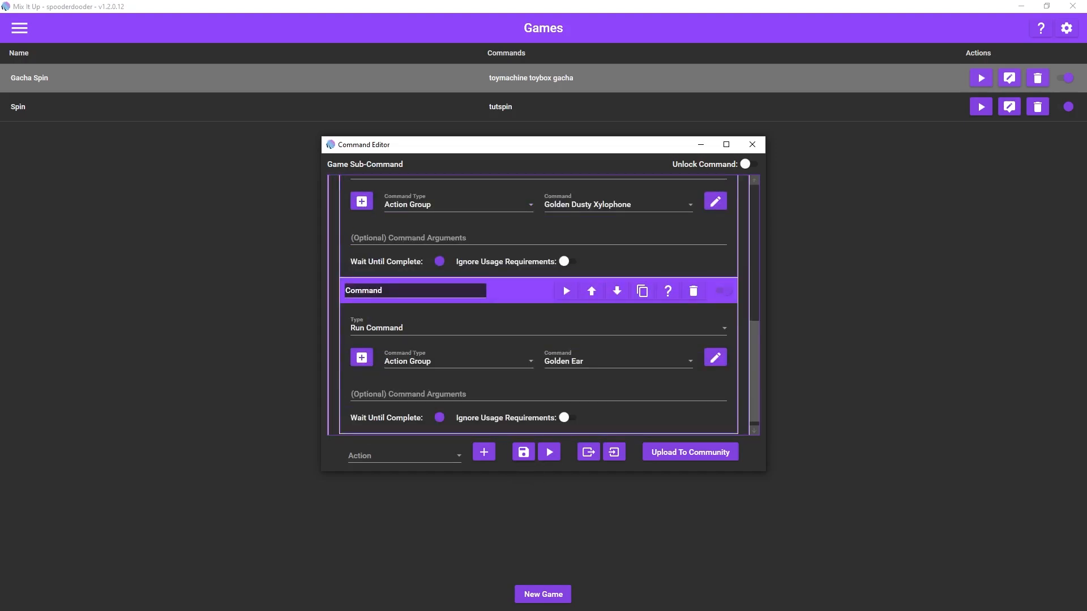
click(523, 451)
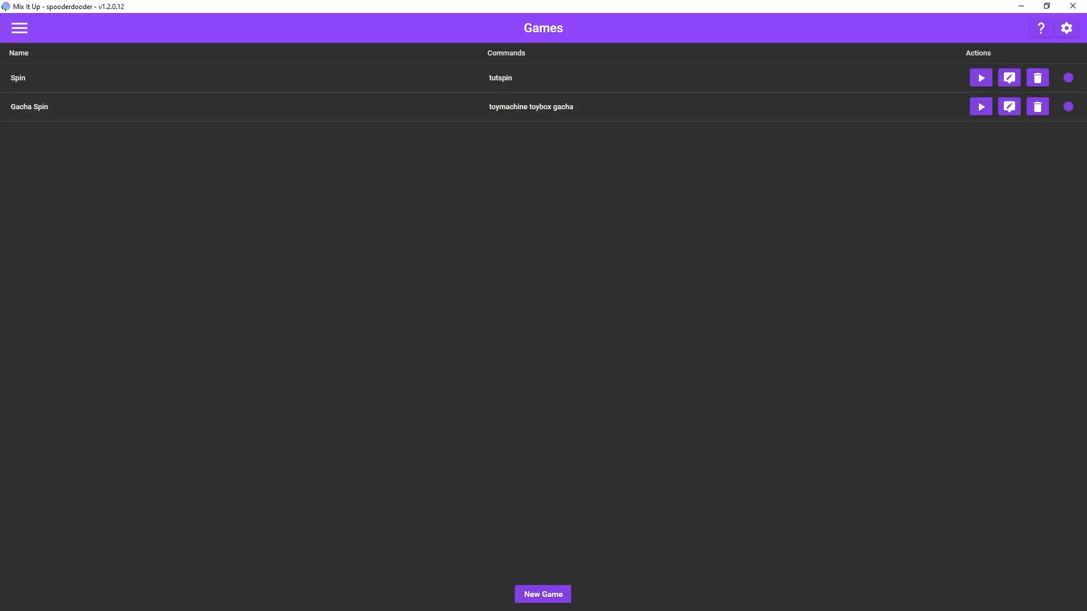
Step: Go to the action groups, expand the Toy Box group and open the Action Figure of Bug Byte command
click(19, 28)
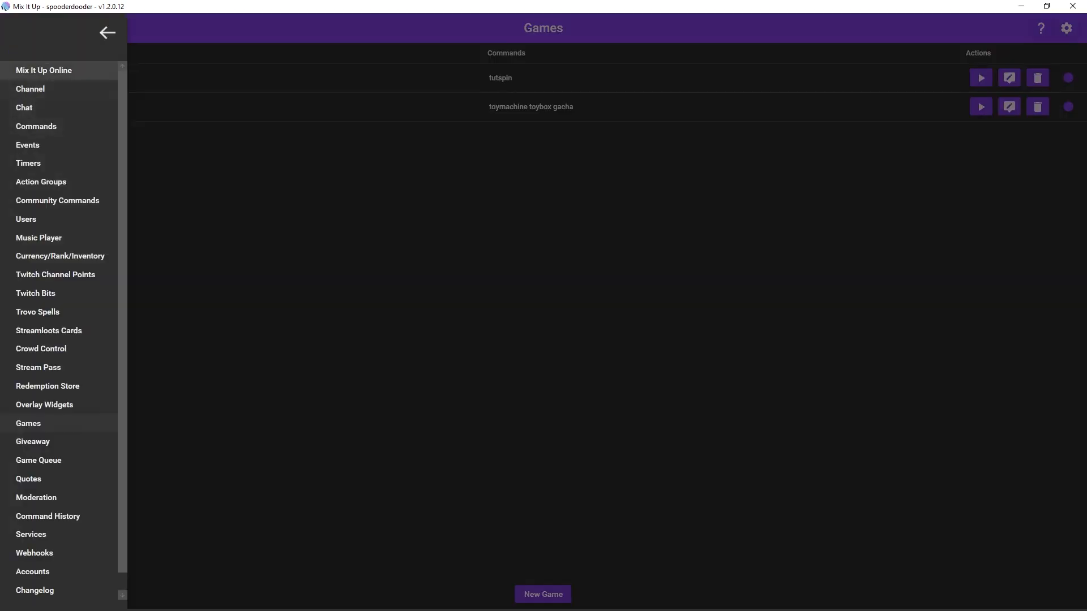
click(34, 182)
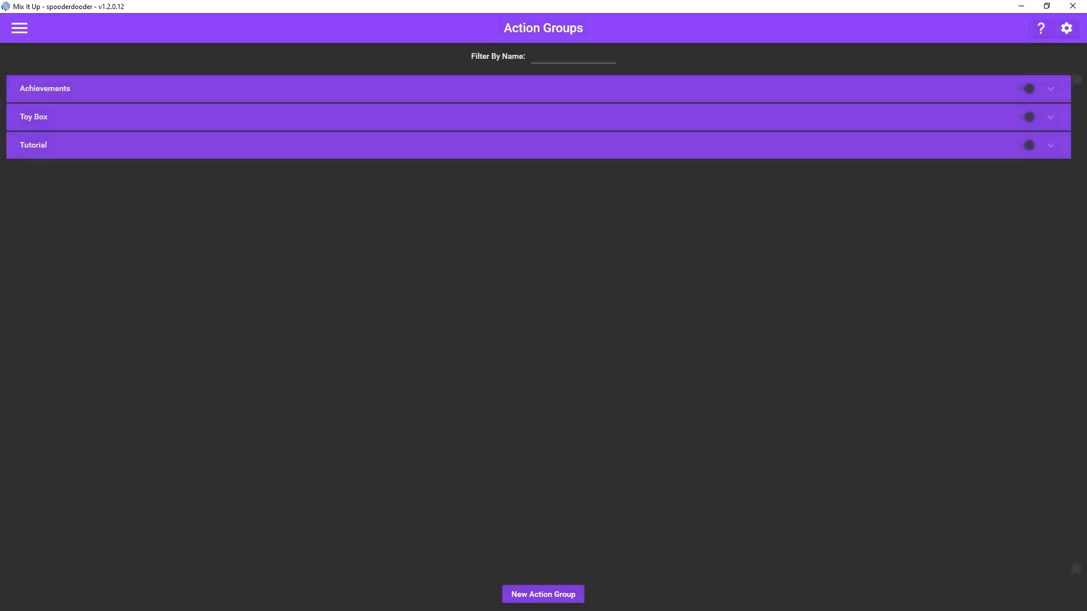
click(34, 117)
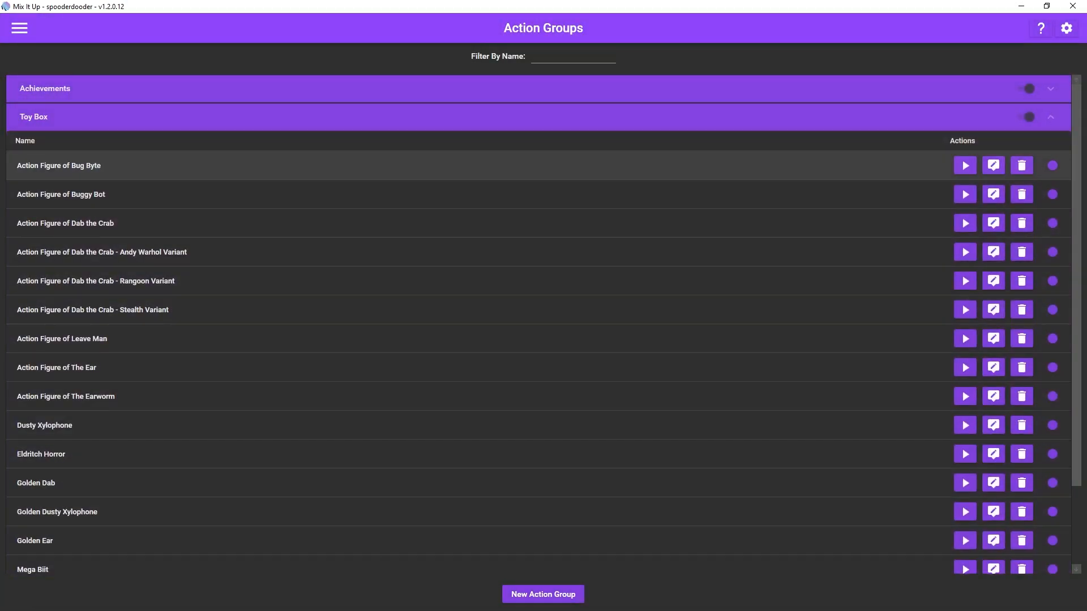
click(993, 165)
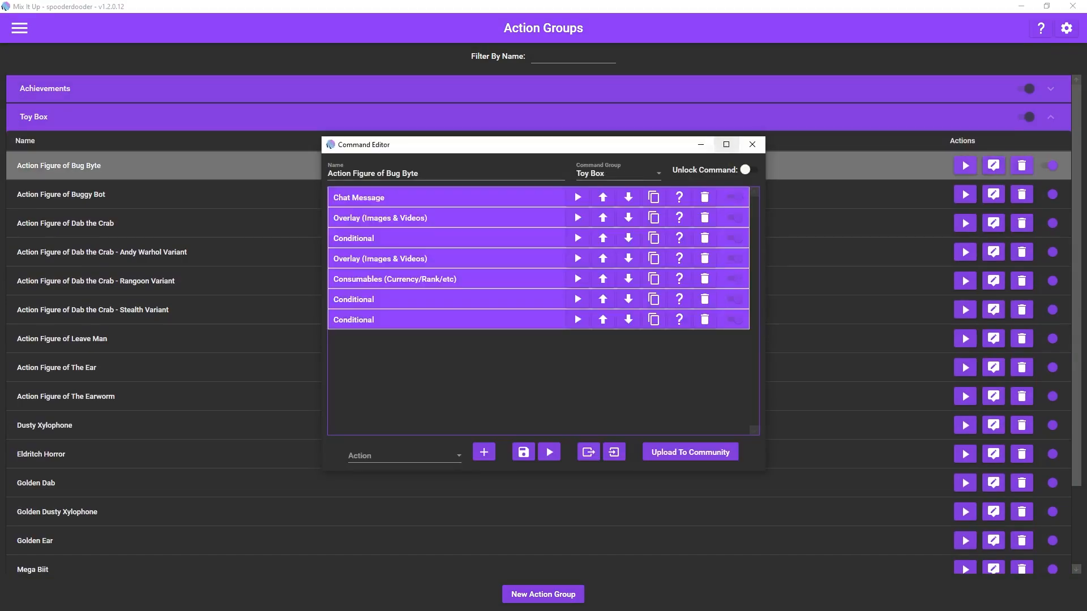
drag(625, 144, 625, 49)
Step: Examine the Bug Byte command's Chat Message action and the text Overlay action below it
click(362, 104)
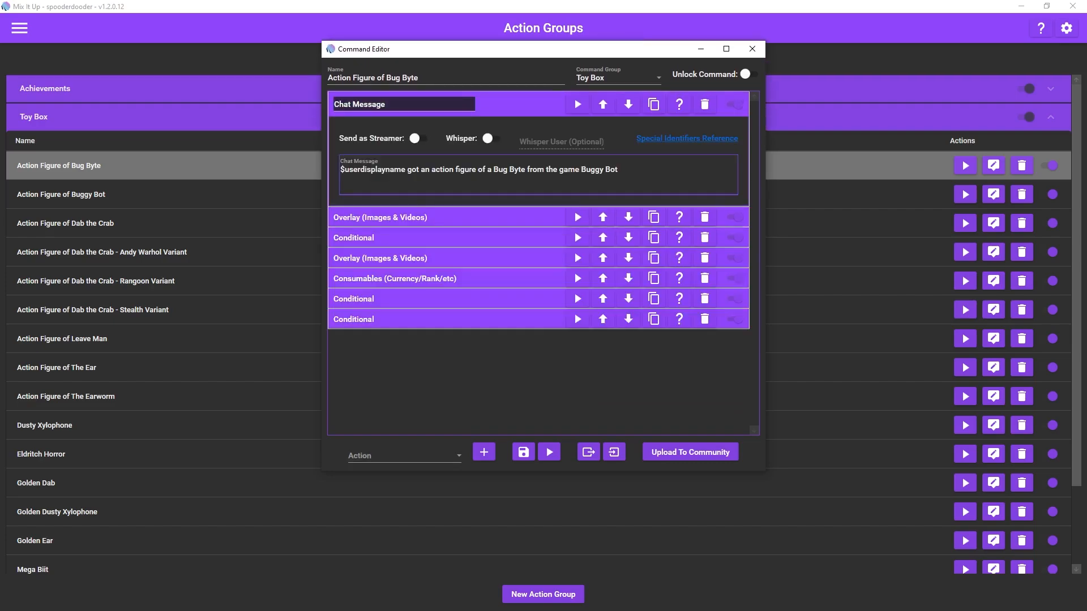
click(618, 170)
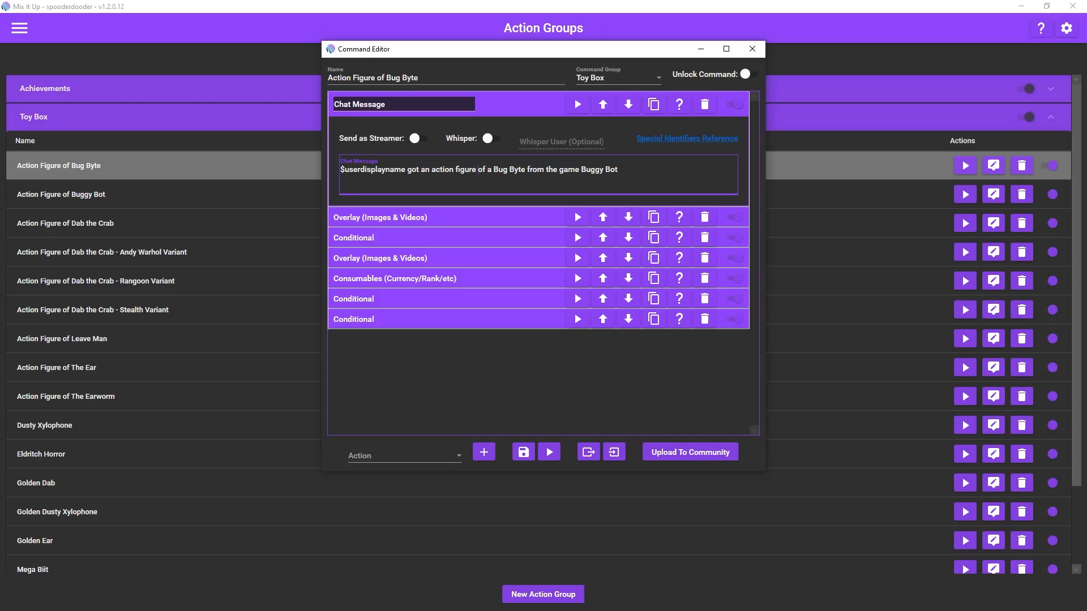
click(381, 217)
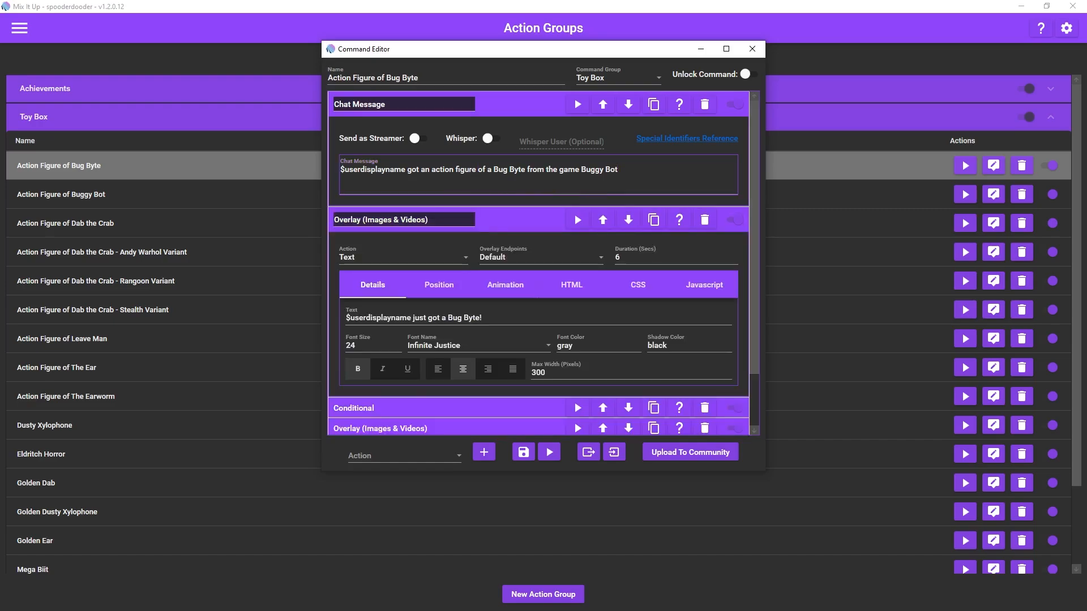
scroll(538, 263, down, 2)
Step: Examine the duplicate-check Conditional's clause and the image file path of its nested Overlay action
click(380, 353)
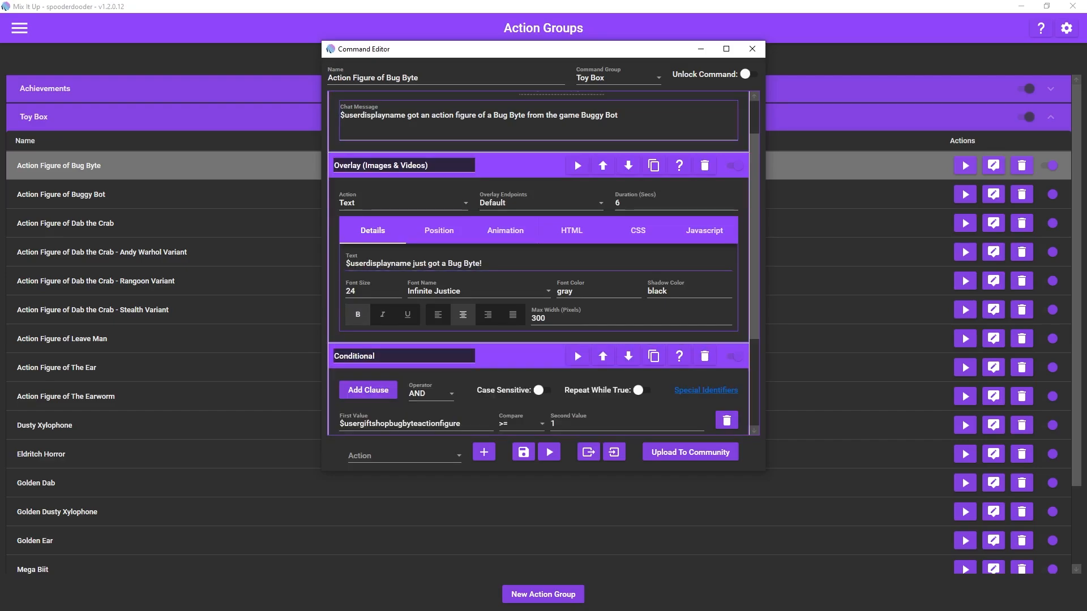
scroll(538, 263, down, 1)
scroll(544, 263, down, 4)
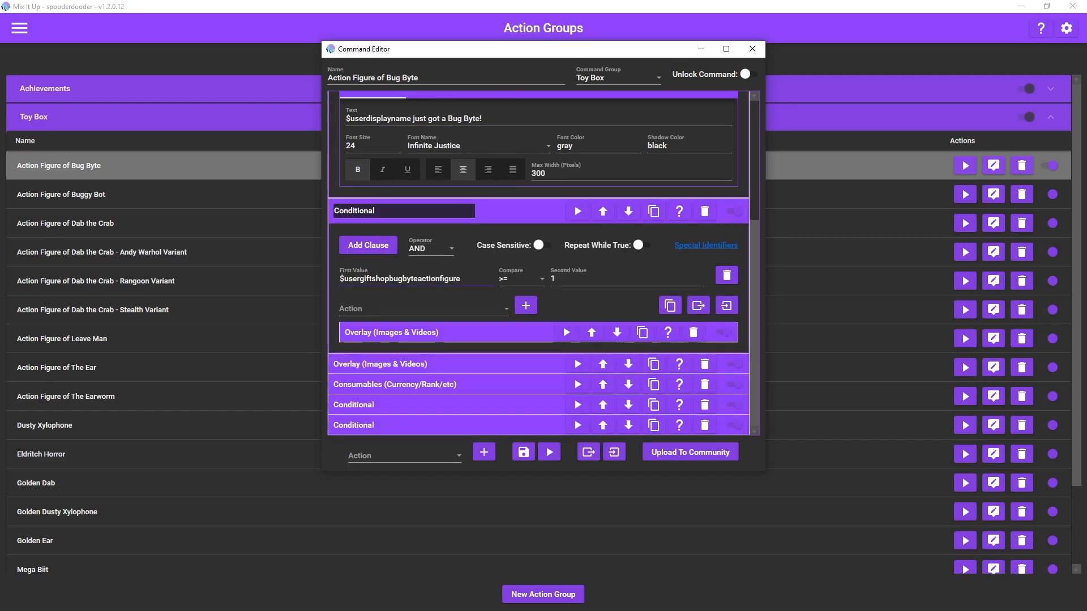
click(392, 333)
scroll(408, 334, down, 1)
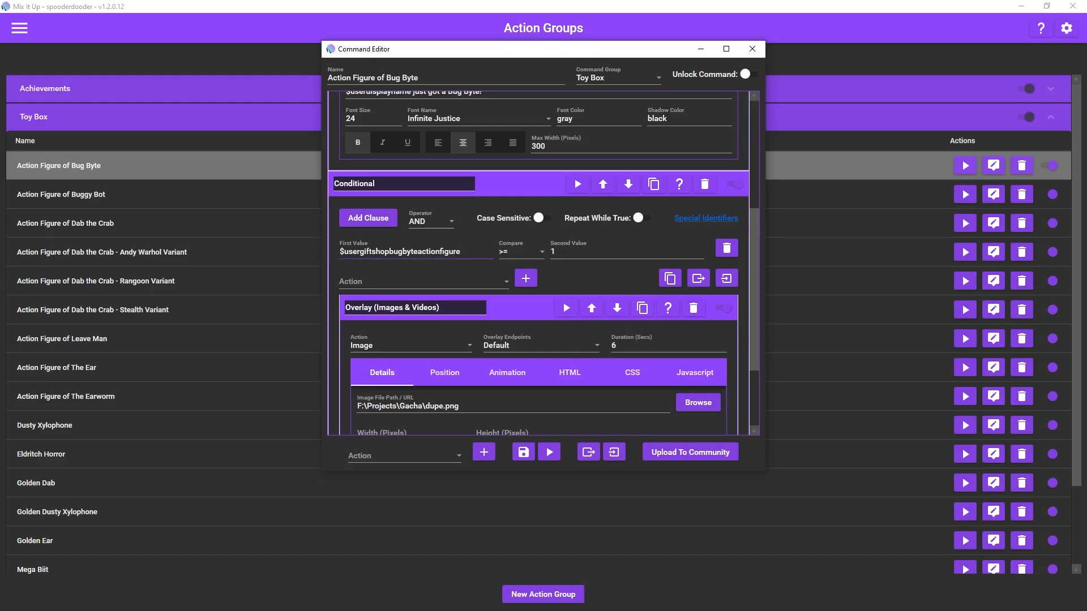
click(416, 252)
click(594, 252)
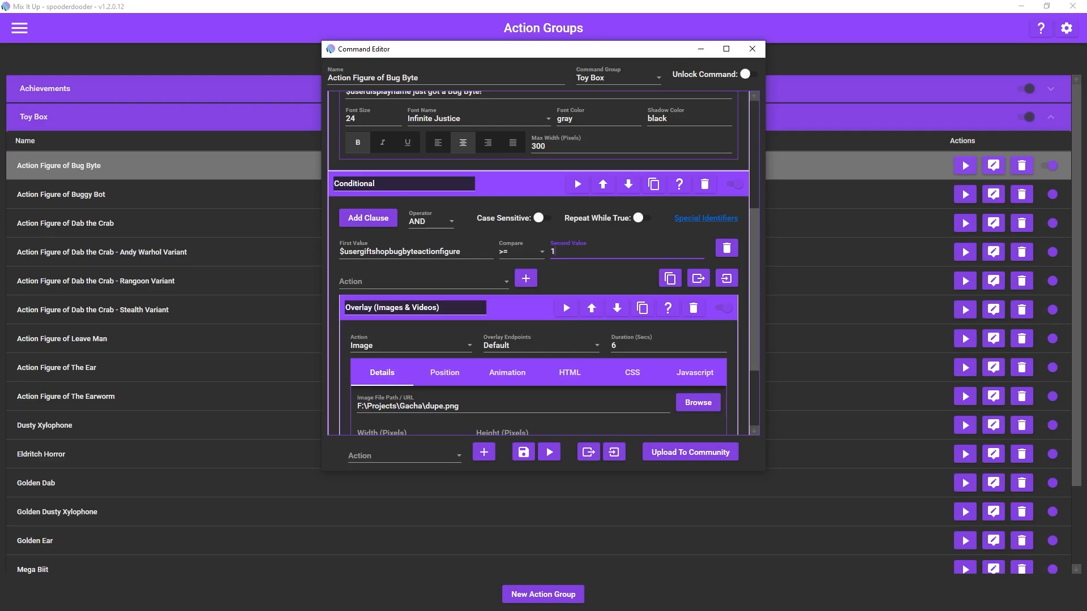
scroll(422, 283, down, 4)
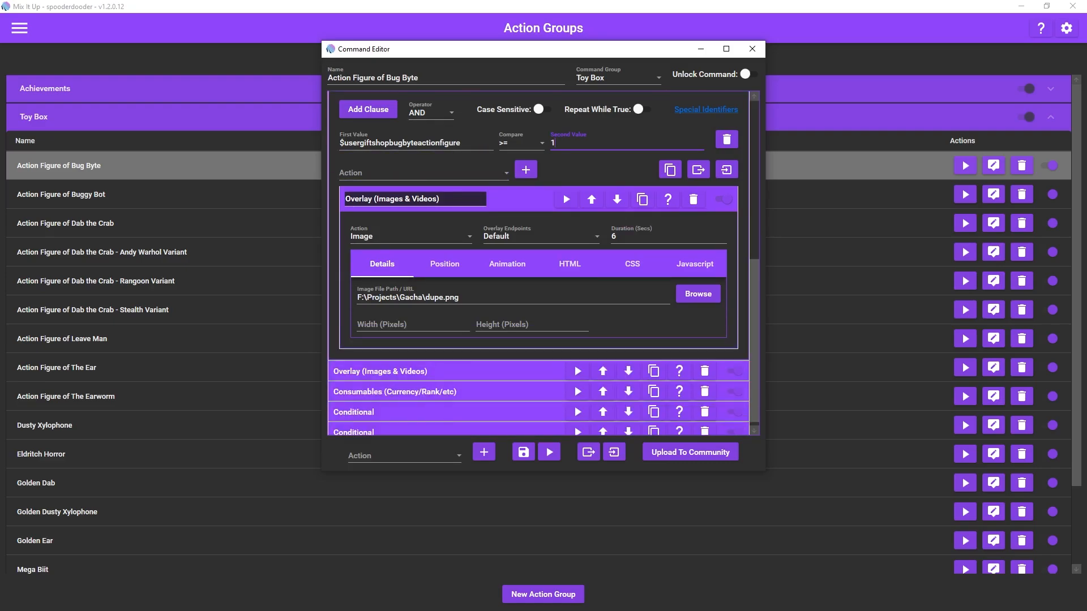
click(461, 297)
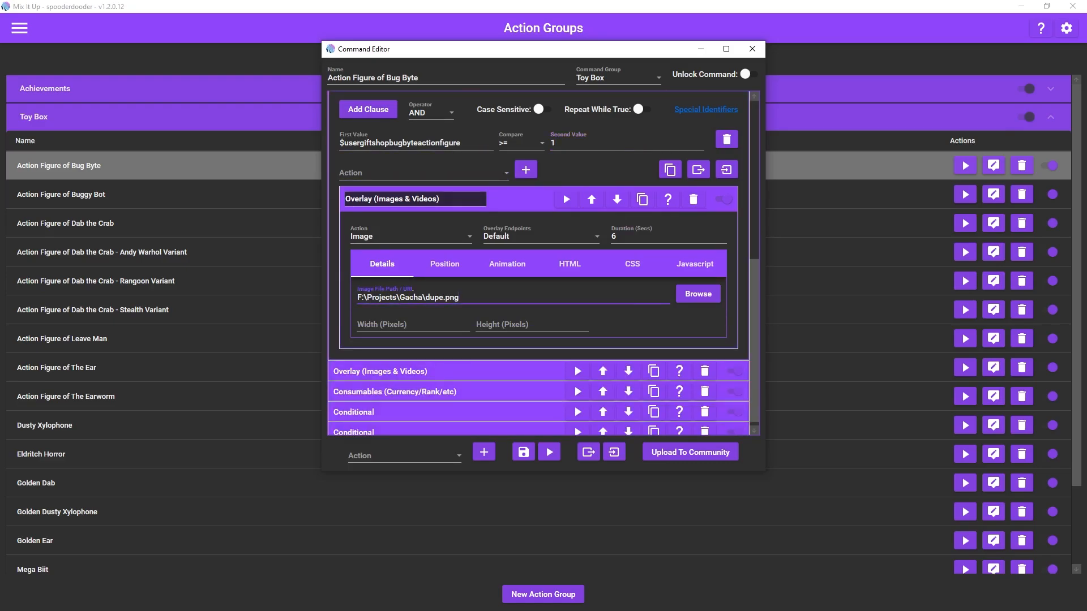
Step: Examine the Bug Byte image Overlay action and the Consumables action that follows it
scroll(452, 339, down, 1)
click(453, 367)
scroll(452, 366, down, 6)
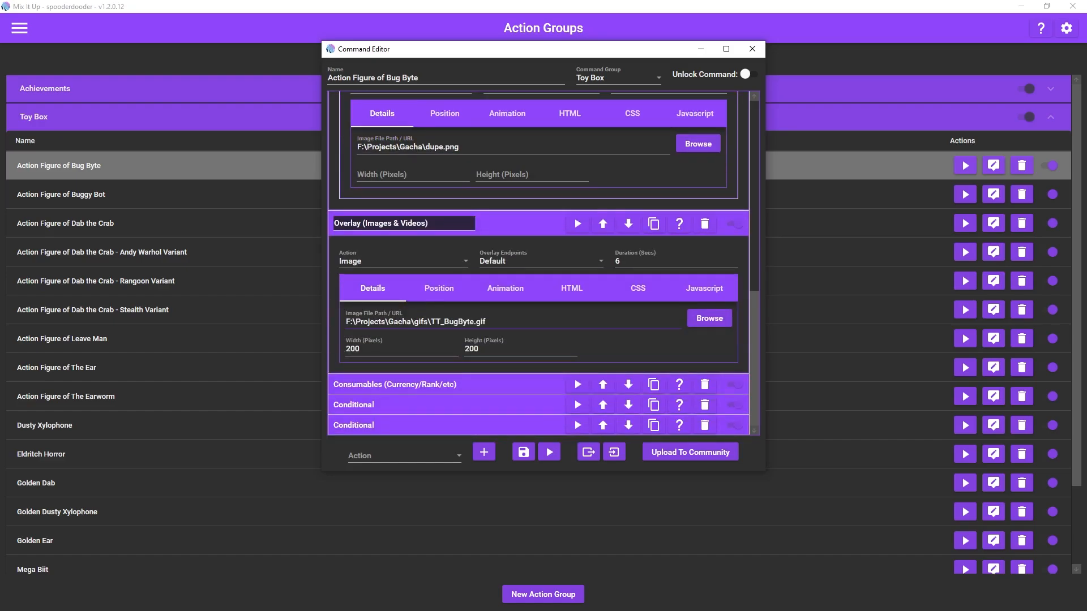
click(408, 384)
scroll(408, 384, down, 2)
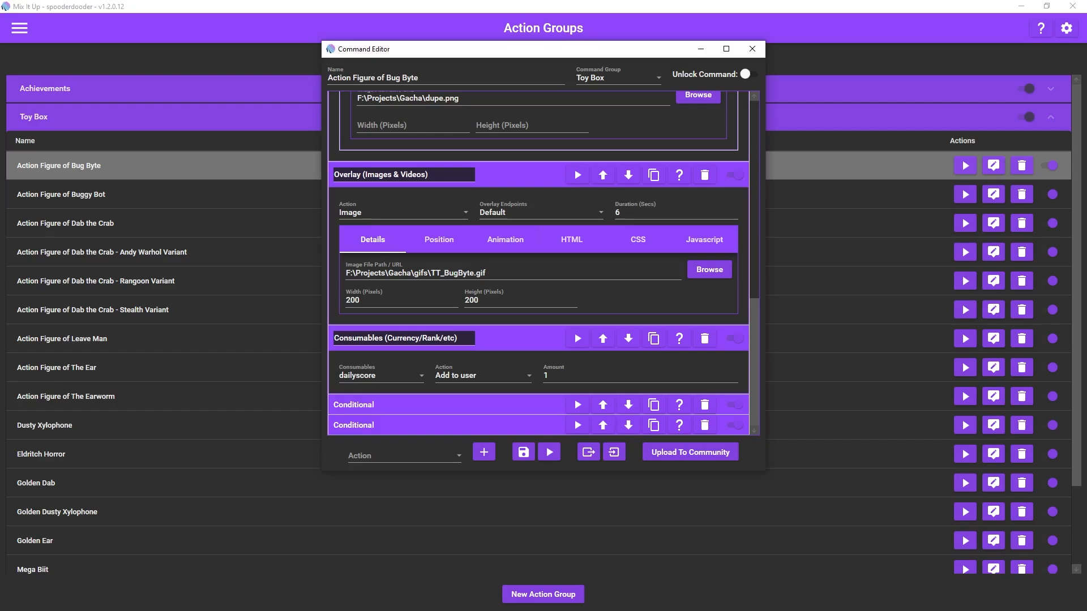
Step: Examine the Conditional for users without the Bug Byte figure and its two nested Consumables actions
click(447, 405)
scroll(481, 390, down, 7)
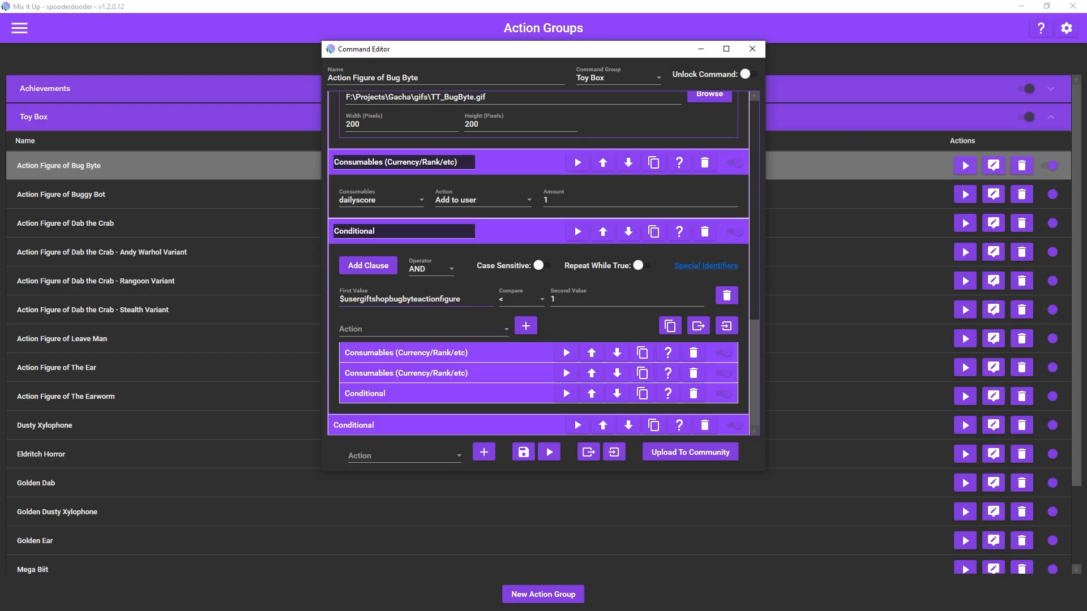
click(404, 355)
scroll(405, 358, down, 1)
scroll(405, 375, down, 1)
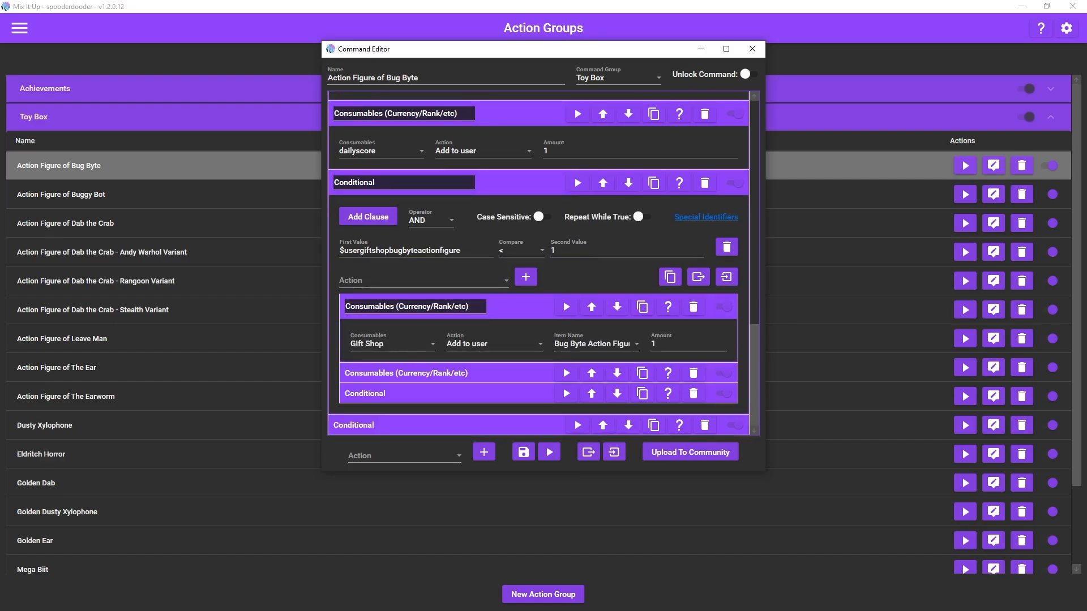
click(405, 373)
scroll(405, 375, down, 1)
scroll(544, 264, down, 1)
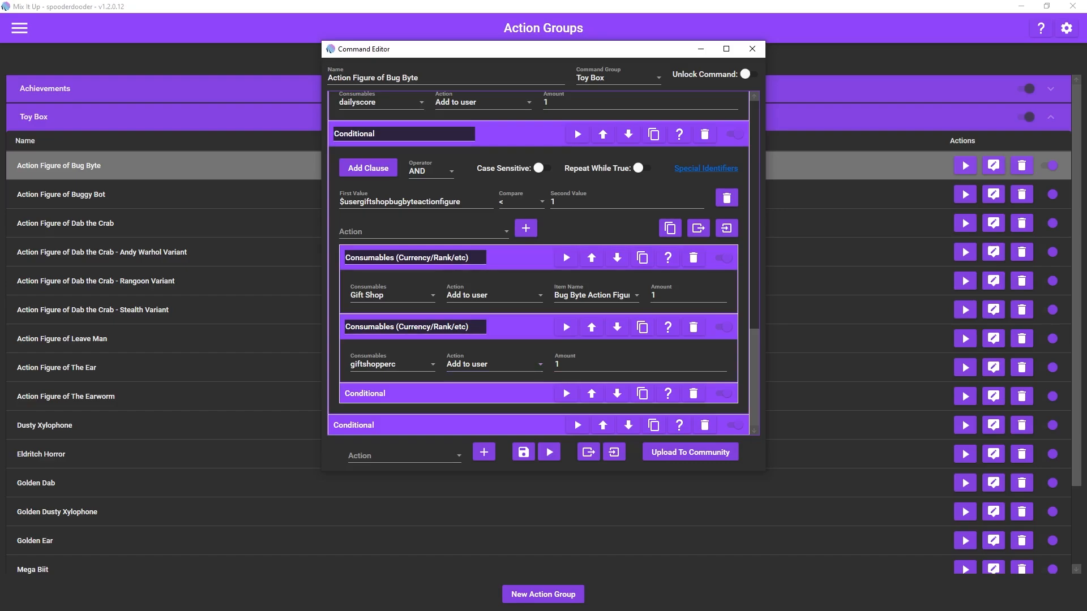
Step: Examine the nested Conditional that compares the user's giftshopperc value with the gift shop's unique item total
click(413, 394)
scroll(413, 374, down, 1)
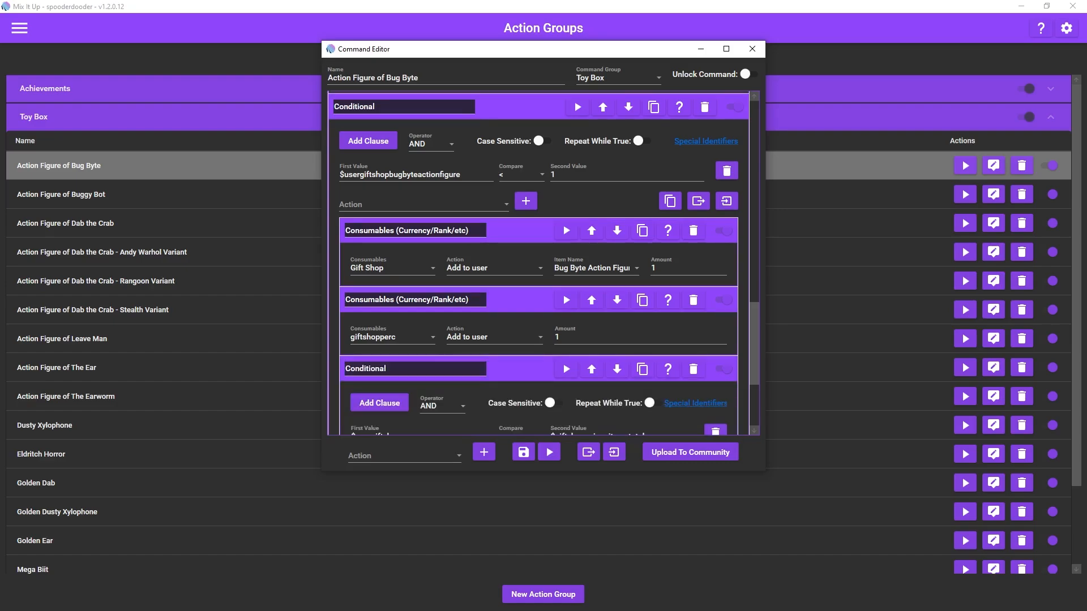
scroll(413, 374, down, 4)
scroll(544, 263, down, 1)
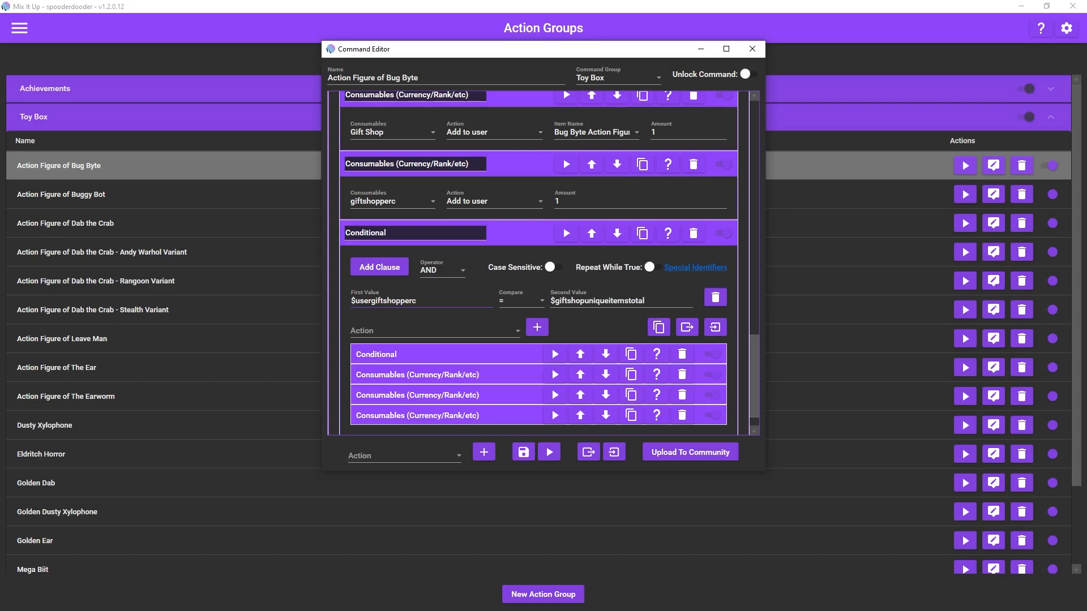
click(419, 301)
scroll(538, 263, down, 2)
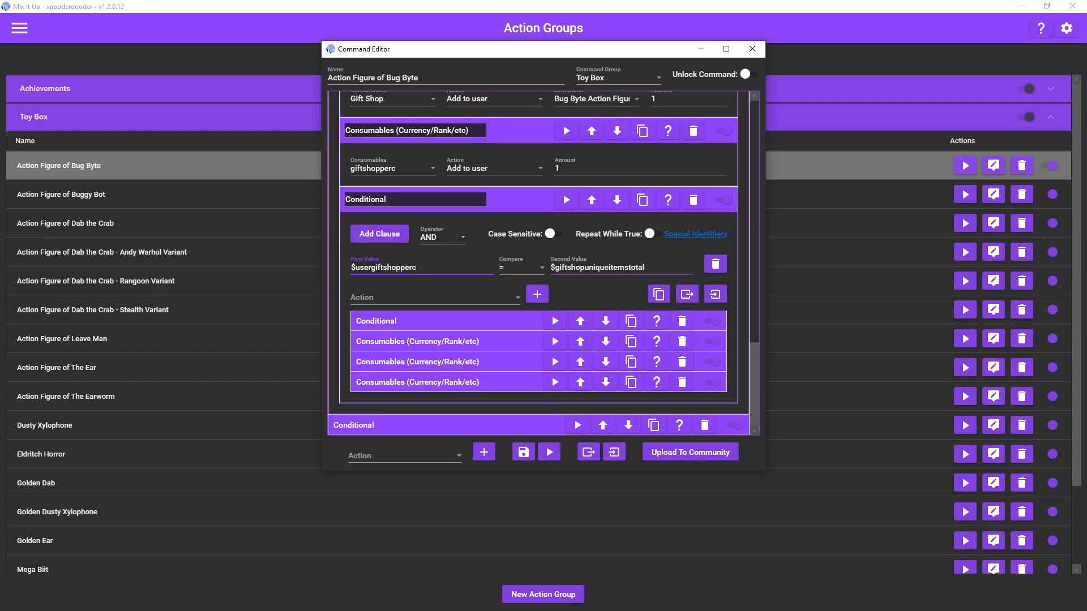
click(585, 266)
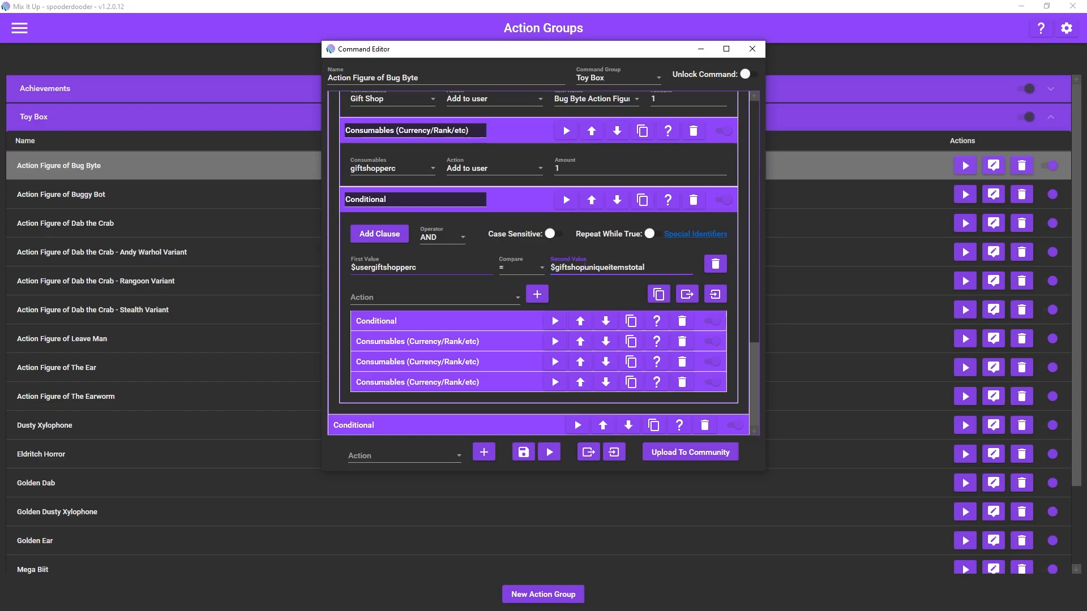
click(403, 267)
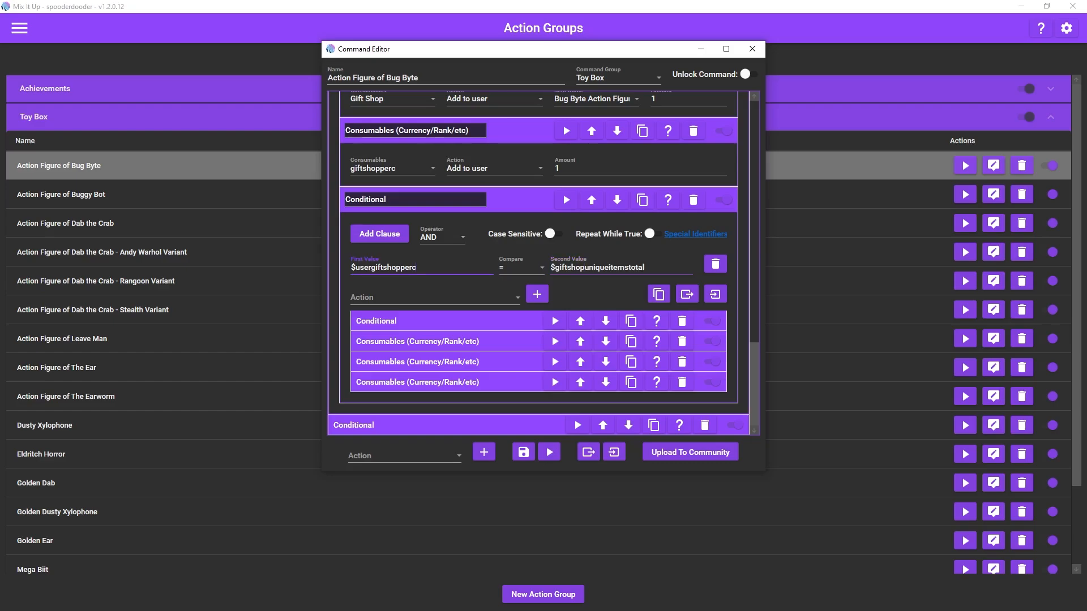
Step: Examine the Series 1 set Conditional's clause and the settings of its nested Command action
click(419, 321)
scroll(419, 321, down, 4)
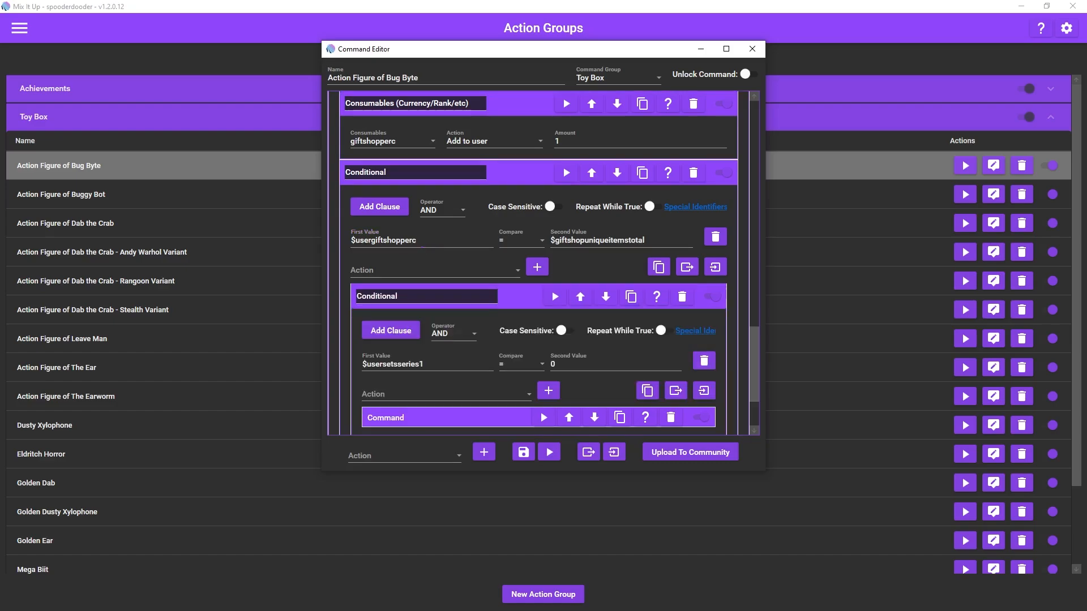
scroll(543, 264, down, 1)
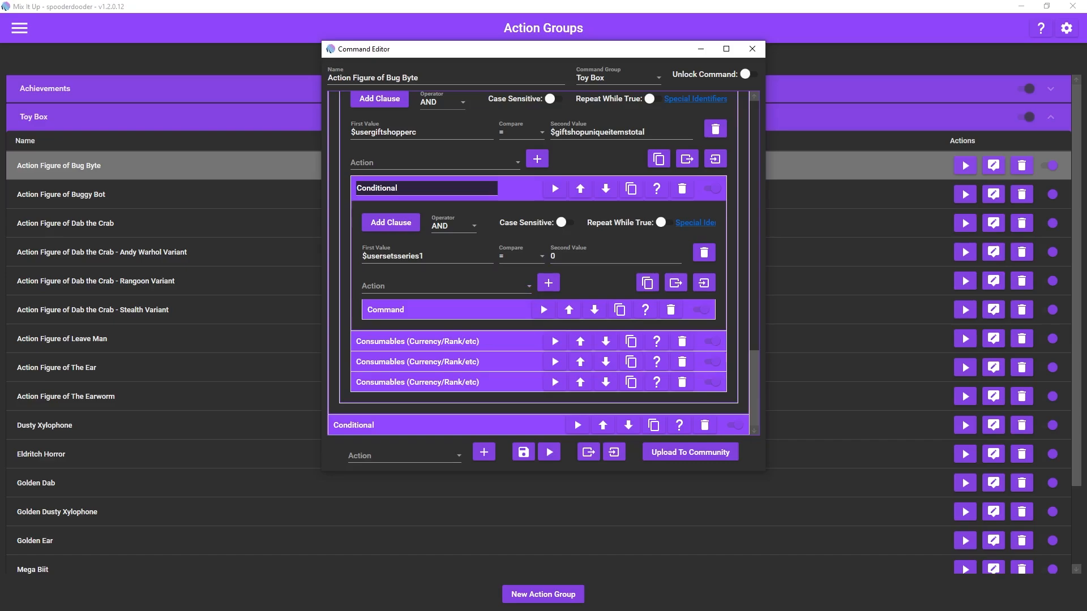
click(427, 310)
scroll(544, 264, down, 2)
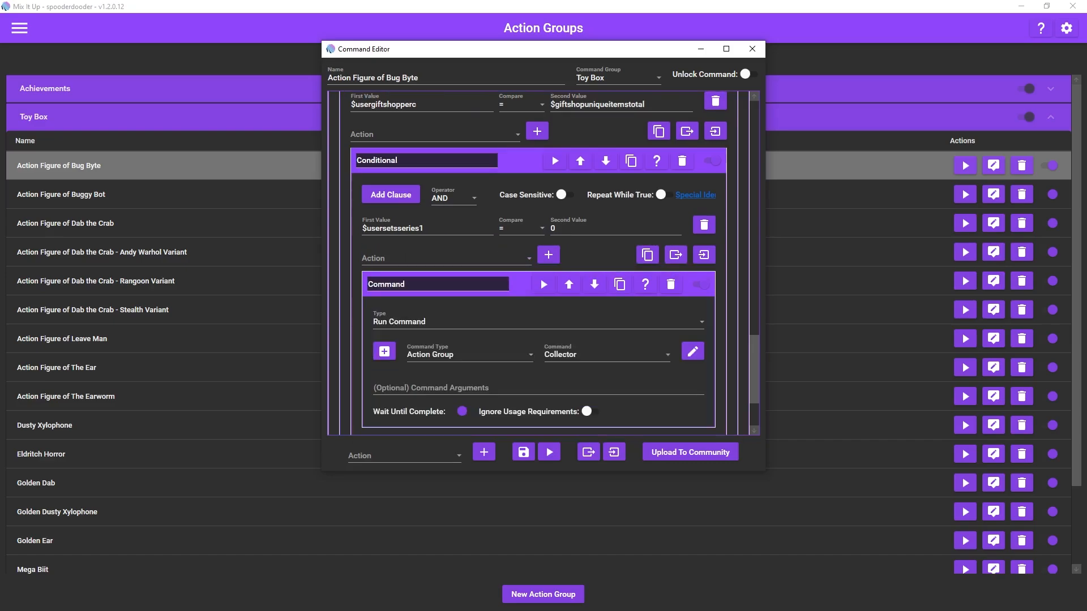
scroll(544, 263, down, 1)
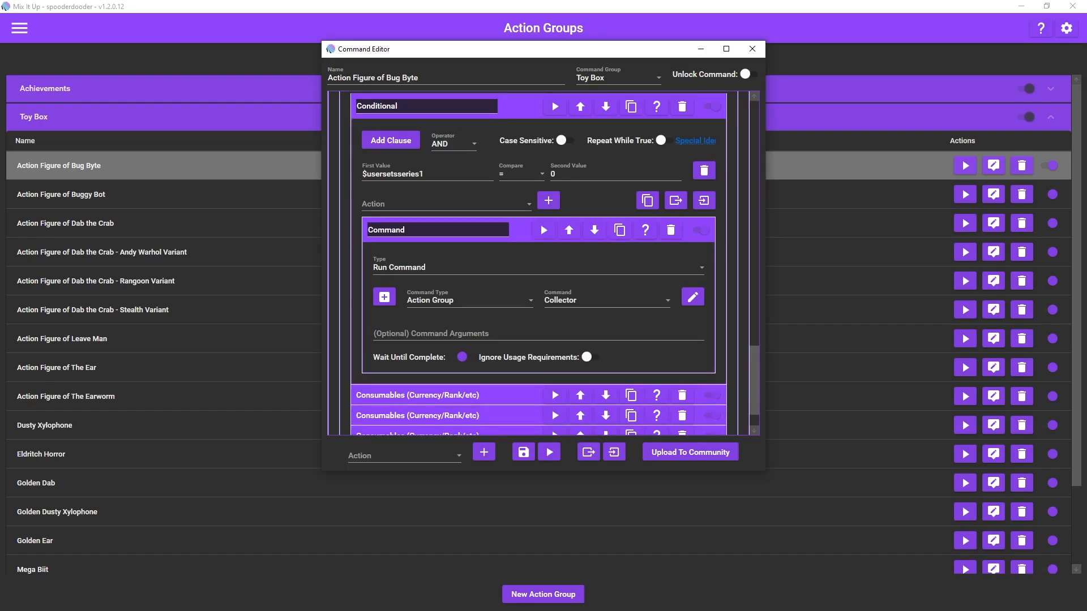
scroll(543, 263, down, 1)
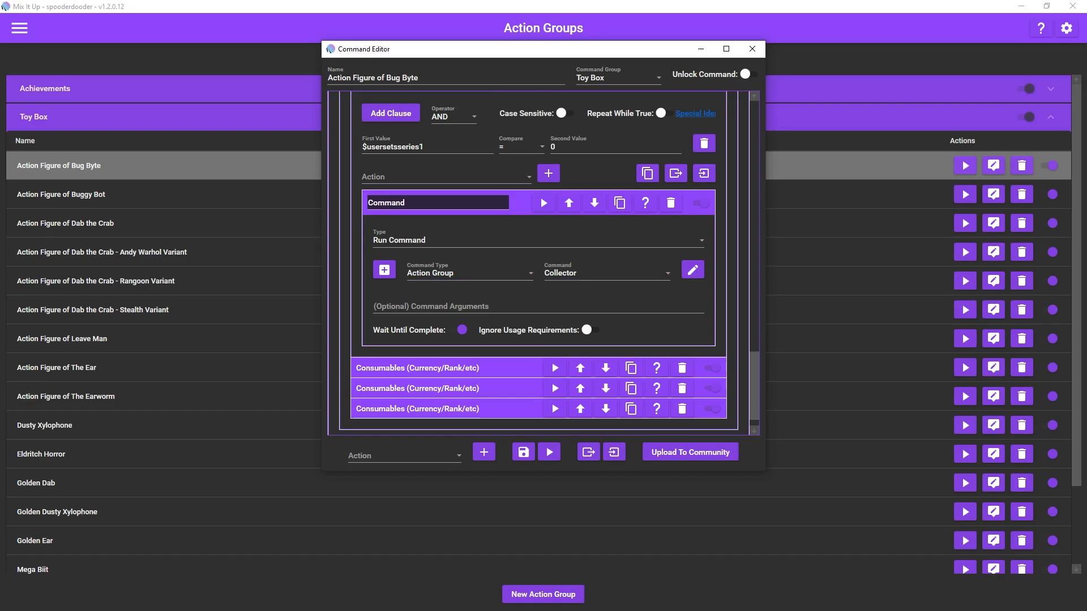
Step: Examine the three Consumables actions that follow the Series 1 set Conditional
scroll(487, 345, down, 1)
click(416, 343)
scroll(416, 344, down, 1)
scroll(544, 263, down, 1)
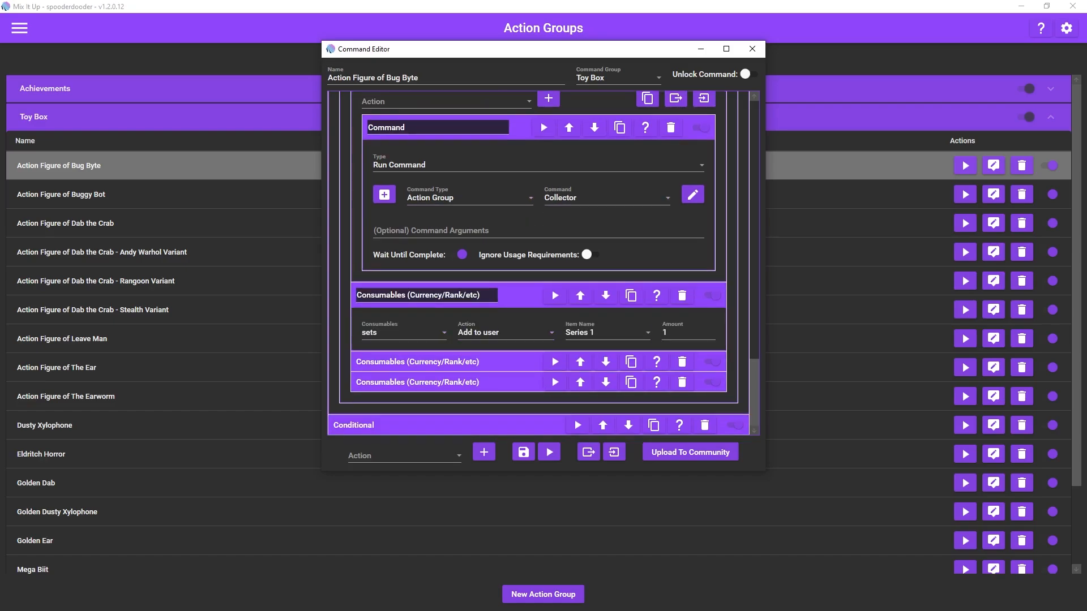
click(418, 364)
scroll(418, 365, down, 1)
scroll(543, 263, down, 1)
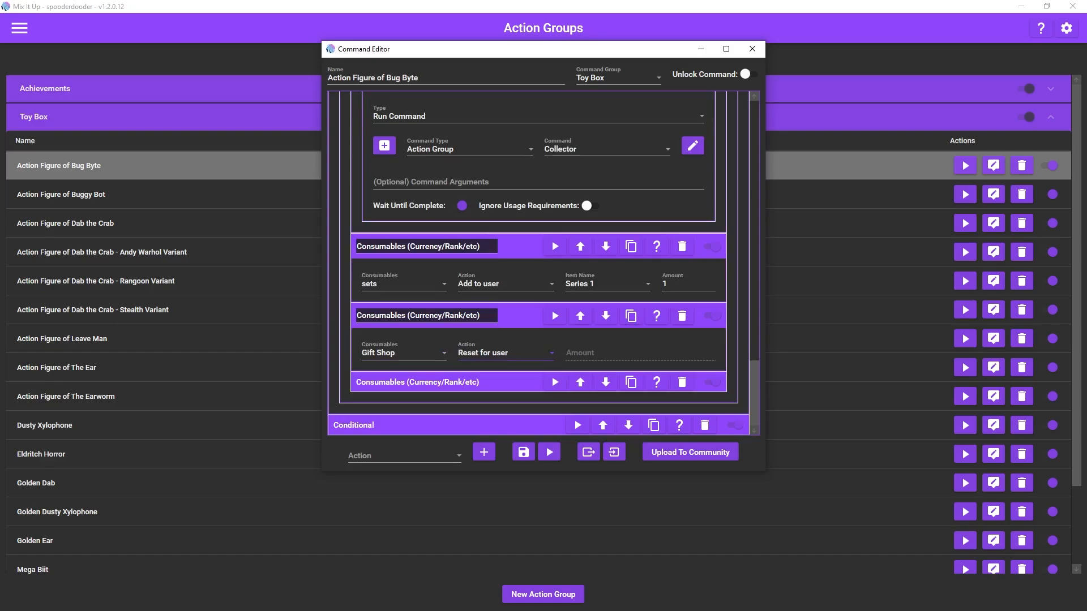
click(418, 382)
scroll(417, 382, down, 1)
scroll(543, 264, down, 1)
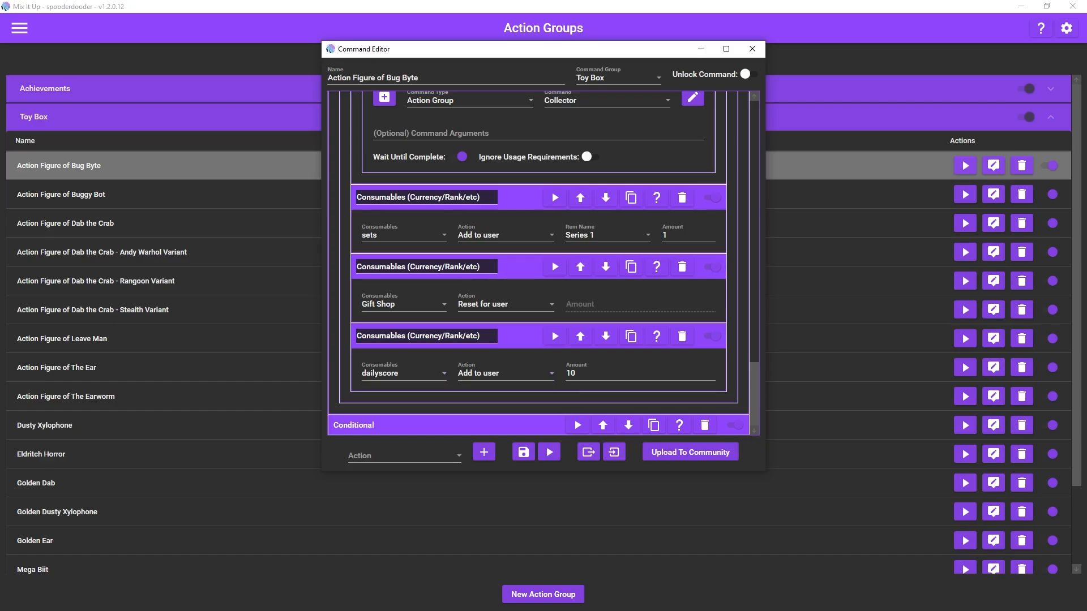
Step: Examine the last Conditional's $userdailyscore > $userbestscore clause and the action options of its first nested Consumables action
click(447, 425)
scroll(538, 264, down, 6)
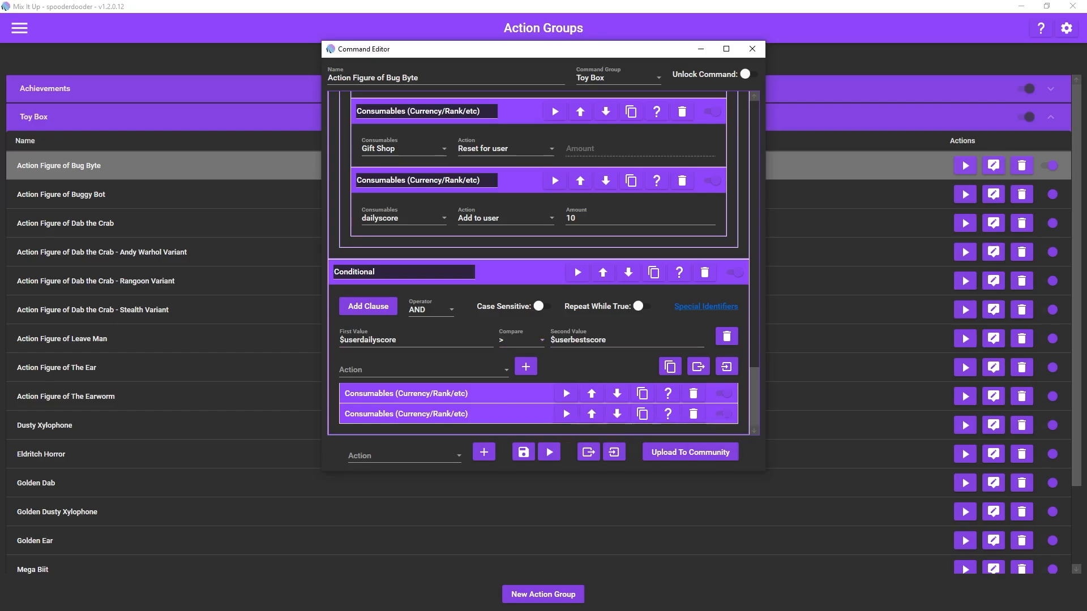
click(405, 392)
scroll(405, 392, down, 2)
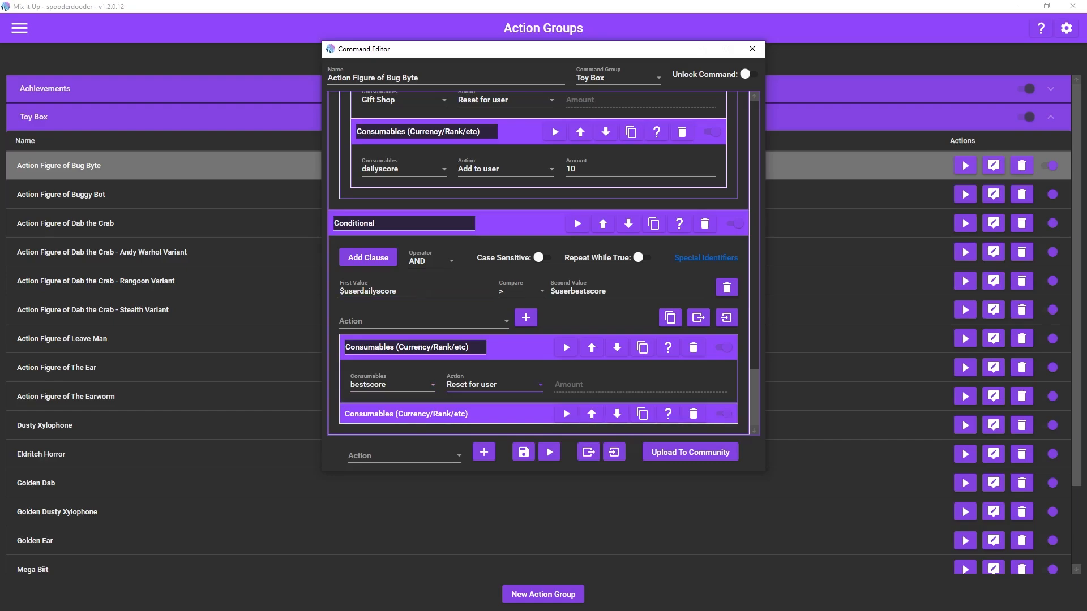
click(493, 384)
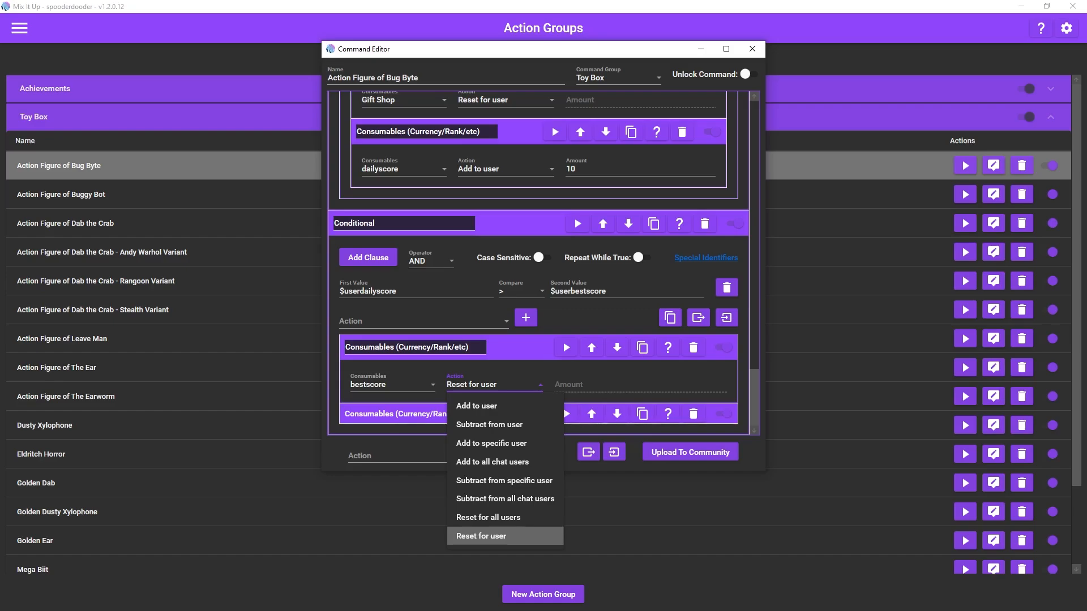
key(Escape)
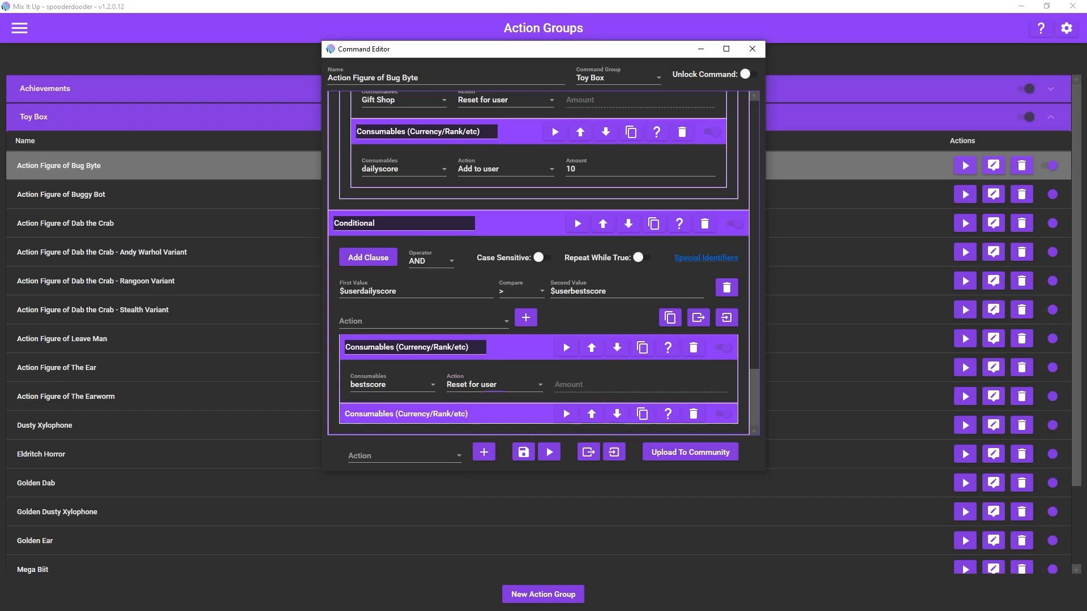
Step: Examine the second nested Consumables action for bestscore, including its amount, against the values compared in the Conditional's clause
scroll(543, 263, down, 2)
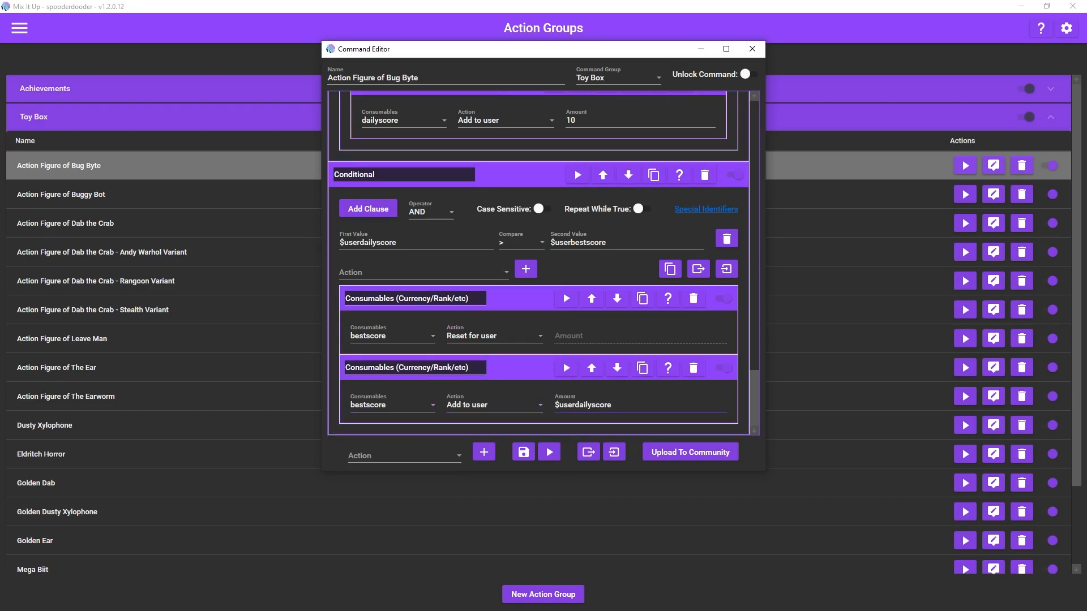
click(614, 405)
click(403, 242)
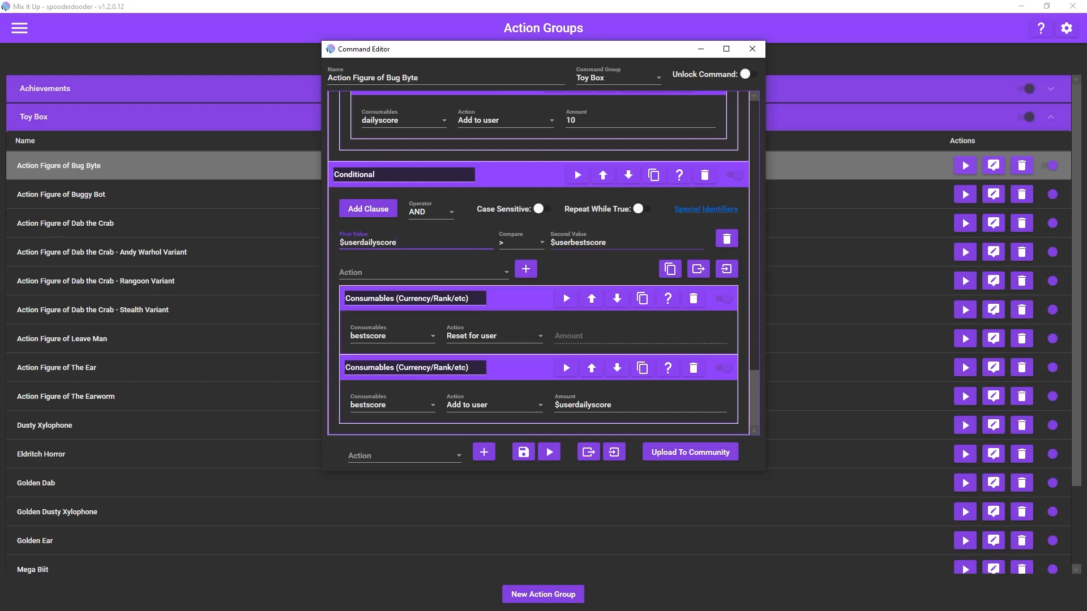
click(612, 242)
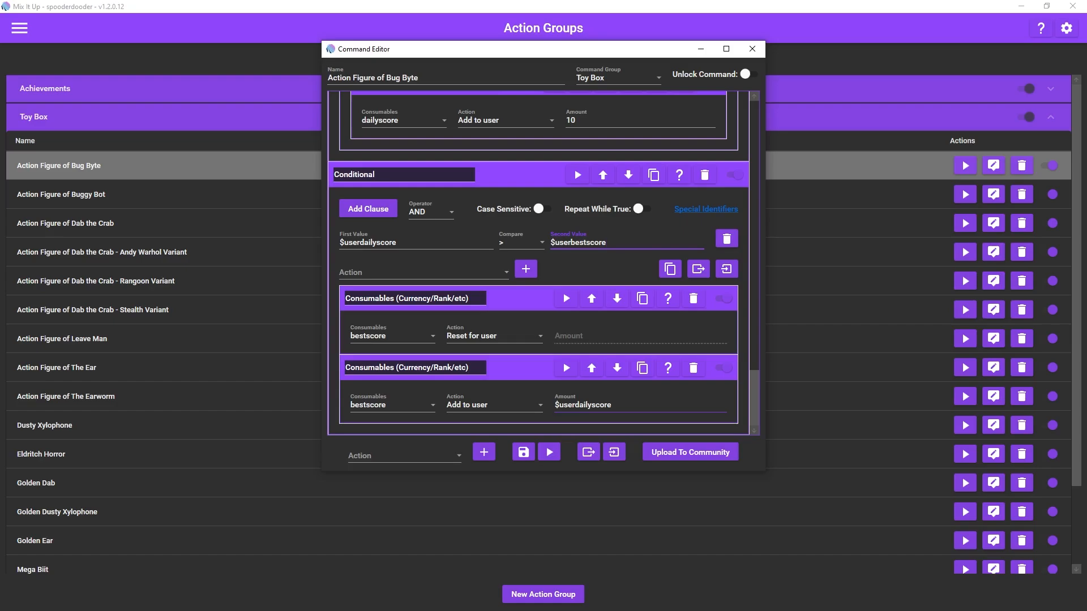
Step: Return to the start of the Action Figure of Bug Byte command, make the editor window taller and save the command
drag(754, 398, 754, 235)
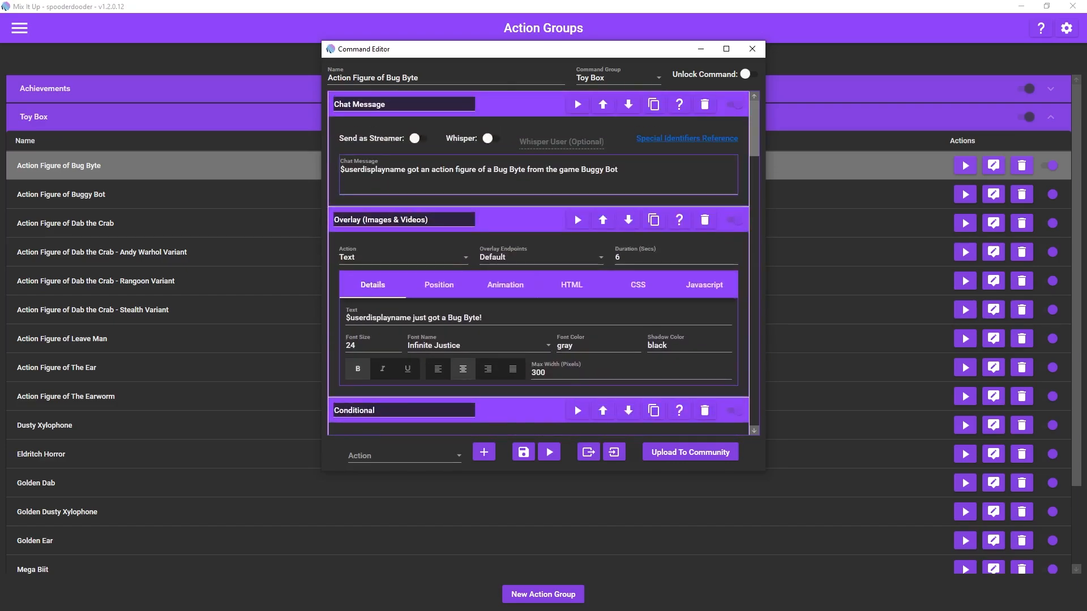
drag(761, 475, 762, 563)
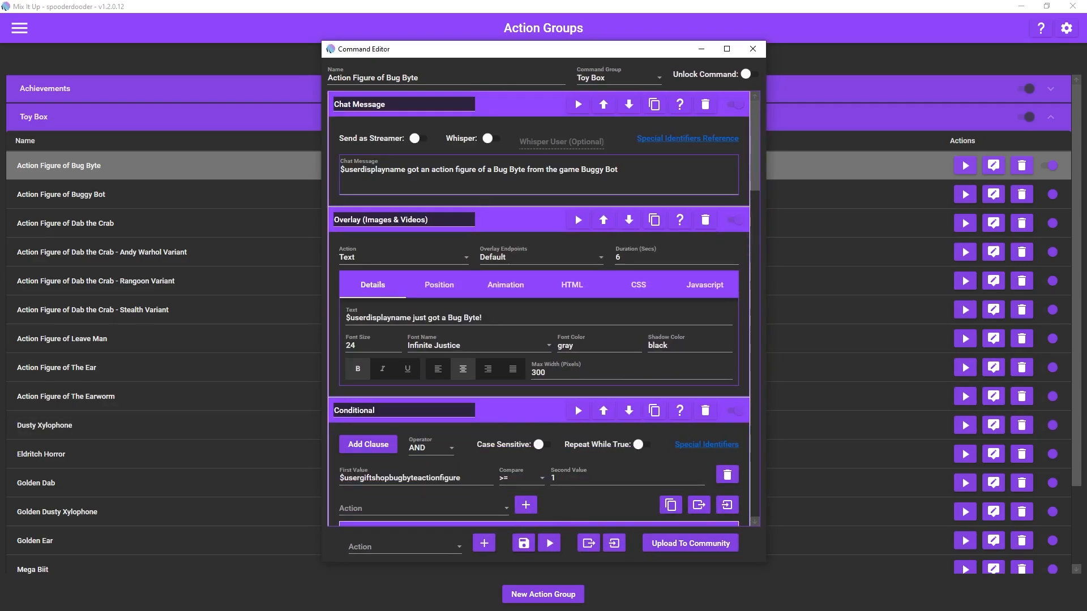
click(524, 544)
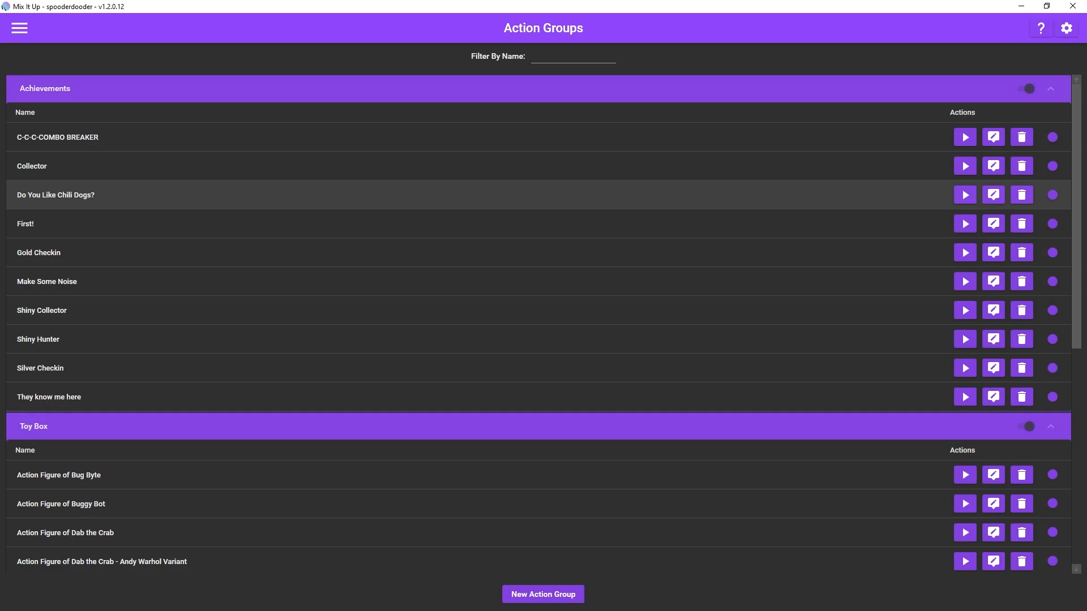
Step: Look through the action groups listed under Achievements and Toy Box
scroll(543, 329, down, 7)
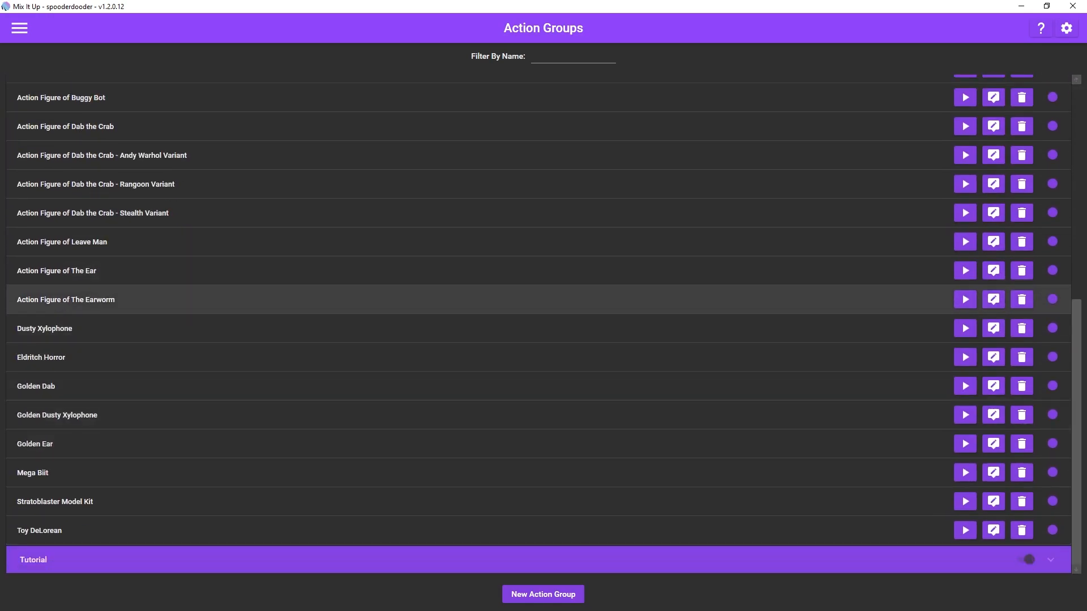
scroll(543, 305, up, 7)
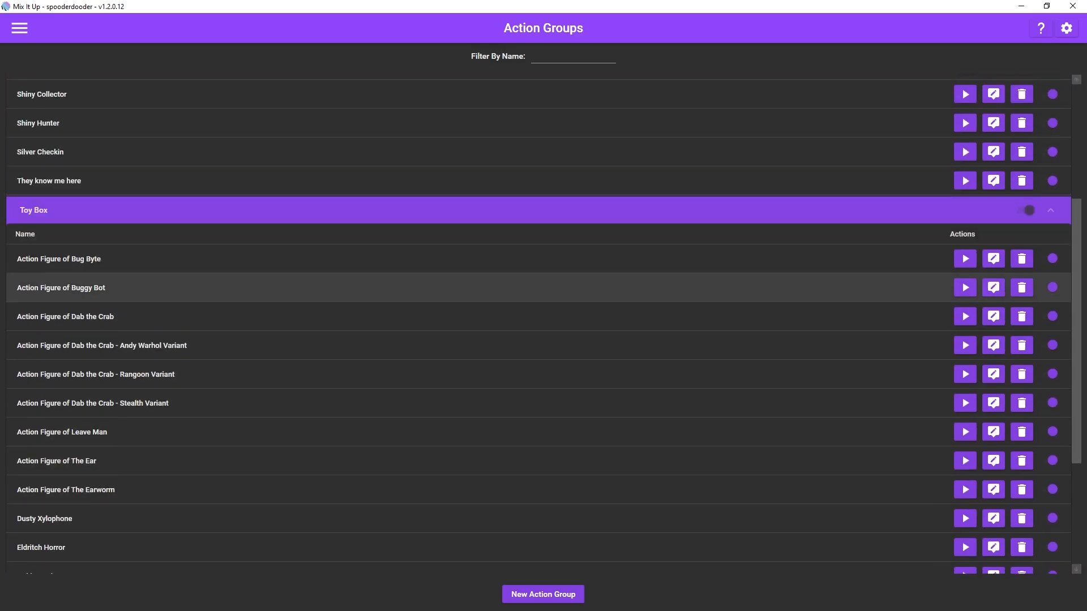